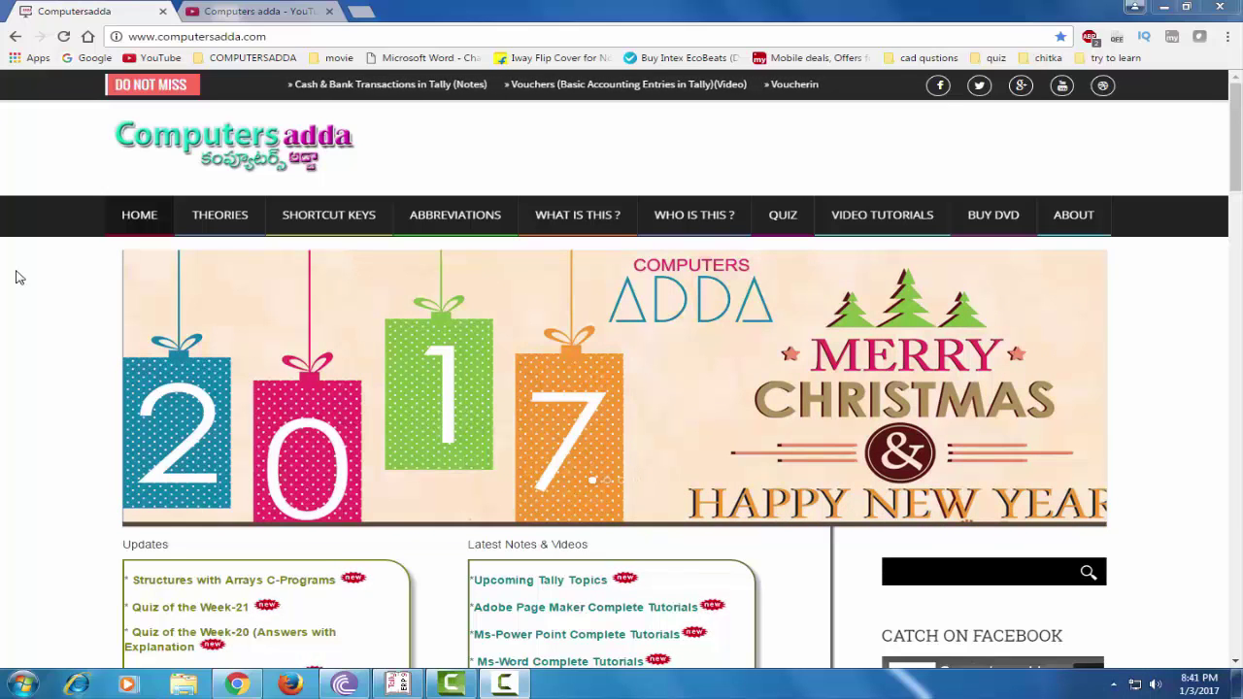
pyautogui.hotkey('ctrl', 'Tab')
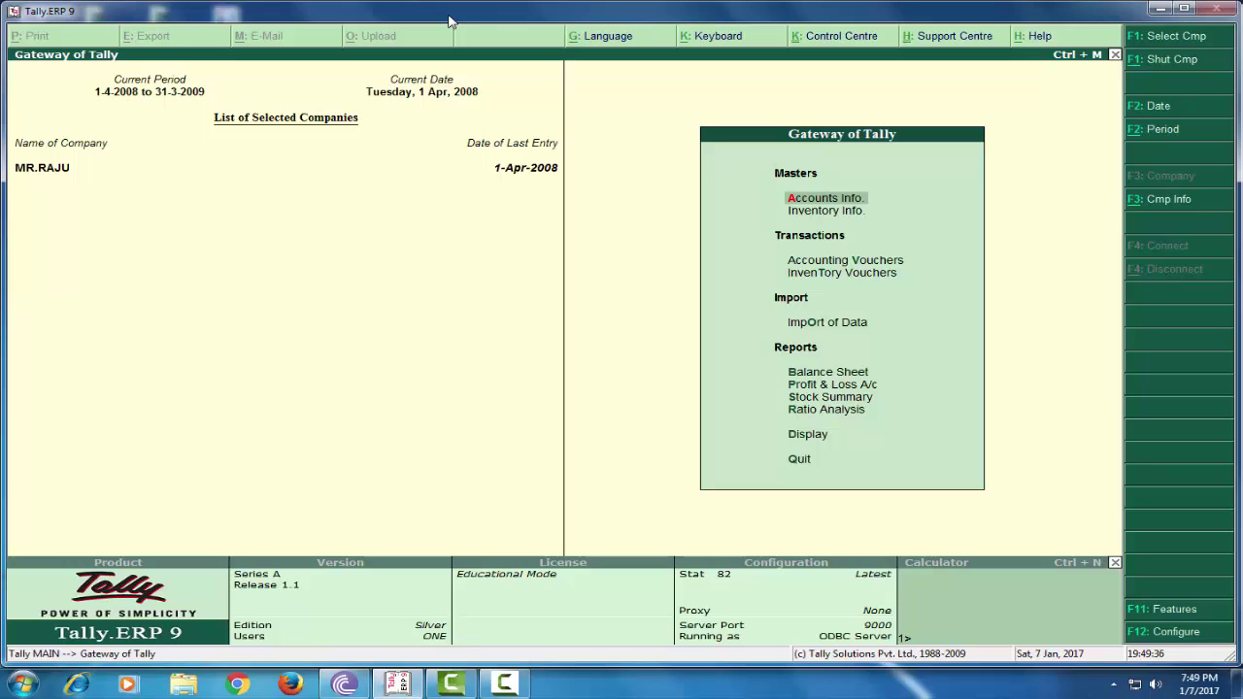
# Step: Shut the currently open company and start creating a new company
pyautogui.hotkey('alt', 'F1')
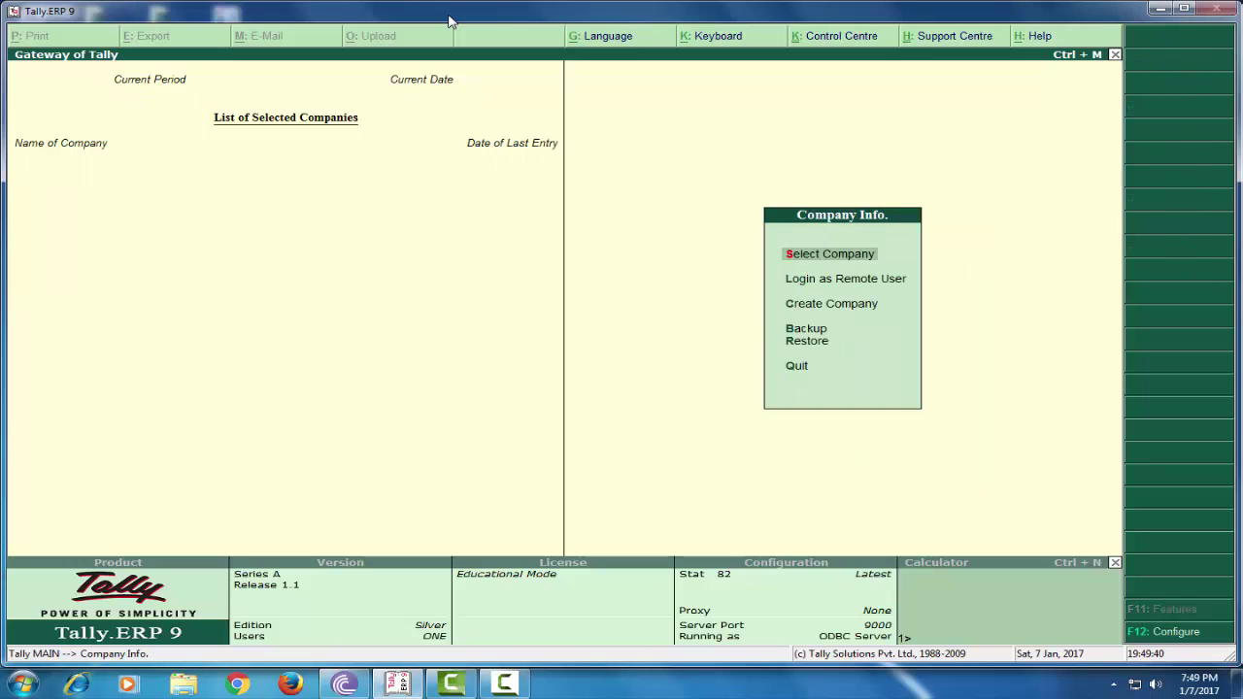
pyautogui.press('Down')
pyautogui.press('Down')
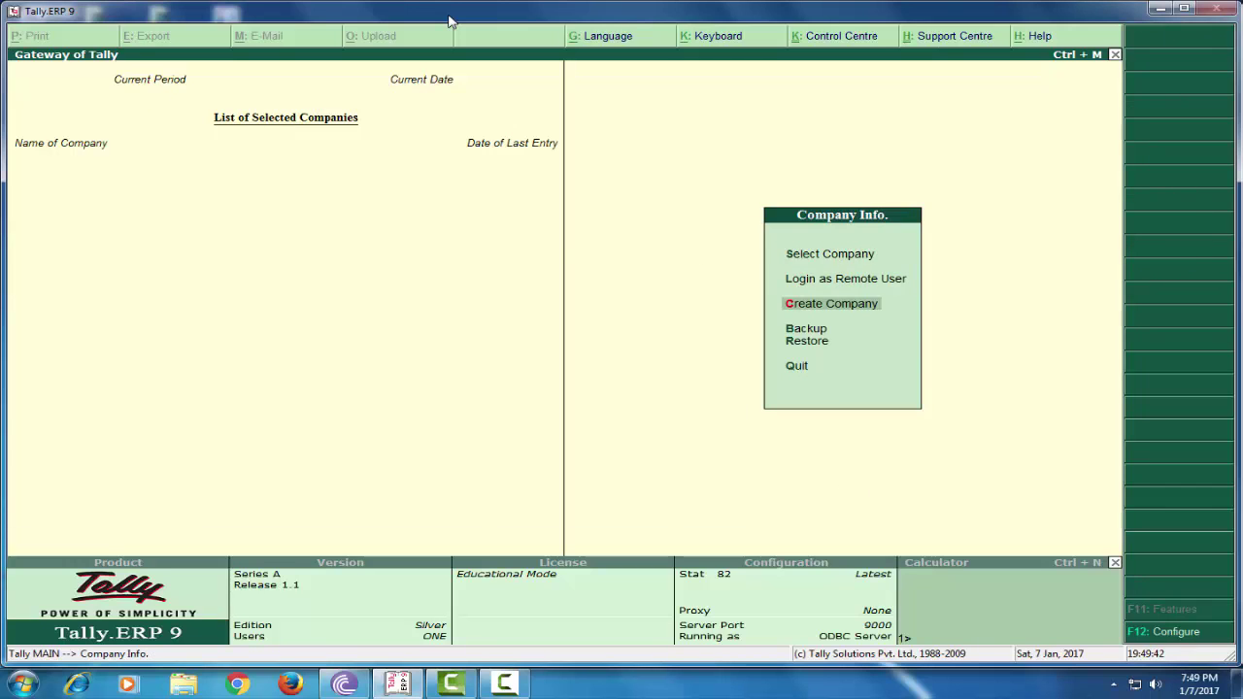
pyautogui.press('Return')
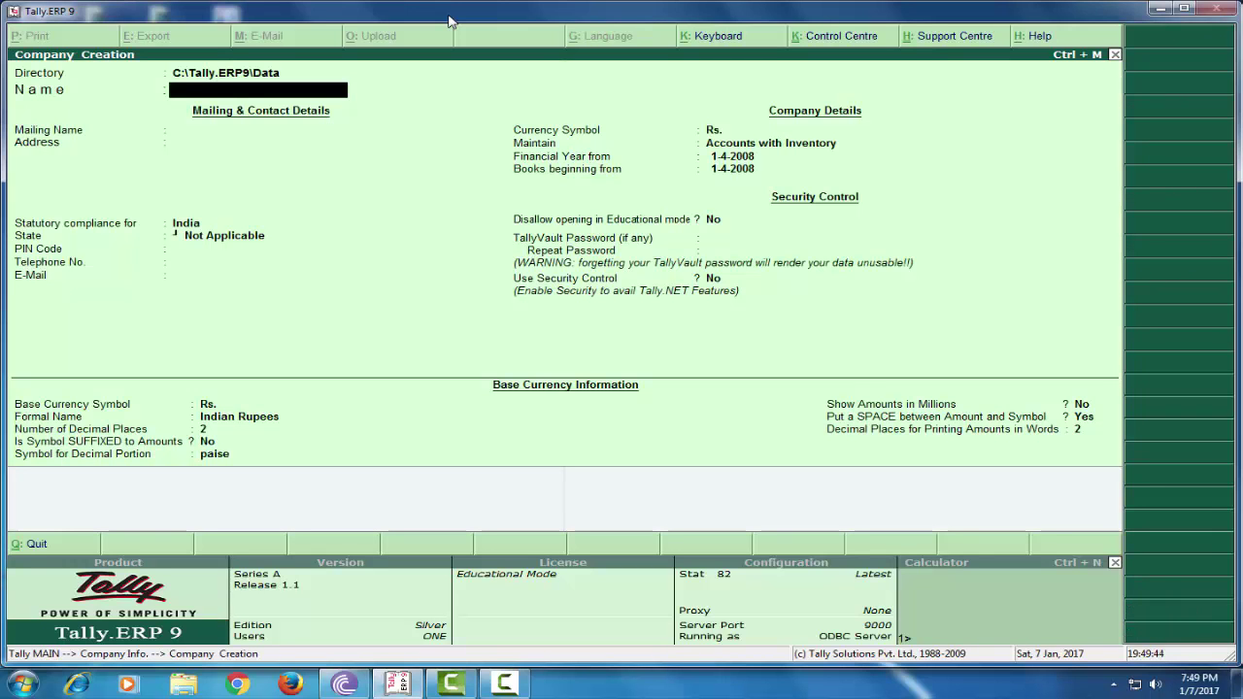
# Step: Enter the new company's name and address, keeping the mailing name identical to the company name
pyautogui.write('MISS.VINEELA')
pyautogui.press('Return')
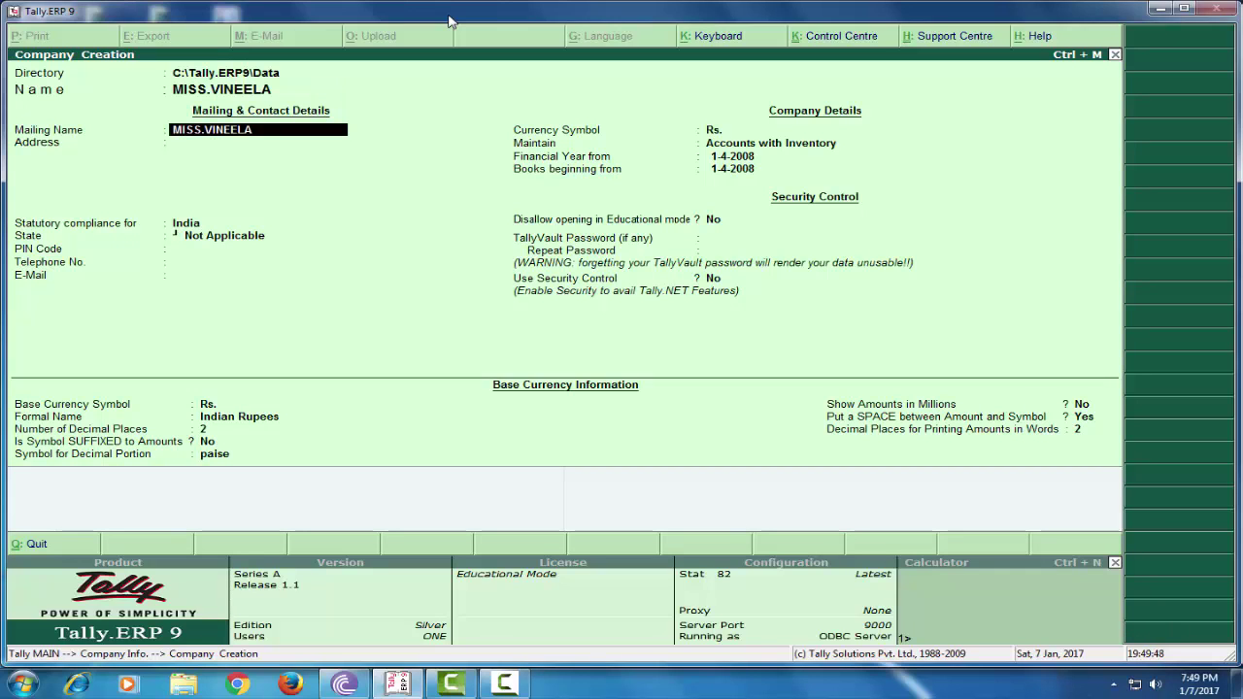
pyautogui.press('Return')
pyautogui.write('GUNTUR')
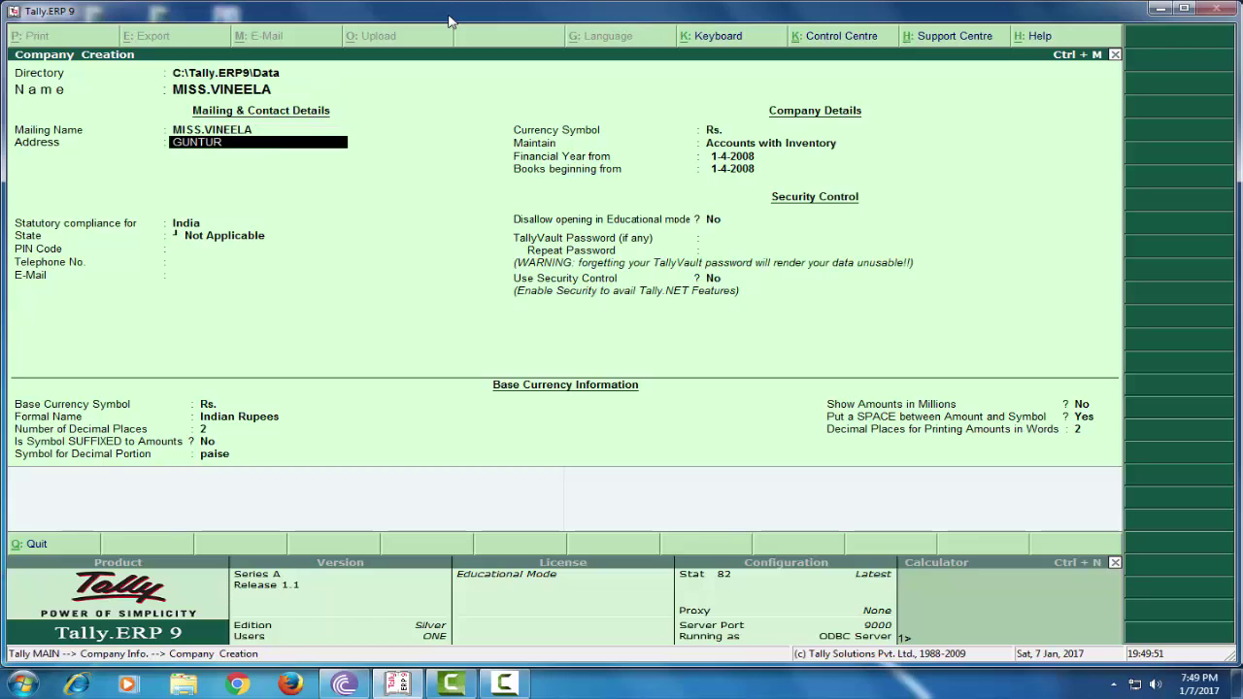
pyautogui.press('Return')
pyautogui.press('Return')
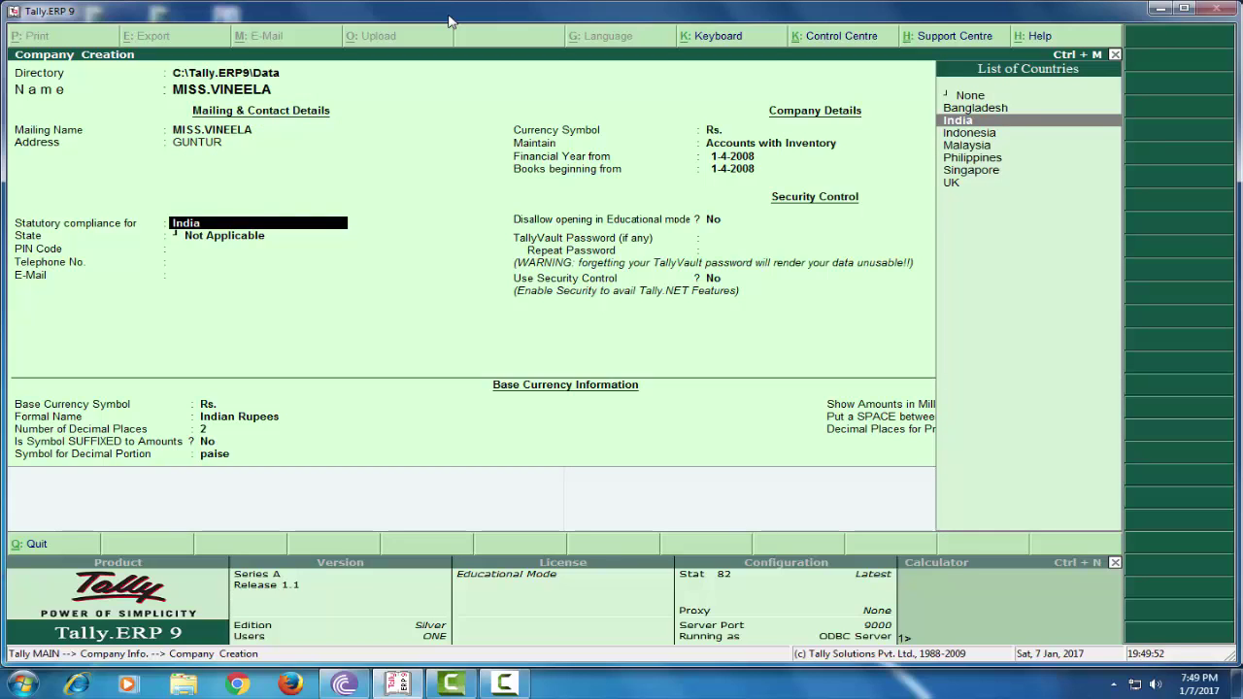
# Step: Keep India for the company's statutory compliance and set the state to Andhra Pradesh
pyautogui.press('Return')
pyautogui.press('Down')
pyautogui.press('Down')
pyautogui.press('Return')
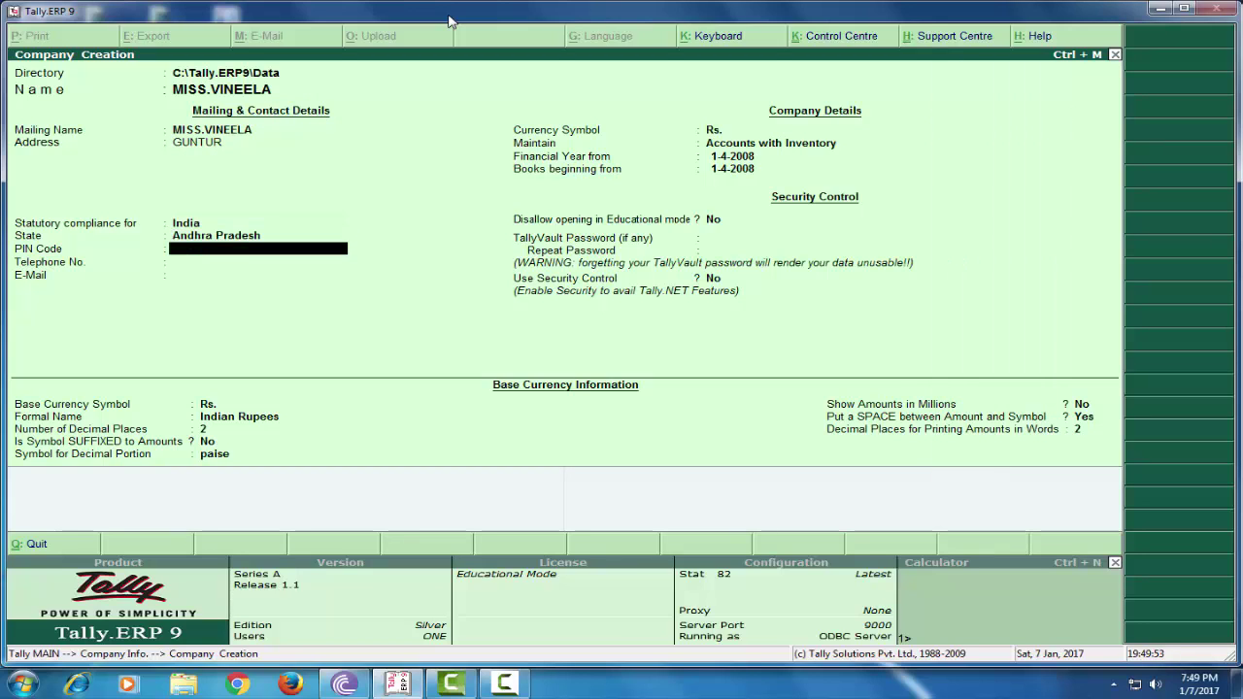
# Step: Leave the contact fields and TallyVault password blank, keep Accounts with Inventory and the 1-4-2008 dates, and save the company
pyautogui.press('Return')
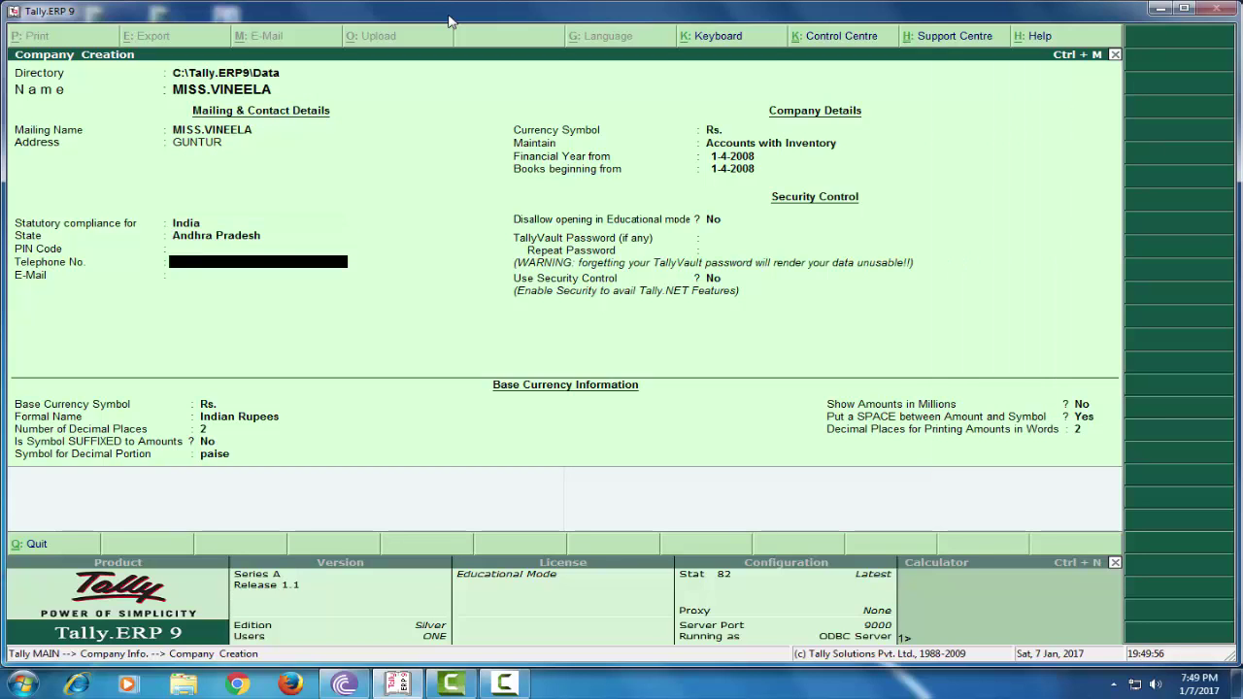
pyautogui.press('Return')
pyautogui.press('Return')
pyautogui.press('Return')
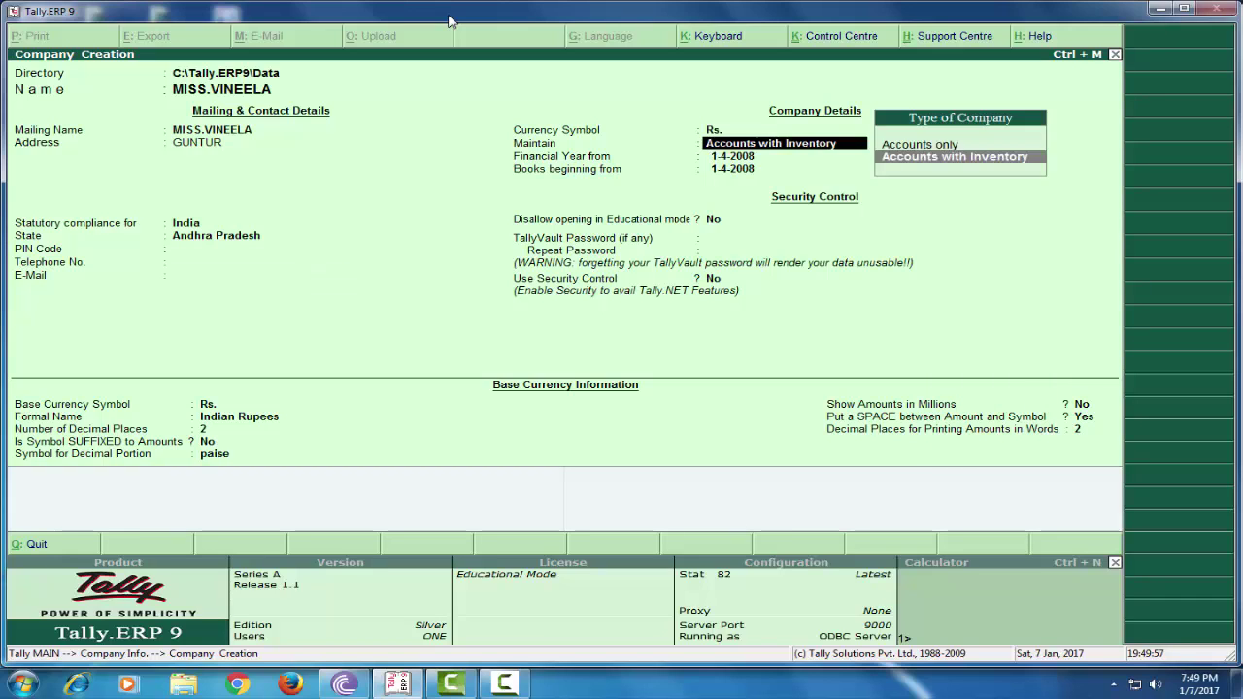
pyautogui.press('Return')
pyautogui.press('Return')
pyautogui.press('Return')
pyautogui.press('Return')
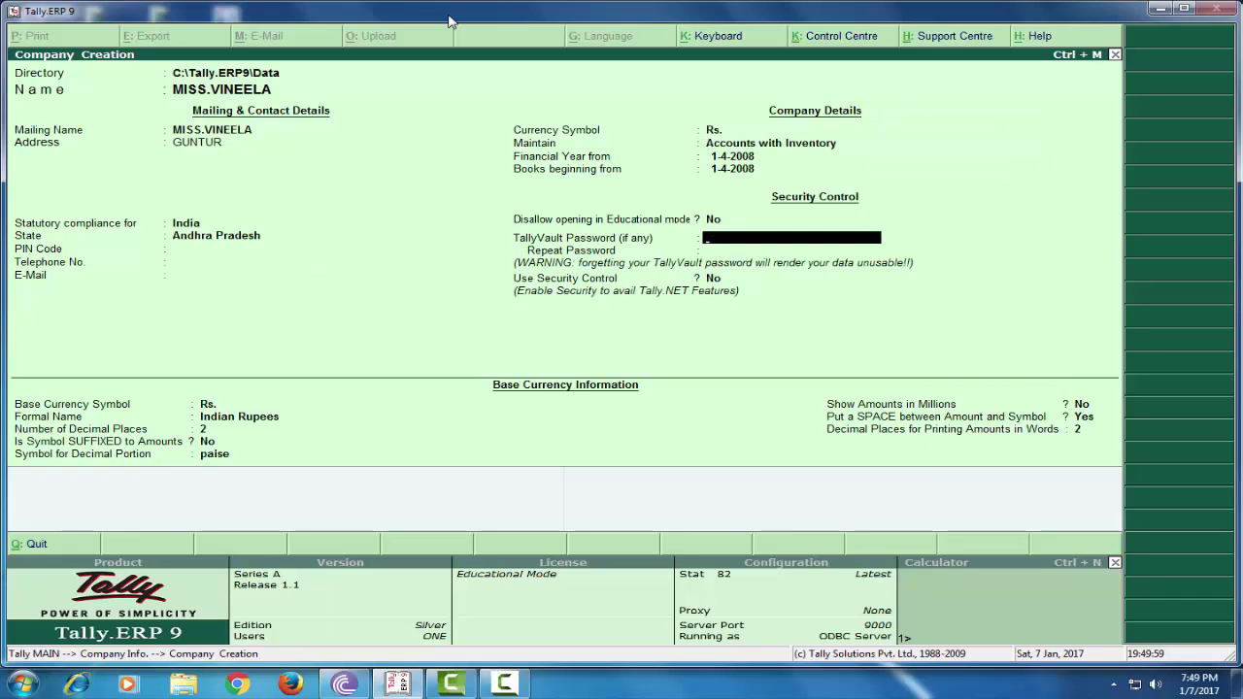
pyautogui.hotkey('ctrl', 'a')
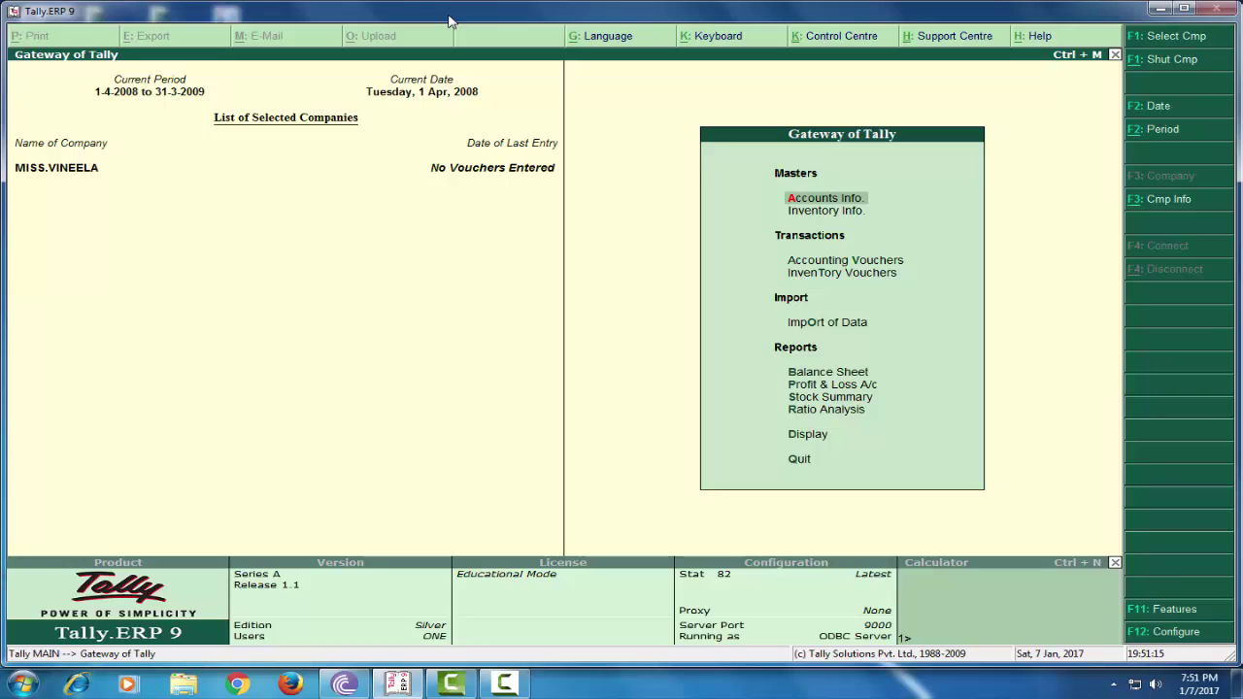
# Step: Open the multiple ledger creation form with All Items as the group
pyautogui.press('Return')
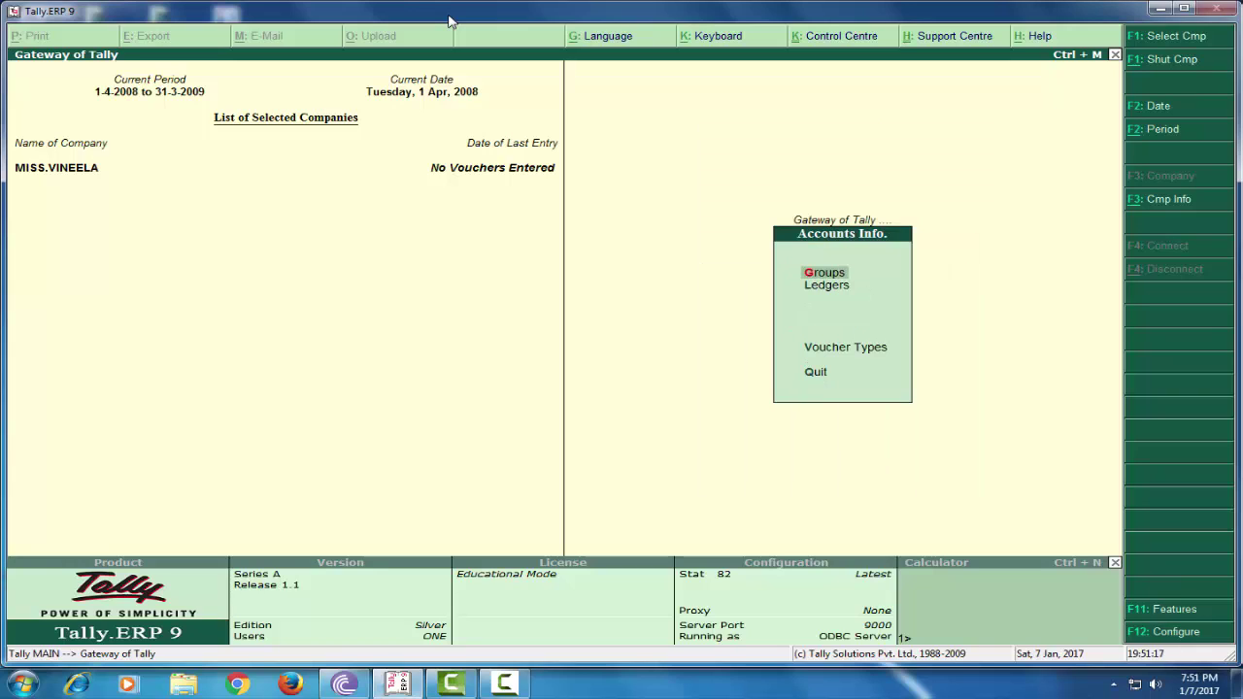
pyautogui.press('Down')
pyautogui.press('Return')
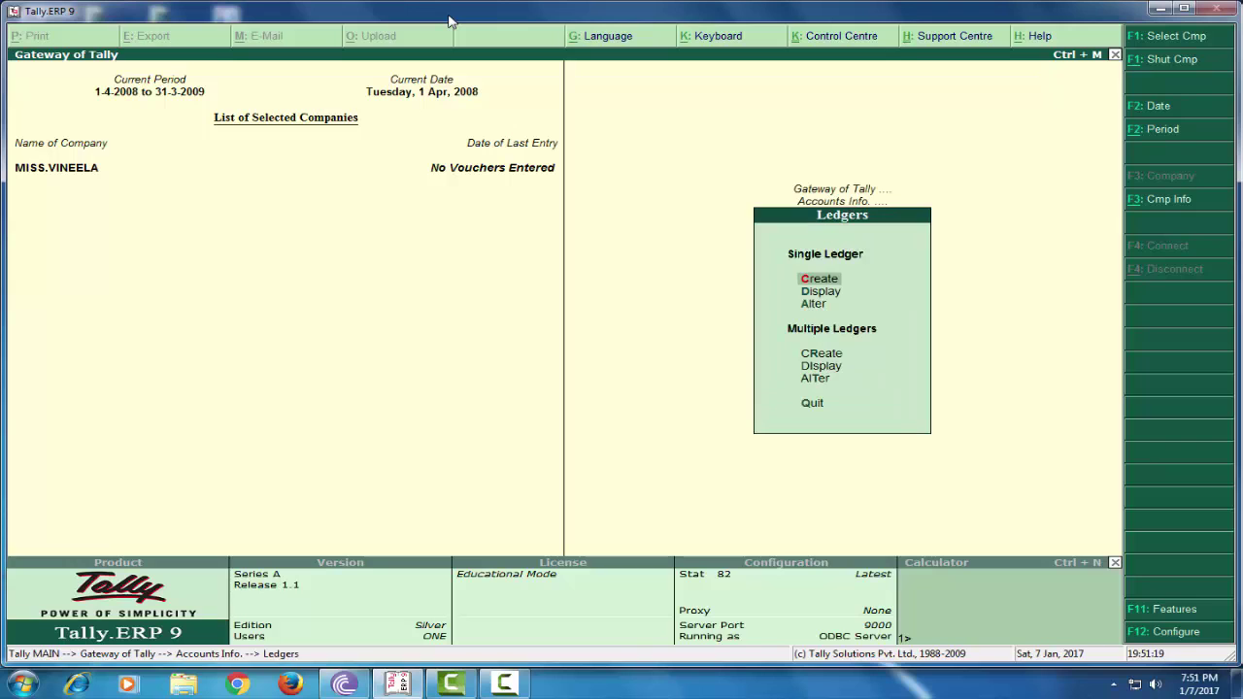
pyautogui.press('Down')
pyautogui.press('Down')
pyautogui.press('Down')
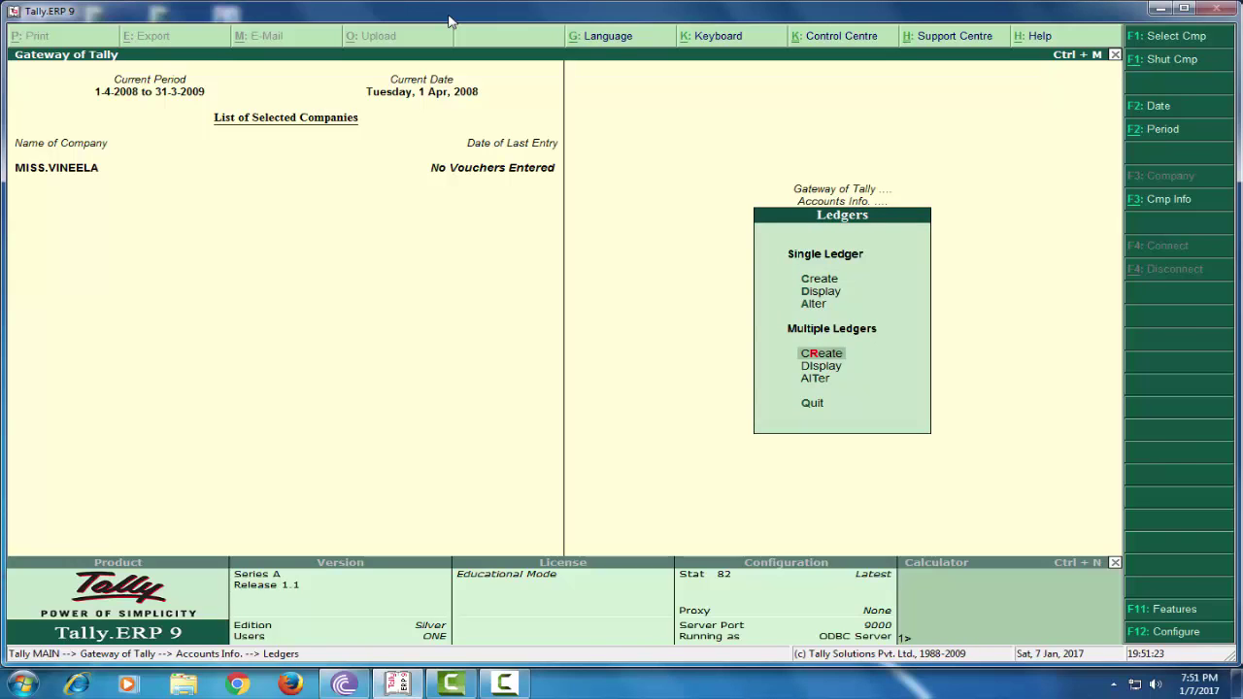
pyautogui.press('Return')
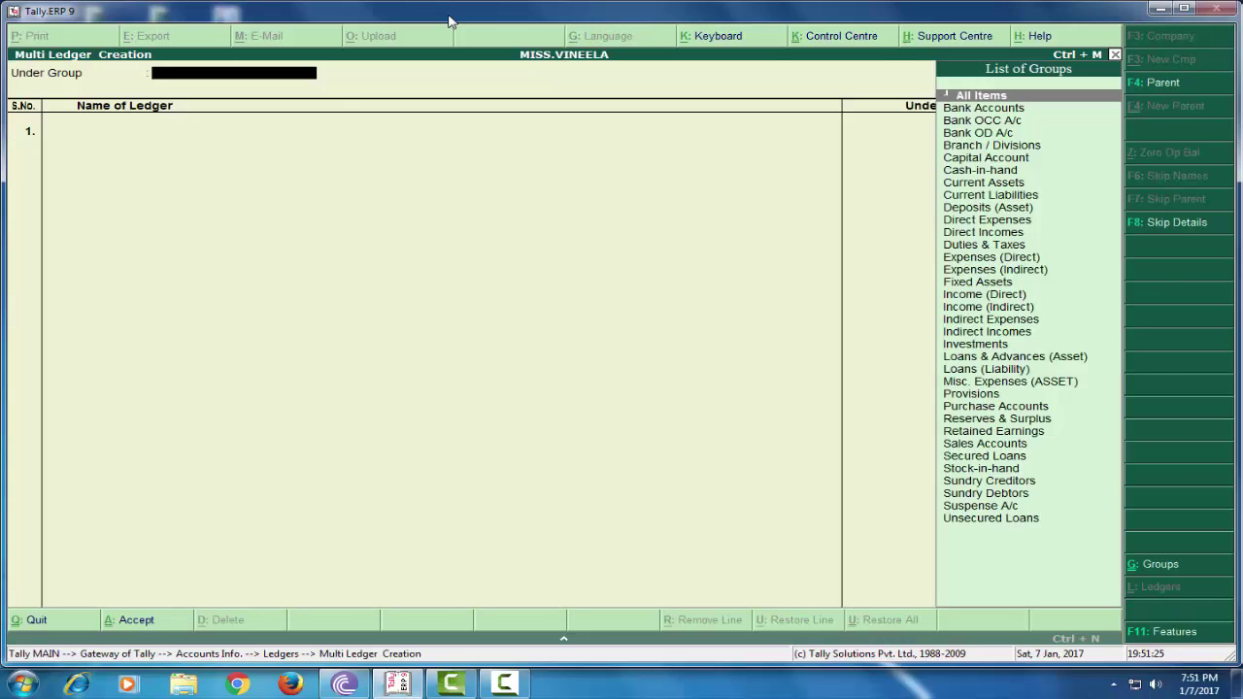
pyautogui.press('Return')
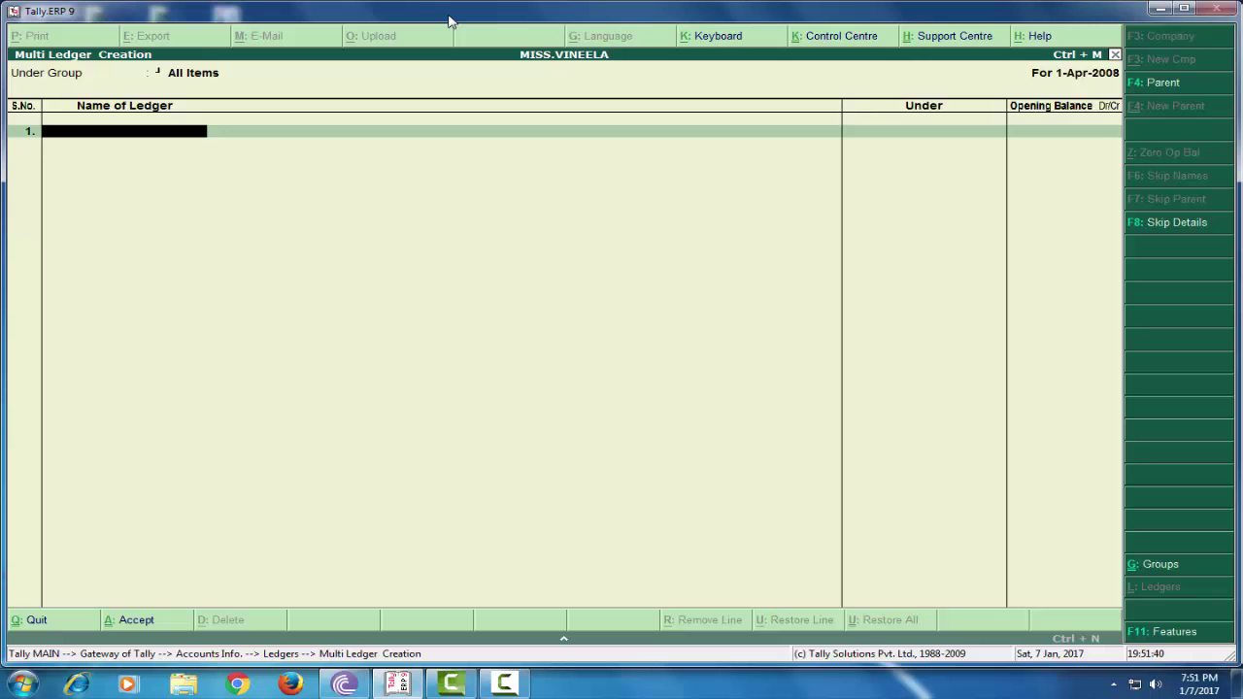
# Step: Add a first ledger in the owner's name under the Capital Account group, without an opening balance
pyautogui.write('MISS.')
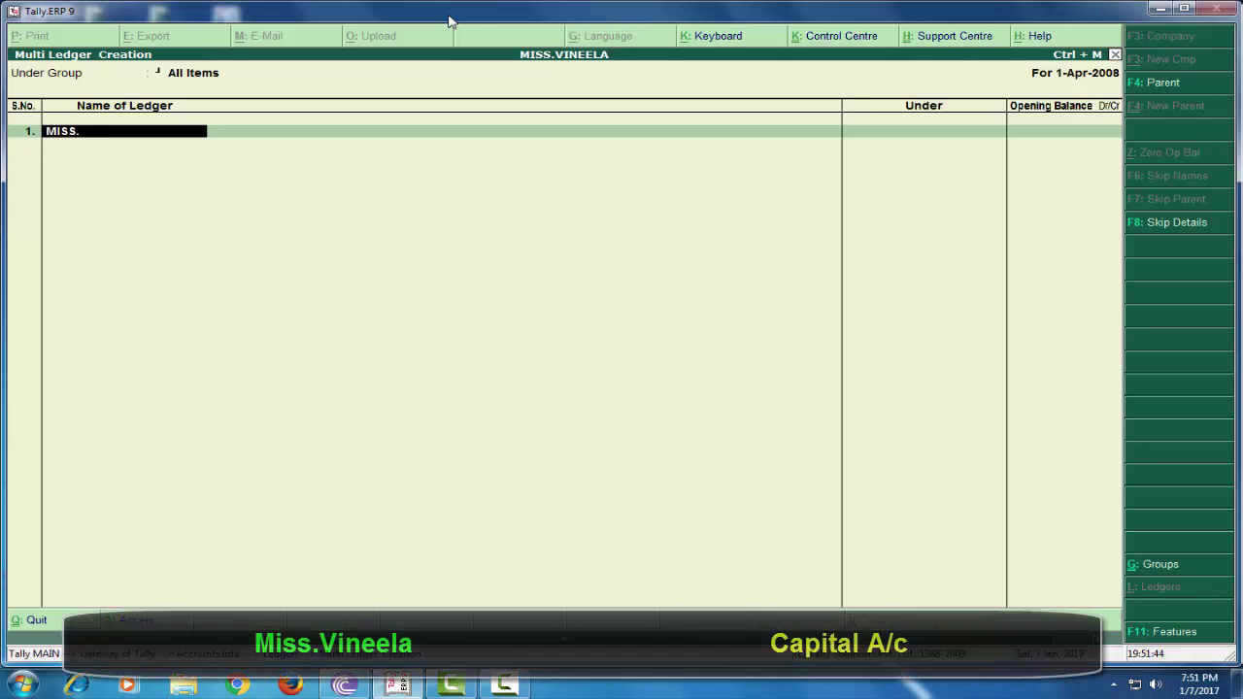
pyautogui.write('VINEELA')
pyautogui.press('Return')
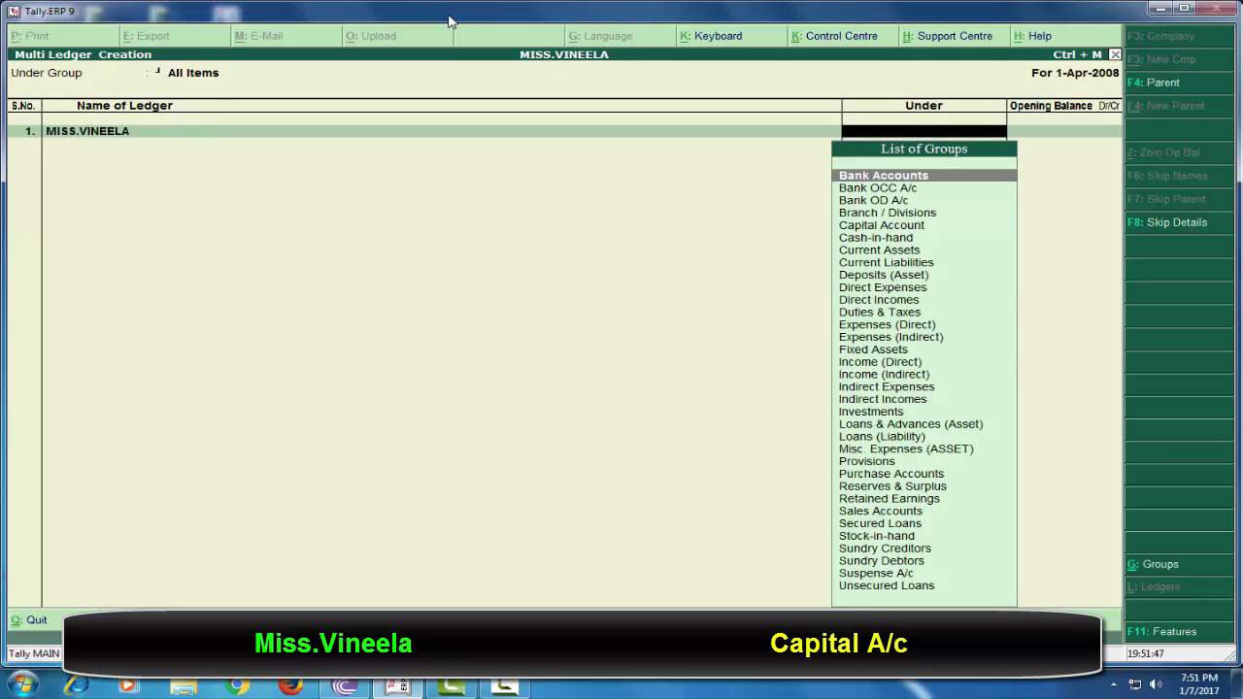
pyautogui.write('ca')
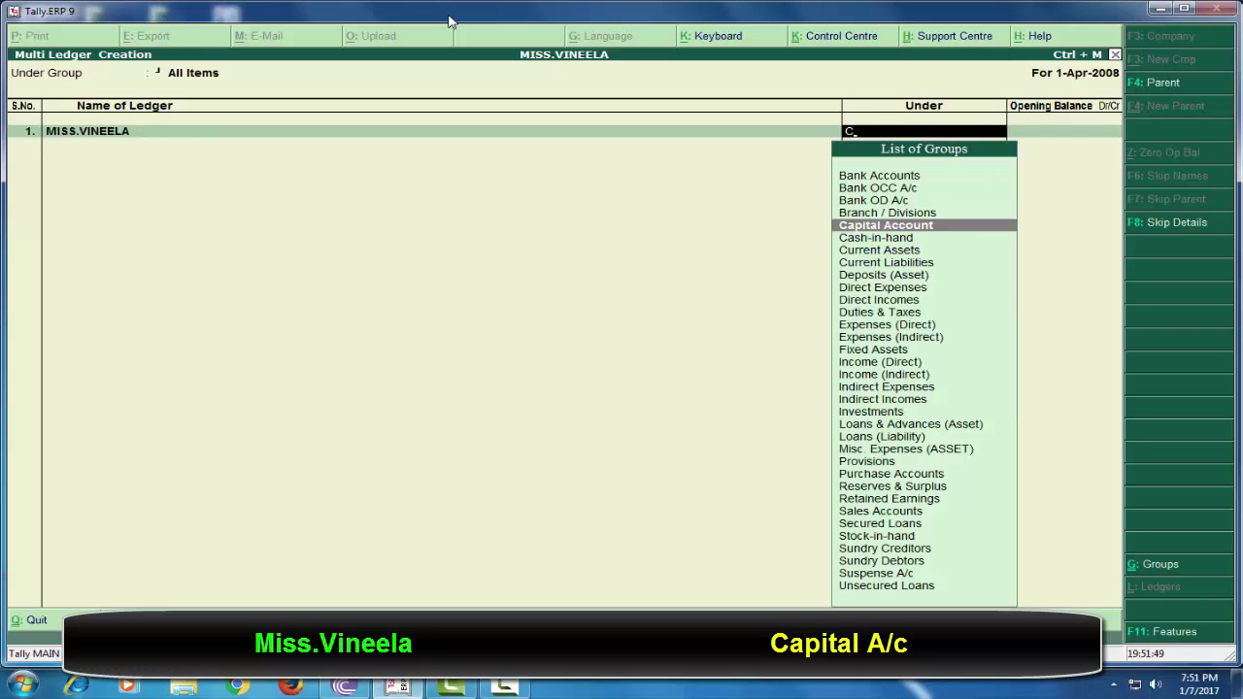
pyautogui.press('Return')
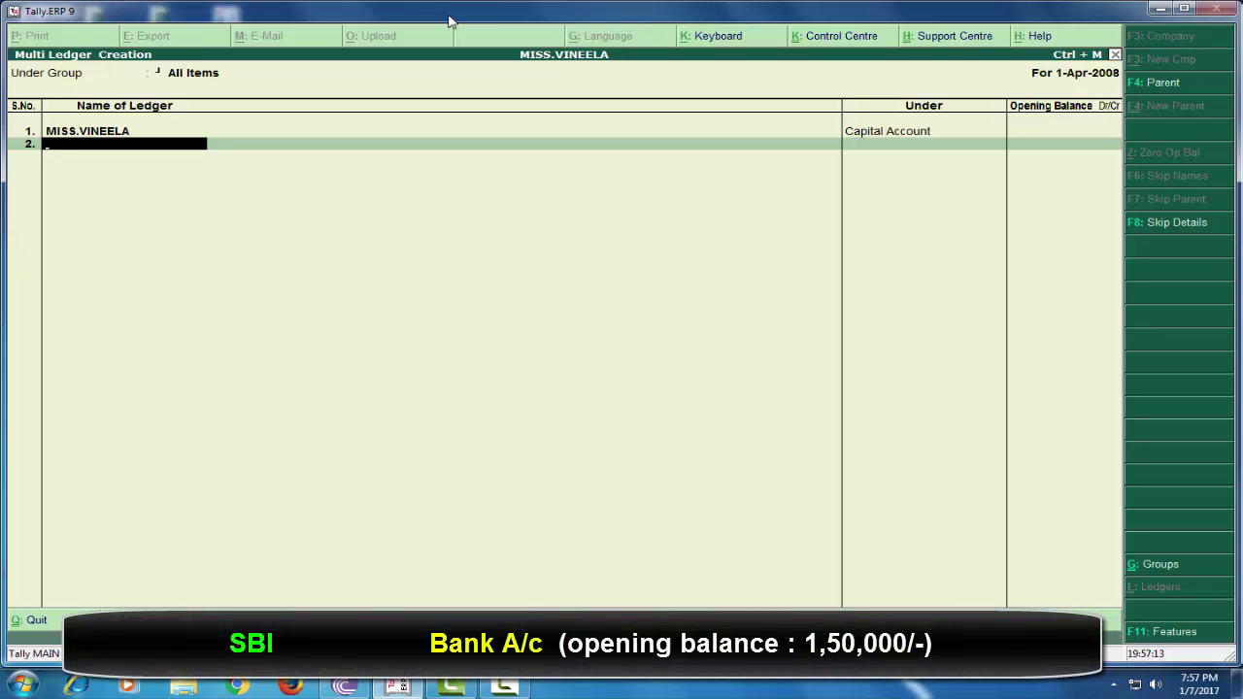
# Step: Add an SBI ledger under Bank Accounts with an opening balance of 1,50,000.00 Dr
pyautogui.write('SBI')
pyautogui.press('Return')
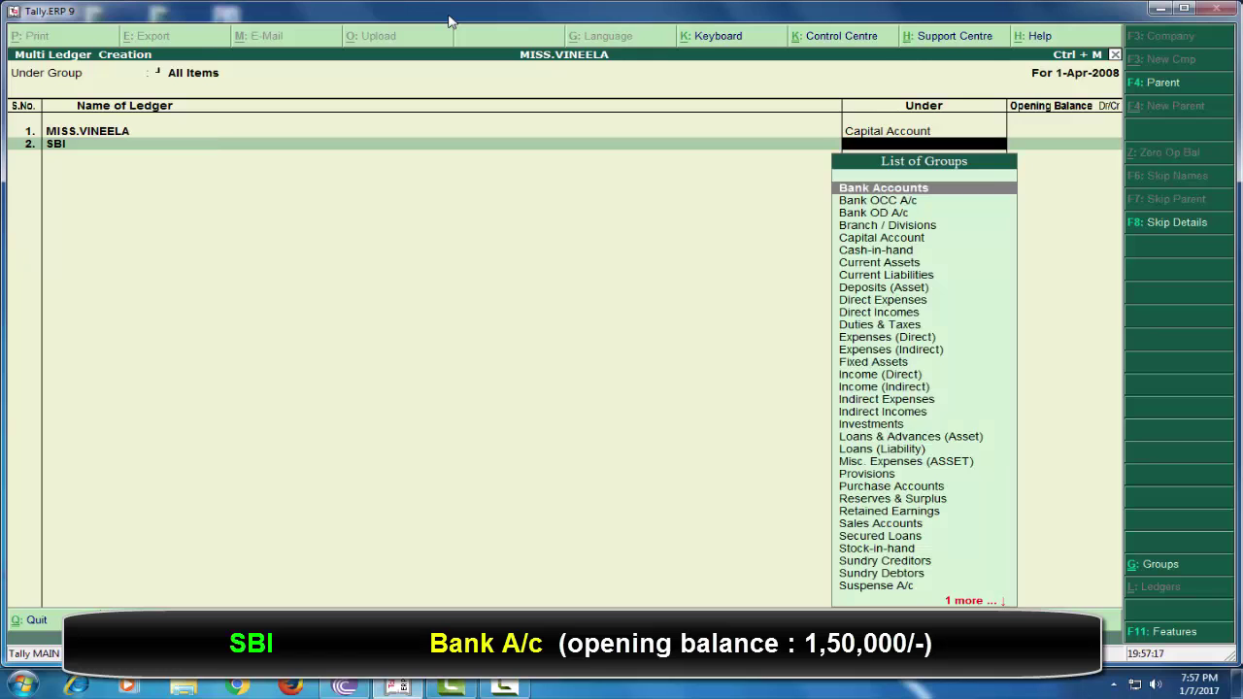
pyautogui.press('Return')
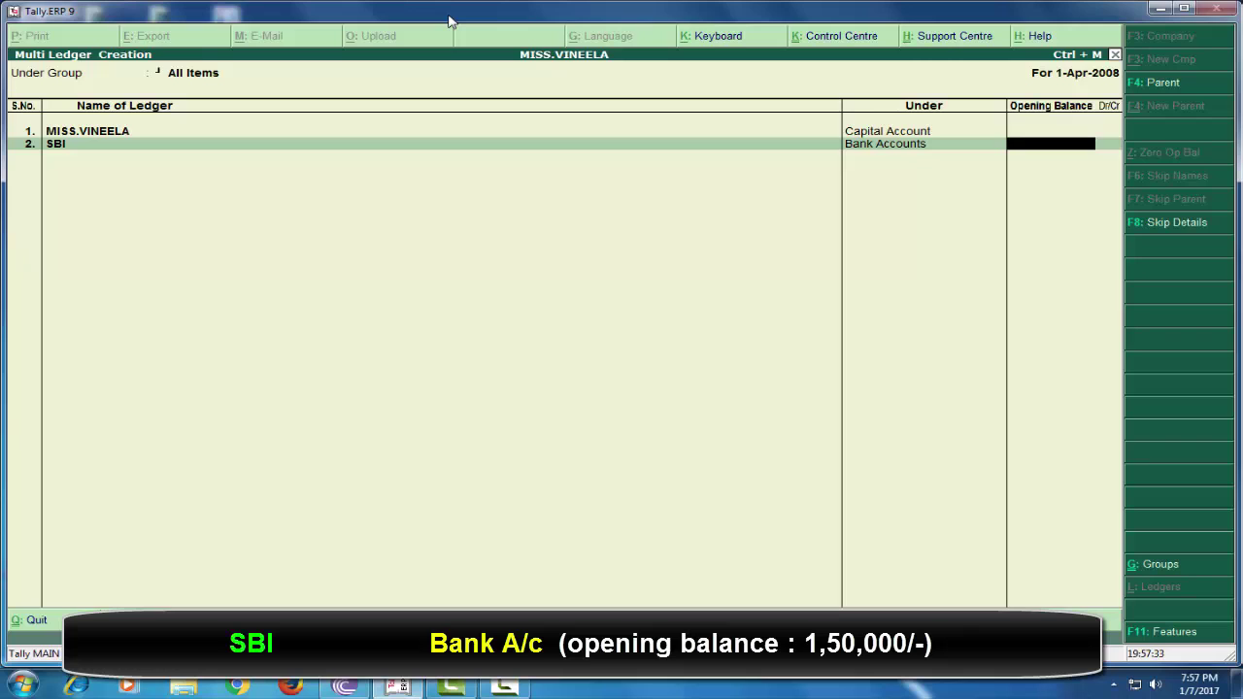
pyautogui.write('50000')
pyautogui.press('Return')
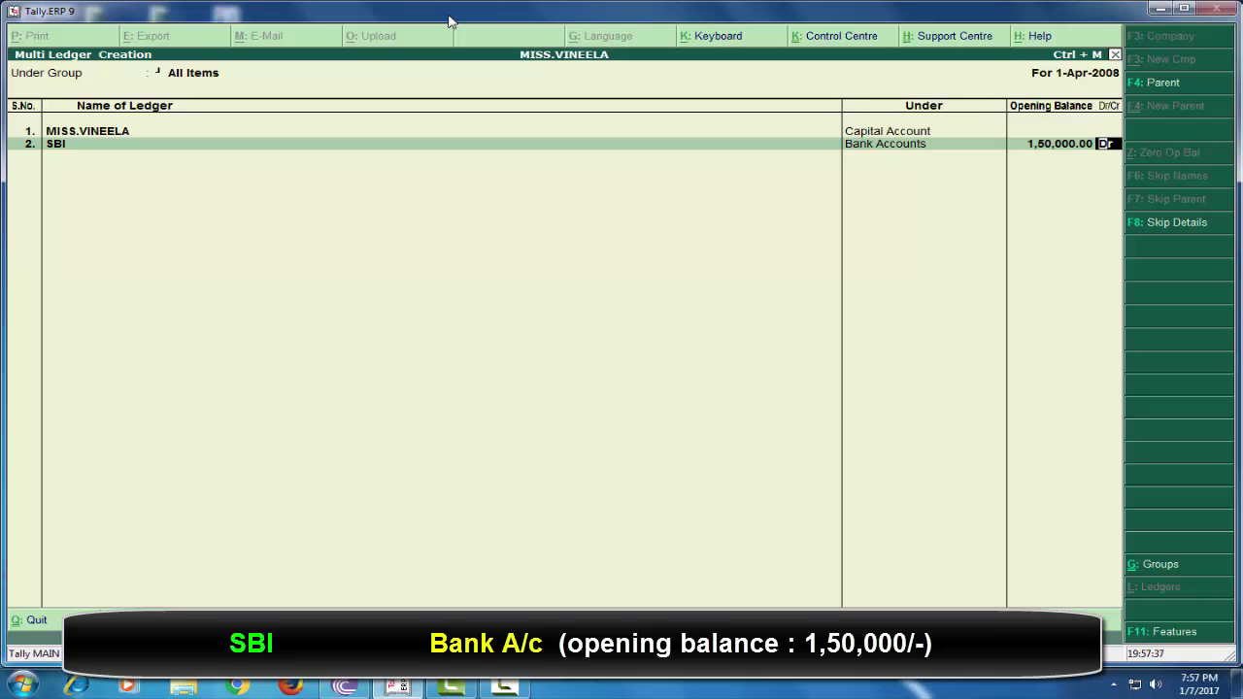
pyautogui.press('Return')
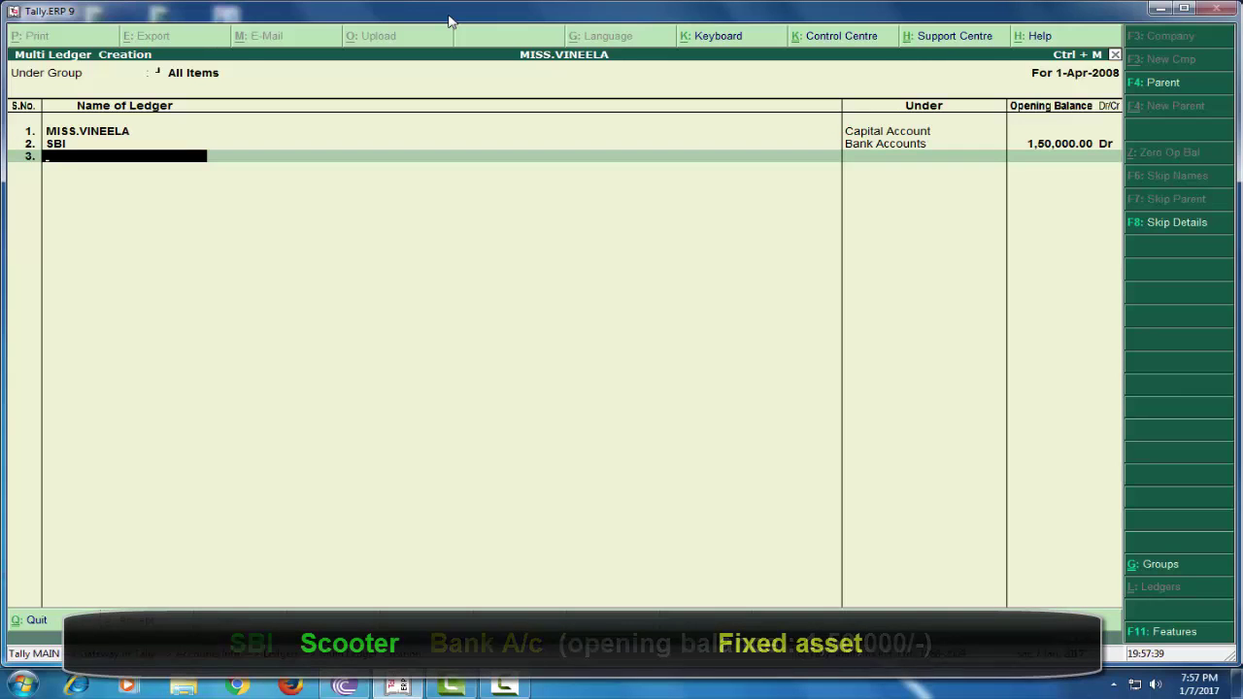
# Step: Add a SCOOTER ledger under the Fixed Assets group, without an opening balance
pyautogui.write('SCOOTER')
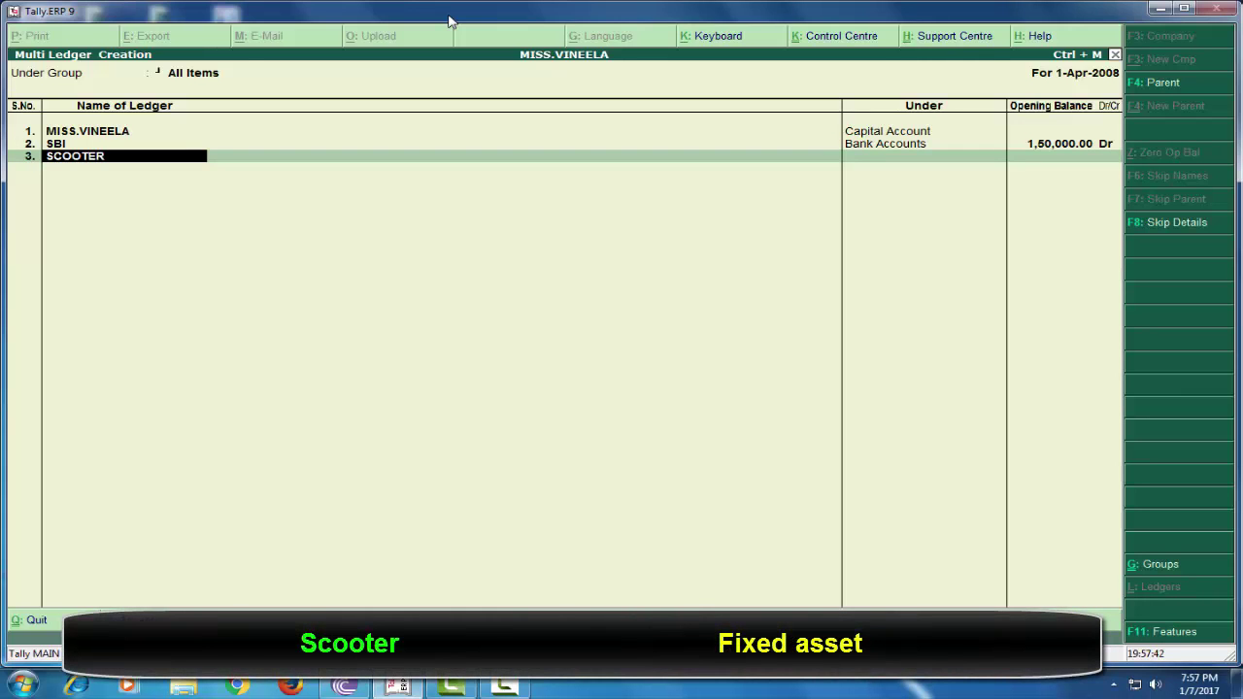
pyautogui.press('Return')
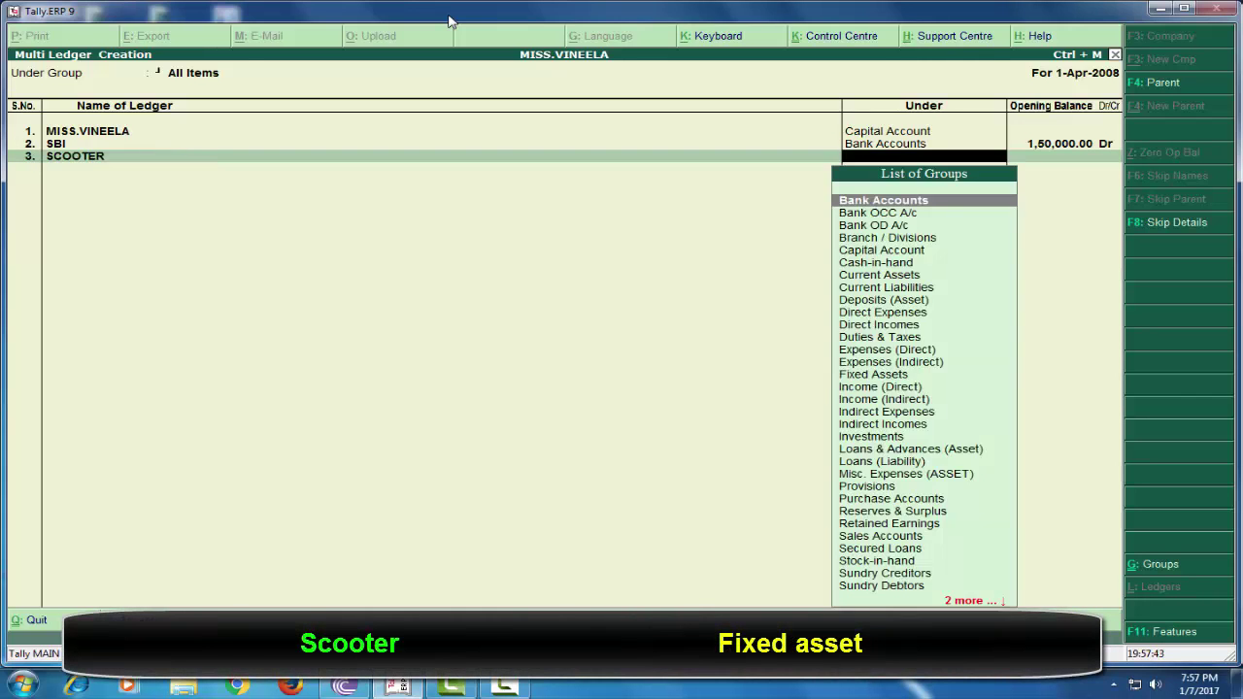
pyautogui.write('f')
pyautogui.press('Return')
pyautogui.press('Return')
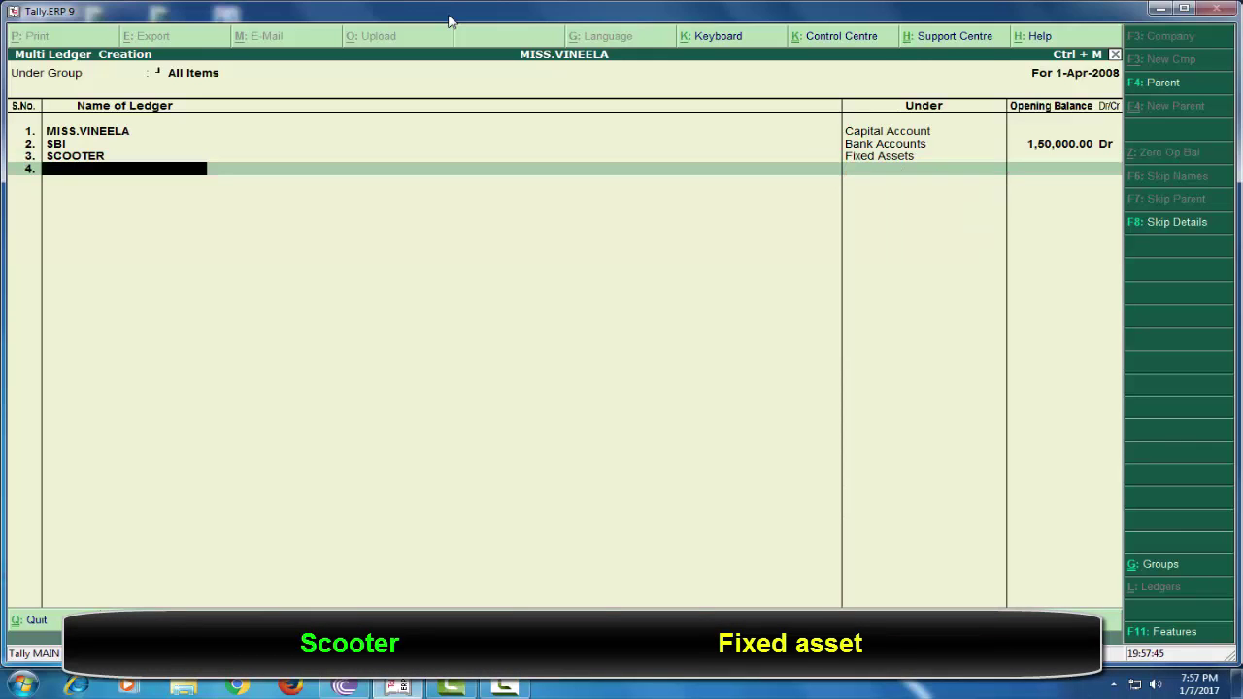
# Step: Add a SALARY PAID ledger under the Indirect Expenses group, without an opening balance
pyautogui.write('SALA')
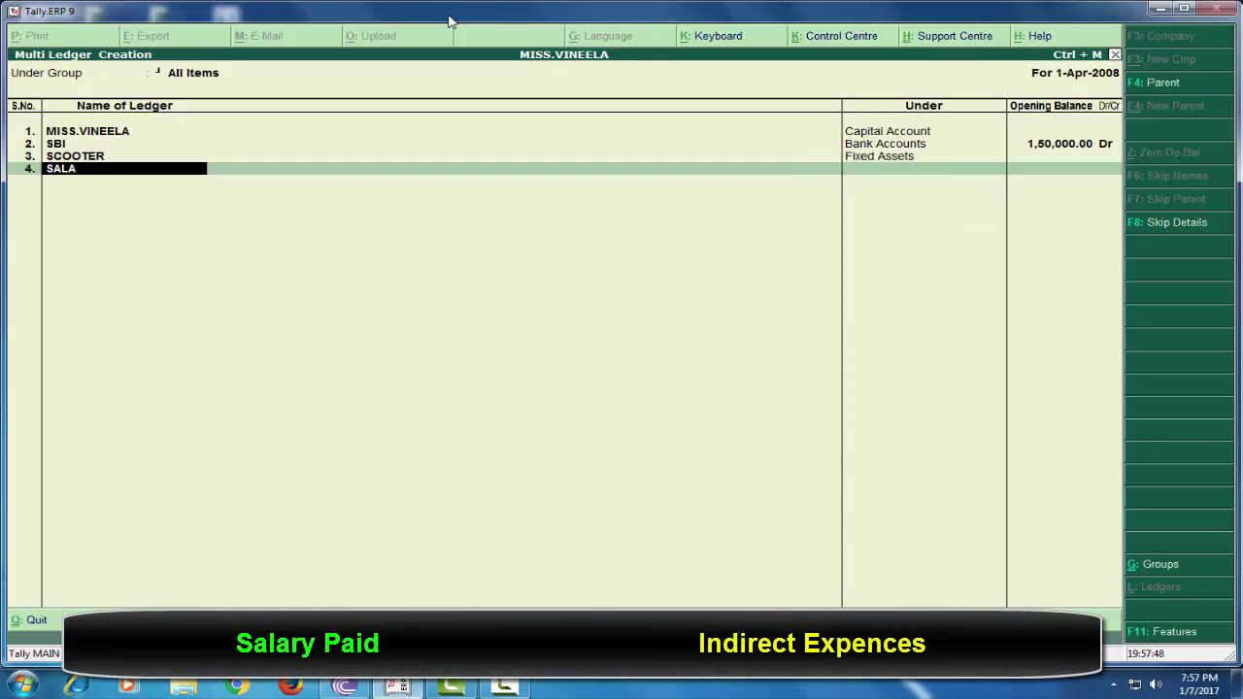
pyautogui.write('RY PAID')
pyautogui.press('Return')
pyautogui.write('IN')
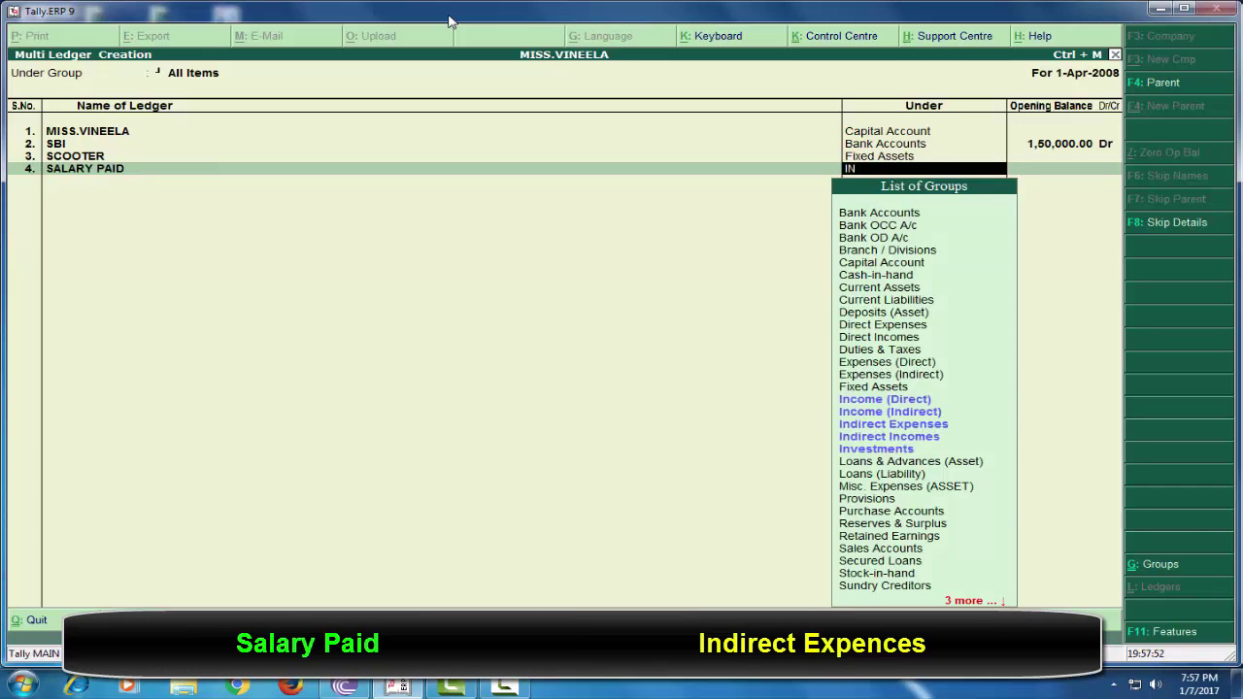
pyautogui.write('D')
pyautogui.press('Return')
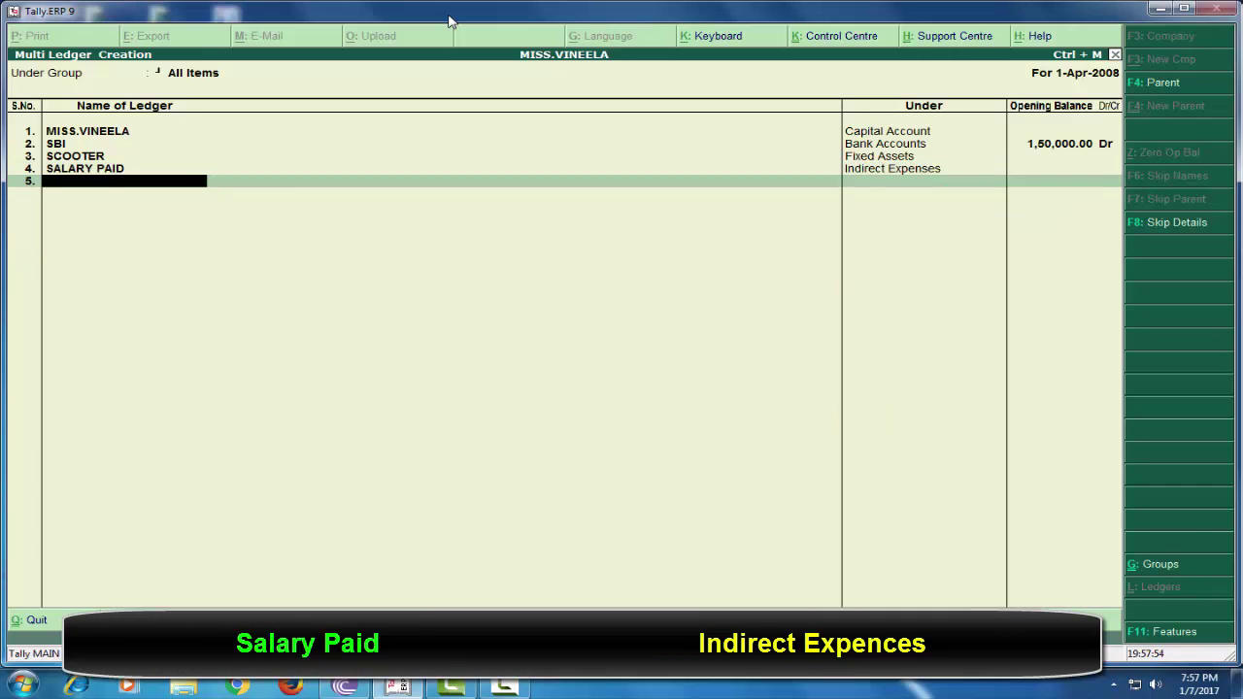
# Step: Add a FURNICHER ledger under the Fixed Assets group, without an opening balance
pyautogui.write('FU')
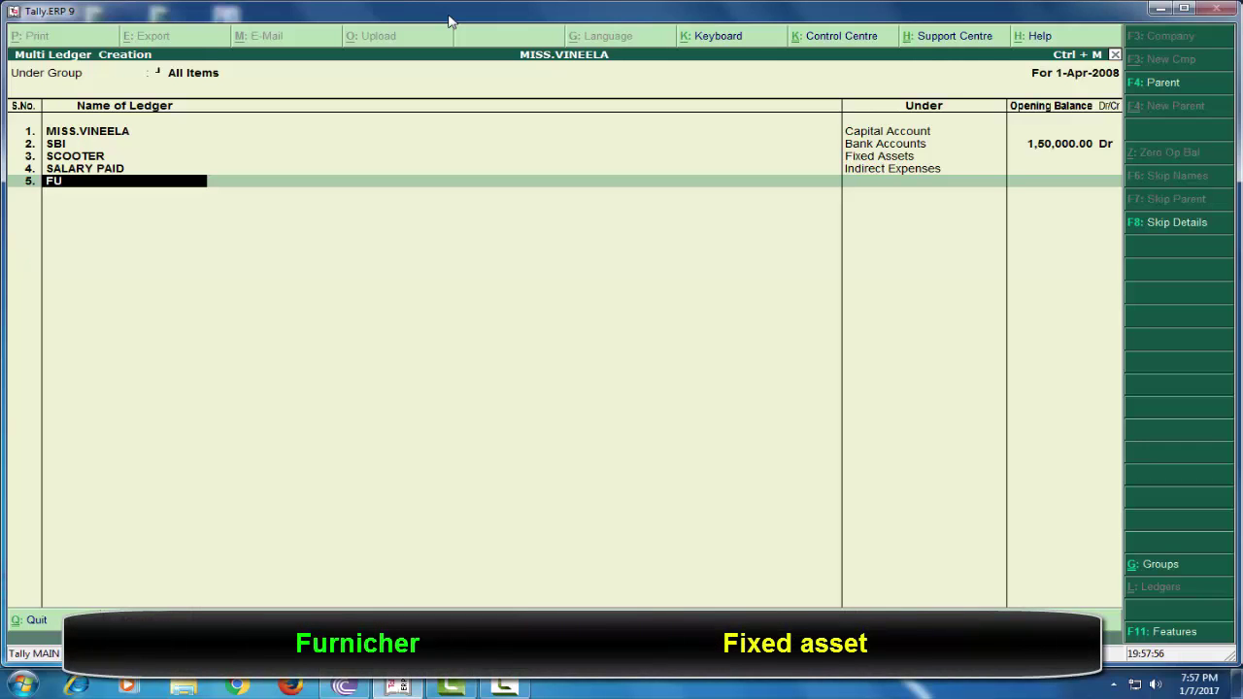
pyautogui.write('RNICHER')
pyautogui.press('Return')
pyautogui.write('F')
pyautogui.press('Return')
pyautogui.press('Return')
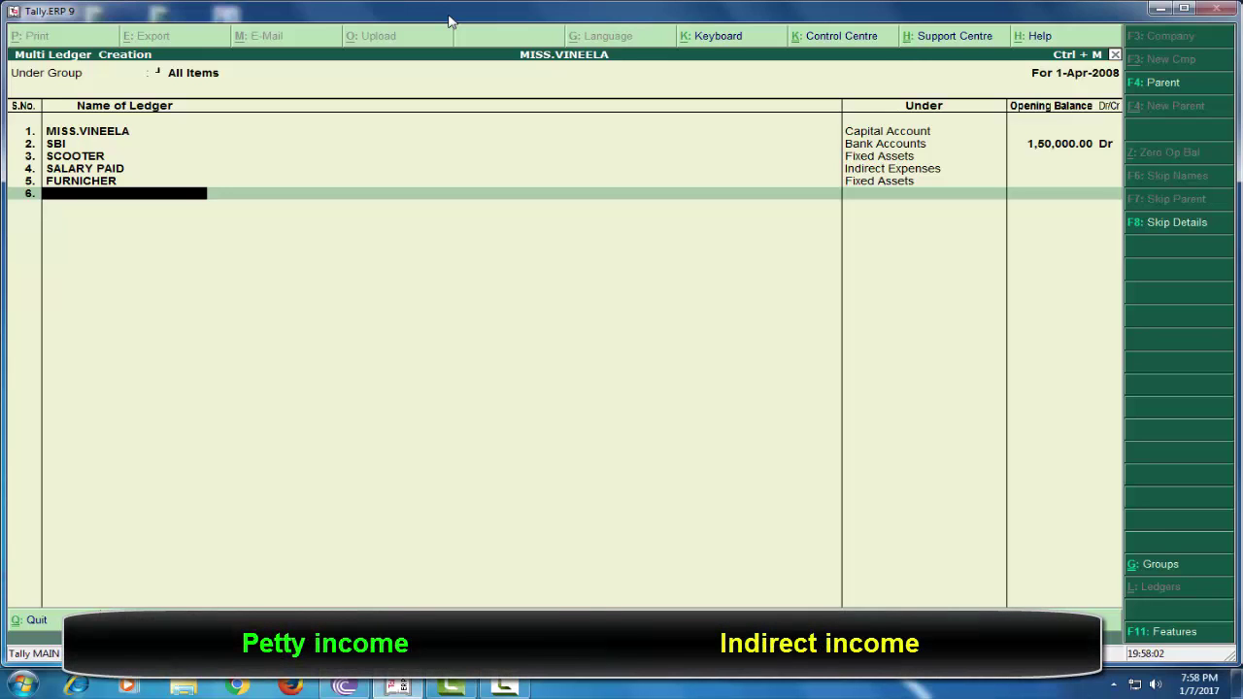
# Step: Add a PETTY INCOME ledger under the Indirect Incomes group, without an opening balance
pyautogui.write('PETTY INCOME')
pyautogui.press('Return')
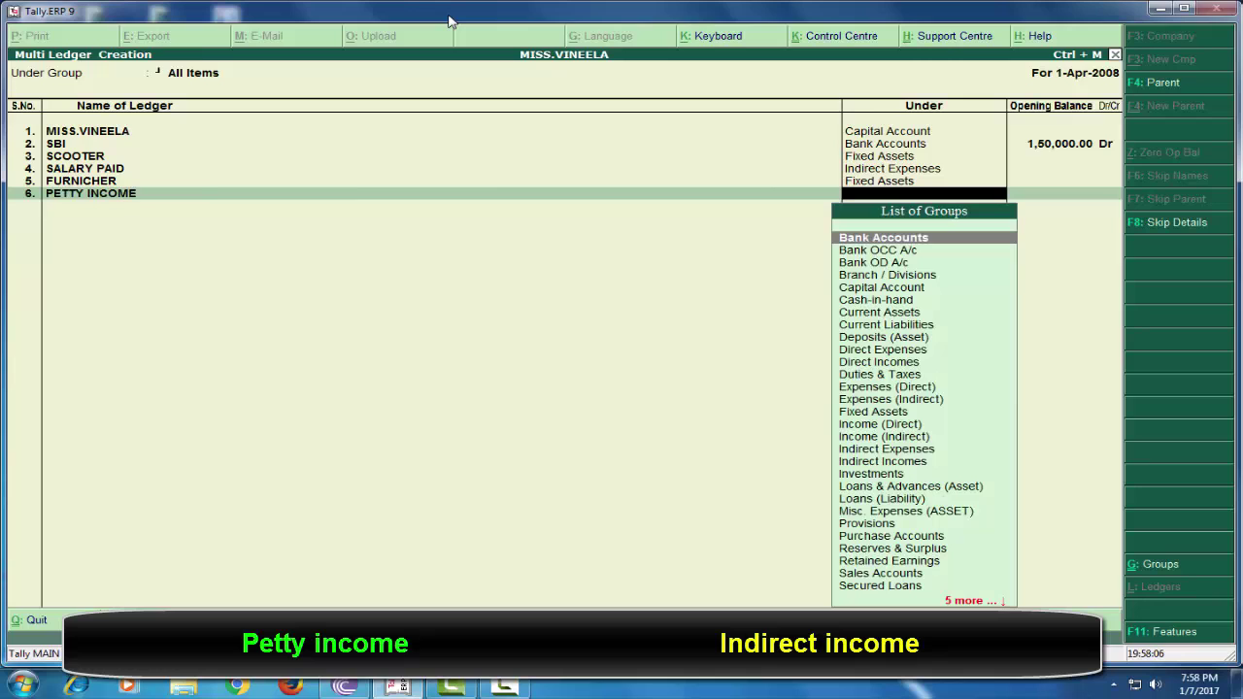
pyautogui.write('IN')
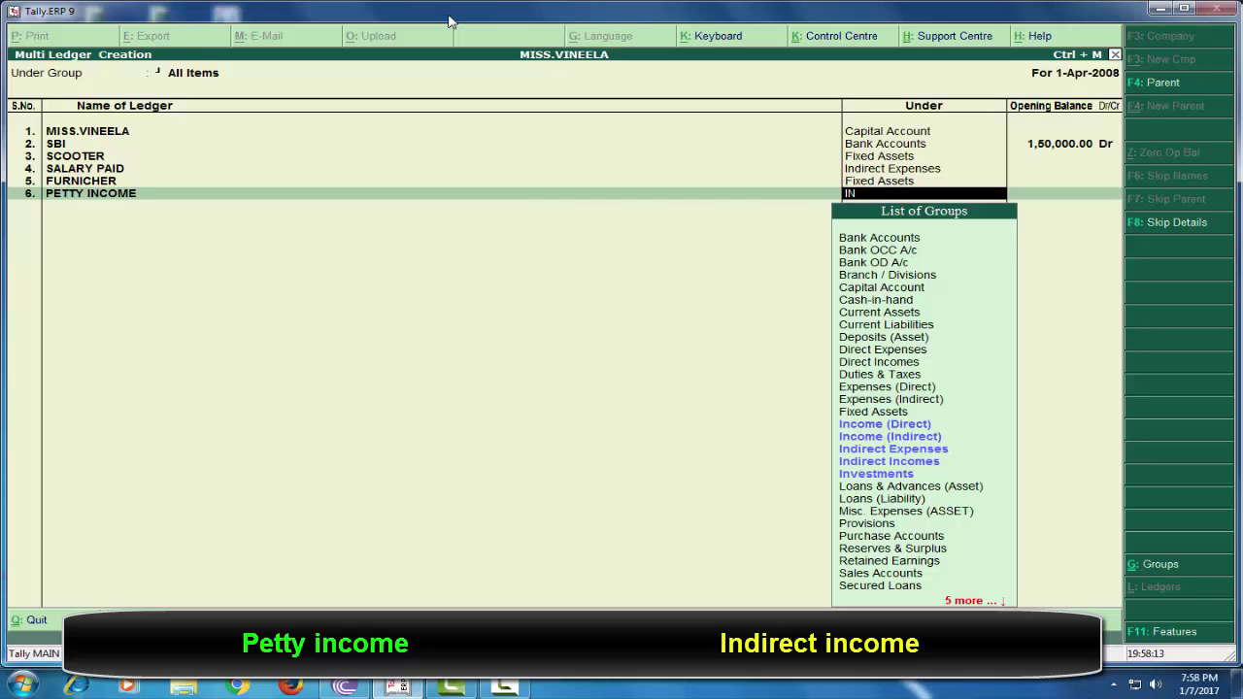
pyautogui.press('Down')
pyautogui.press('Down')
pyautogui.press('Down')
pyautogui.press('Down')
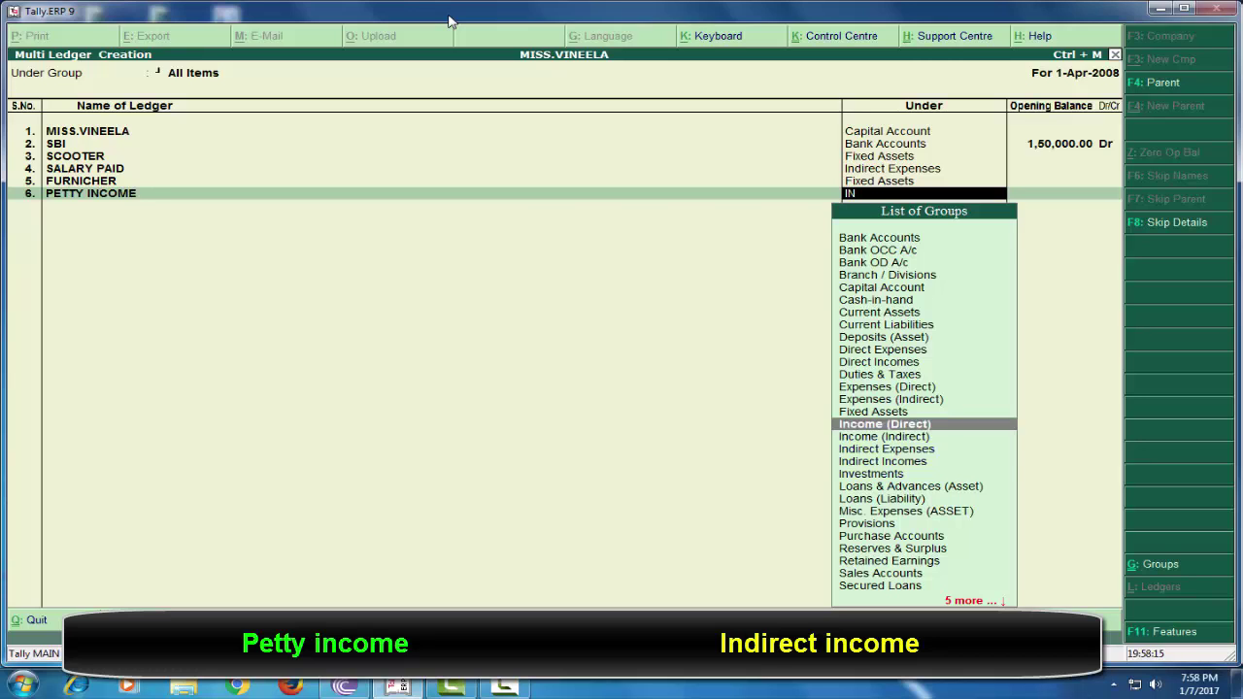
pyautogui.press('Return')
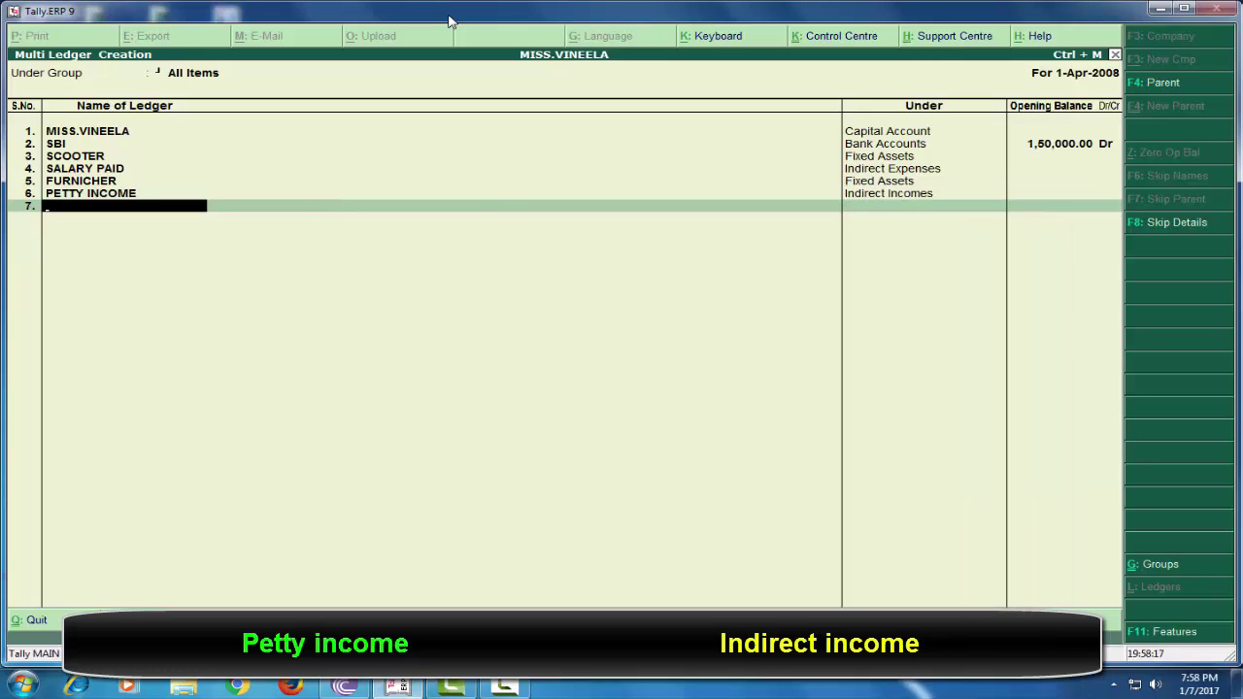
# Step: Add a DONATION RECV ledger under the Indirect Incomes group, without an opening balance
pyautogui.write('DO')
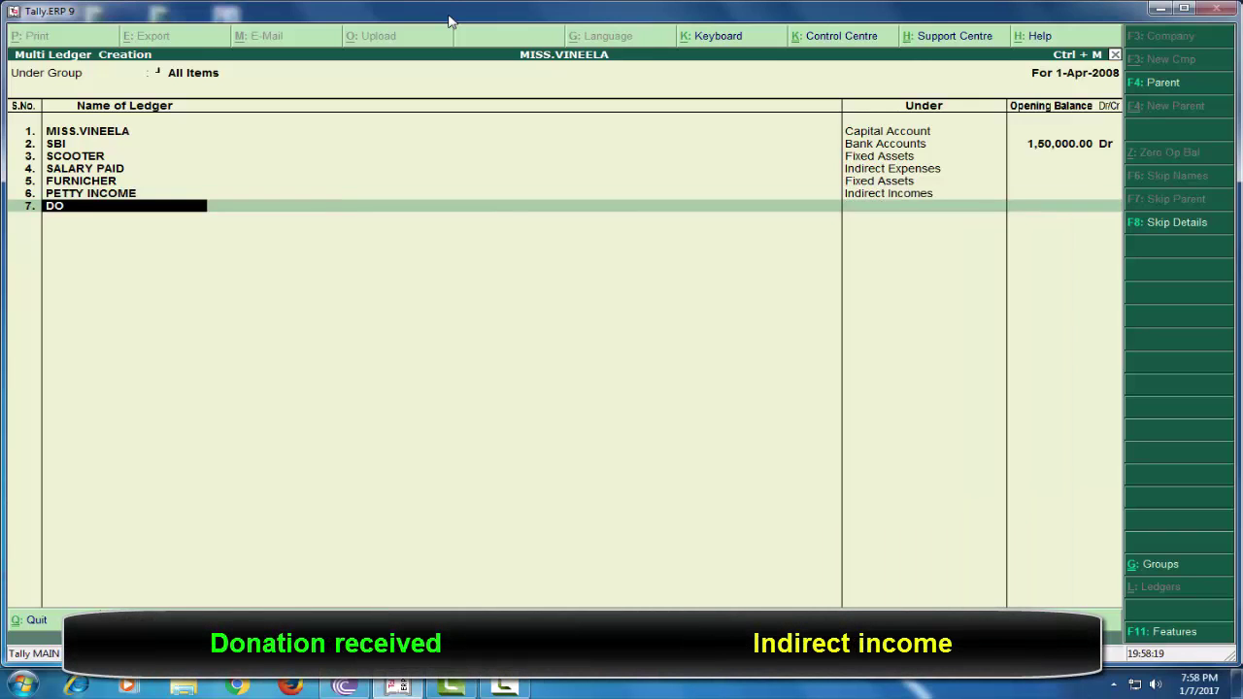
pyautogui.write('NATION RECV')
pyautogui.press('Return')
pyautogui.write('IN')
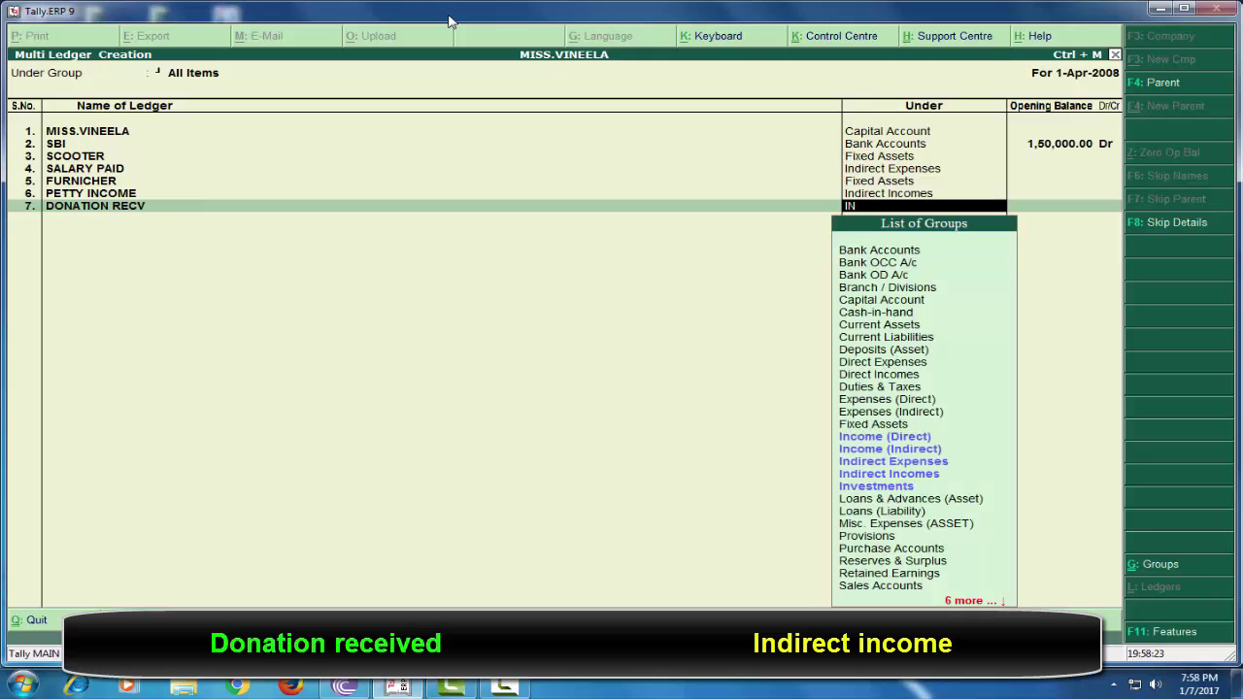
pyautogui.press('Down')
pyautogui.press('Return')
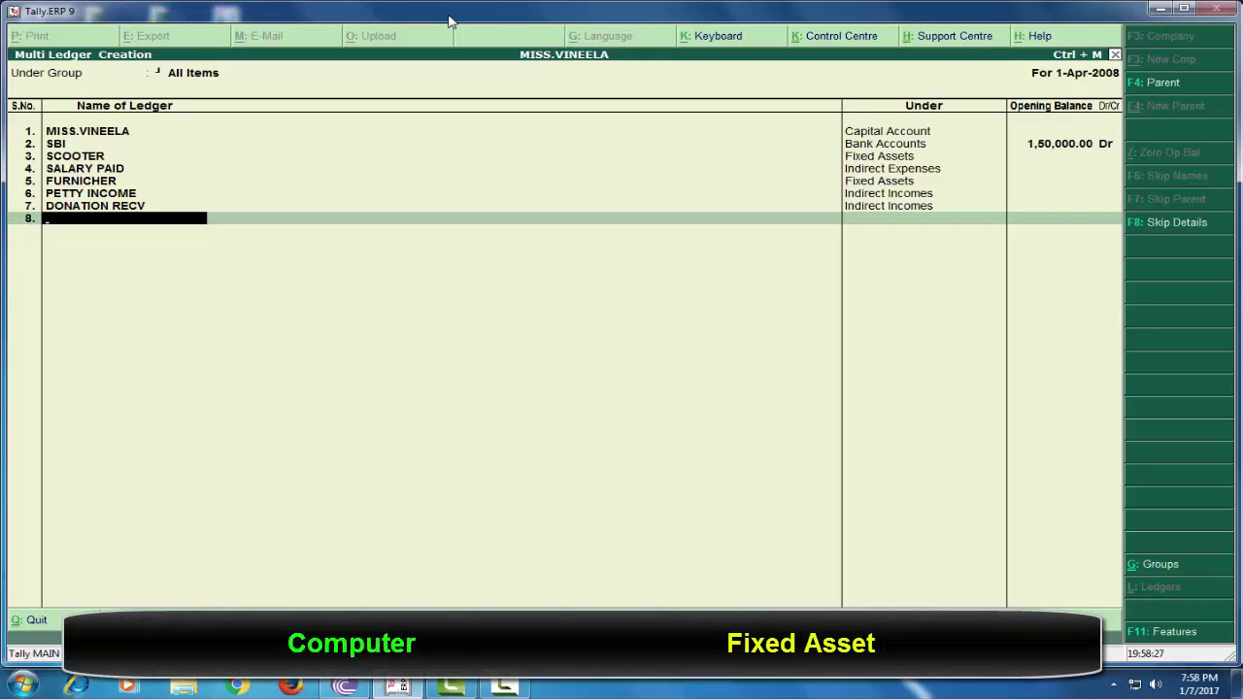
# Step: Add a COMPUTER ledger under the Fixed Assets group, without an opening balance
pyautogui.write('COMPUTER')
pyautogui.press('Return')
pyautogui.write('F')
pyautogui.press('Return')
pyautogui.press('Return')
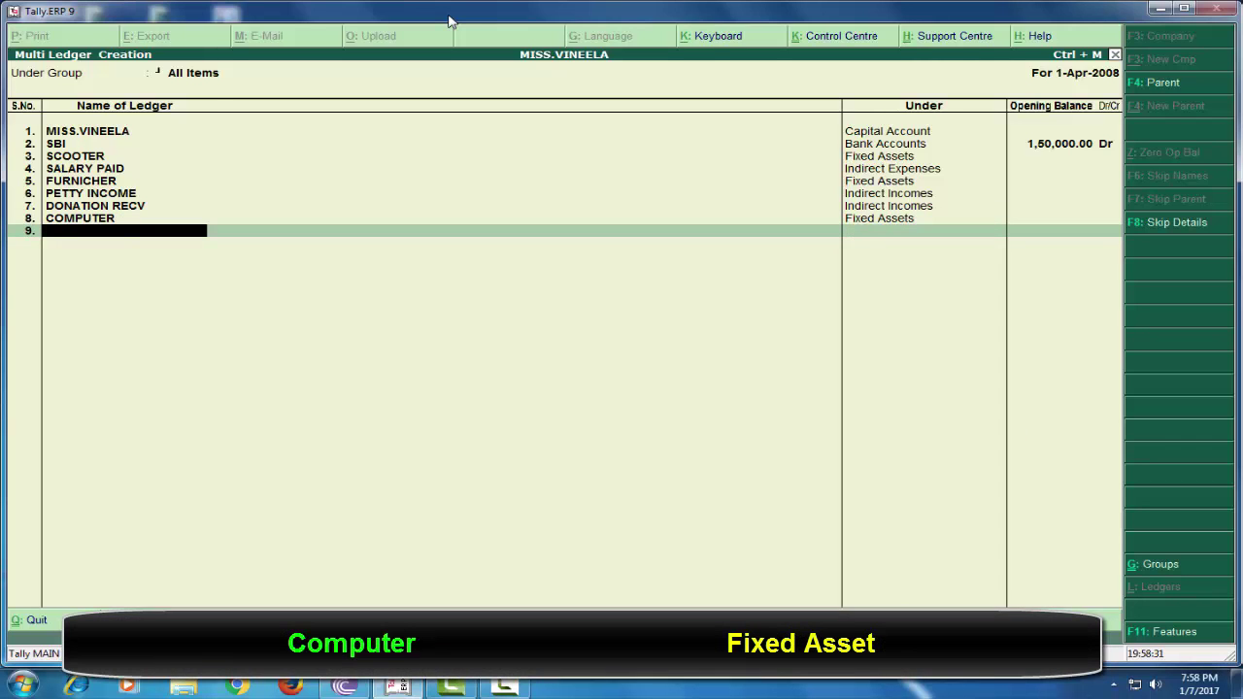
# Step: Add a CURRENT BILL PAID ledger under the Indirect Expenses group, without an opening balance
pyautogui.write('CU')
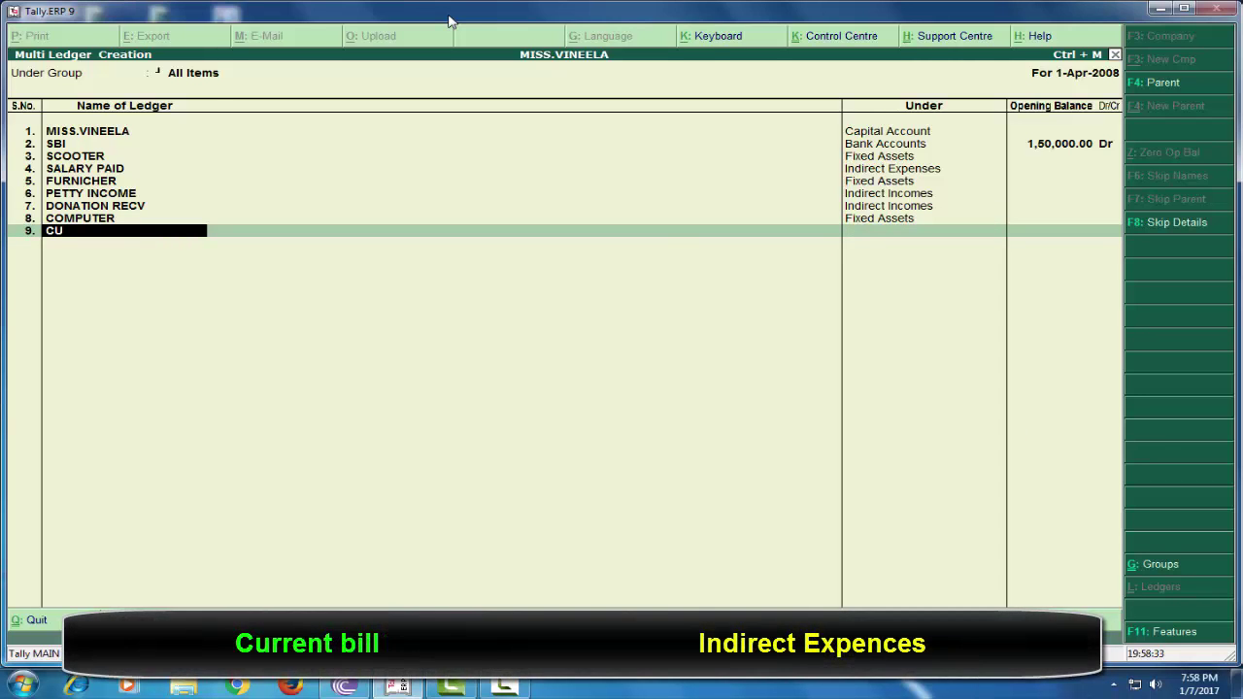
pyautogui.write('RRENT BILL PAID')
pyautogui.press('Return')
pyautogui.write('ind')
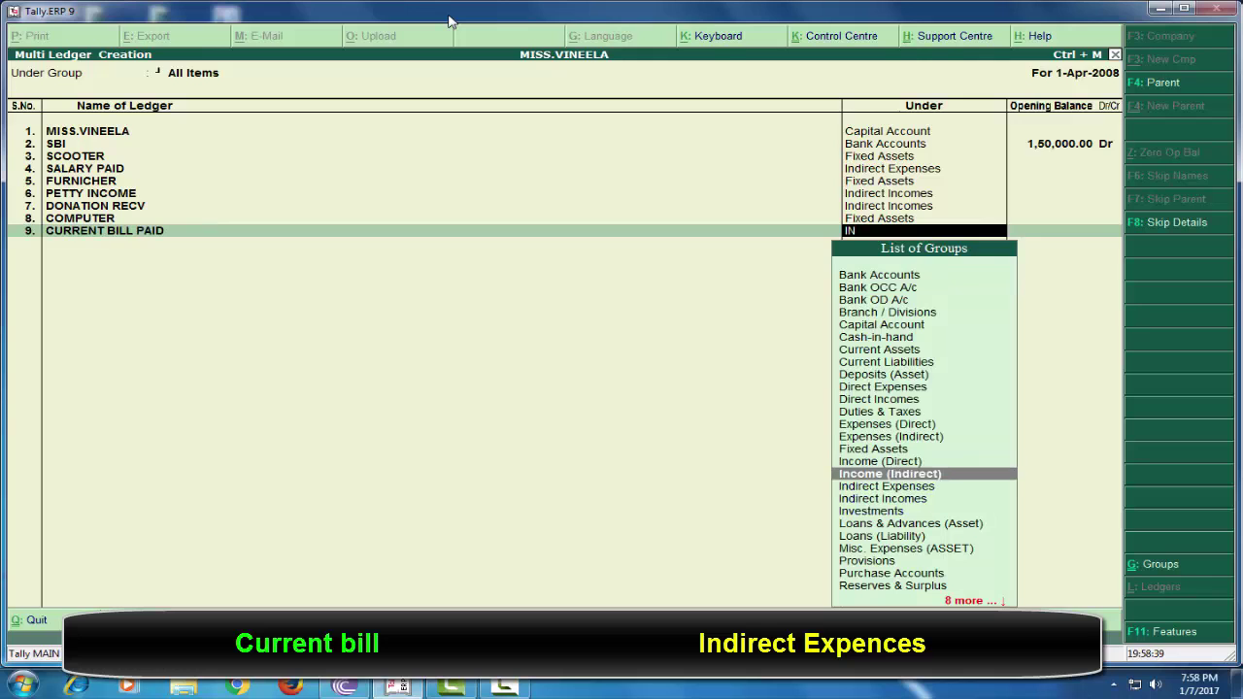
pyautogui.press('Down')
pyautogui.press('Return')
pyautogui.press('Return')
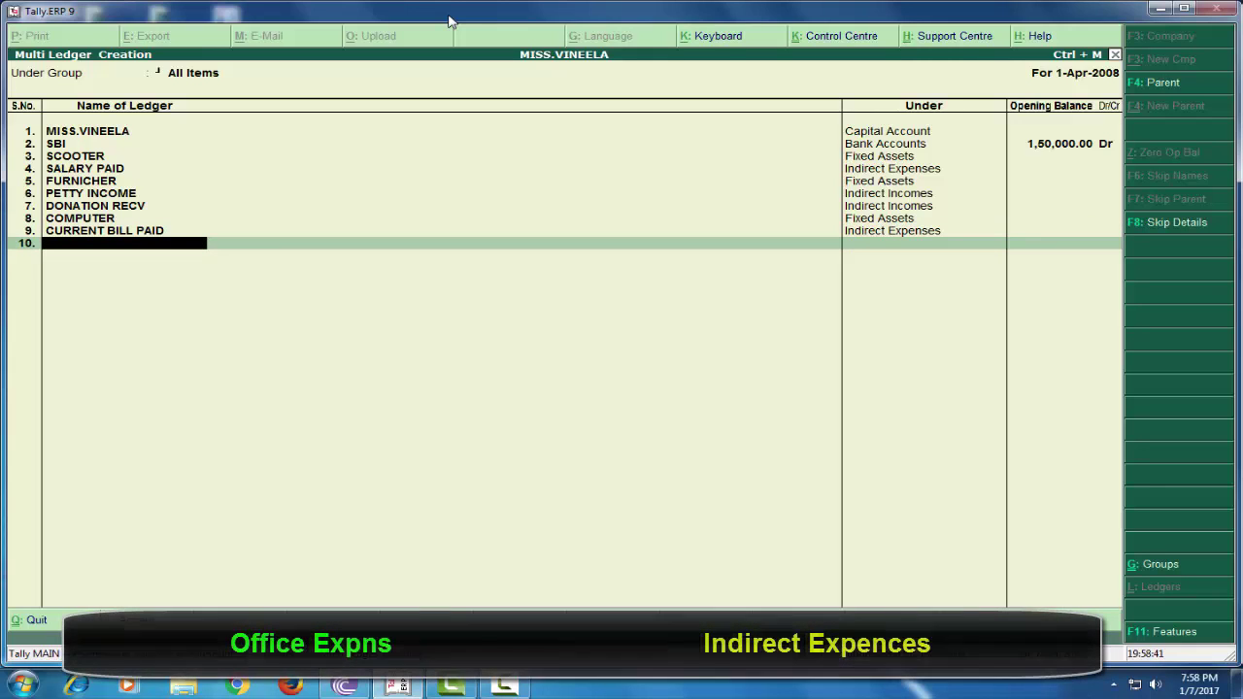
# Step: Add an OFF EXP ledger under Indirect Expenses without an opening balance, and save the whole list of ledgers
pyautogui.write('OFF EXP')
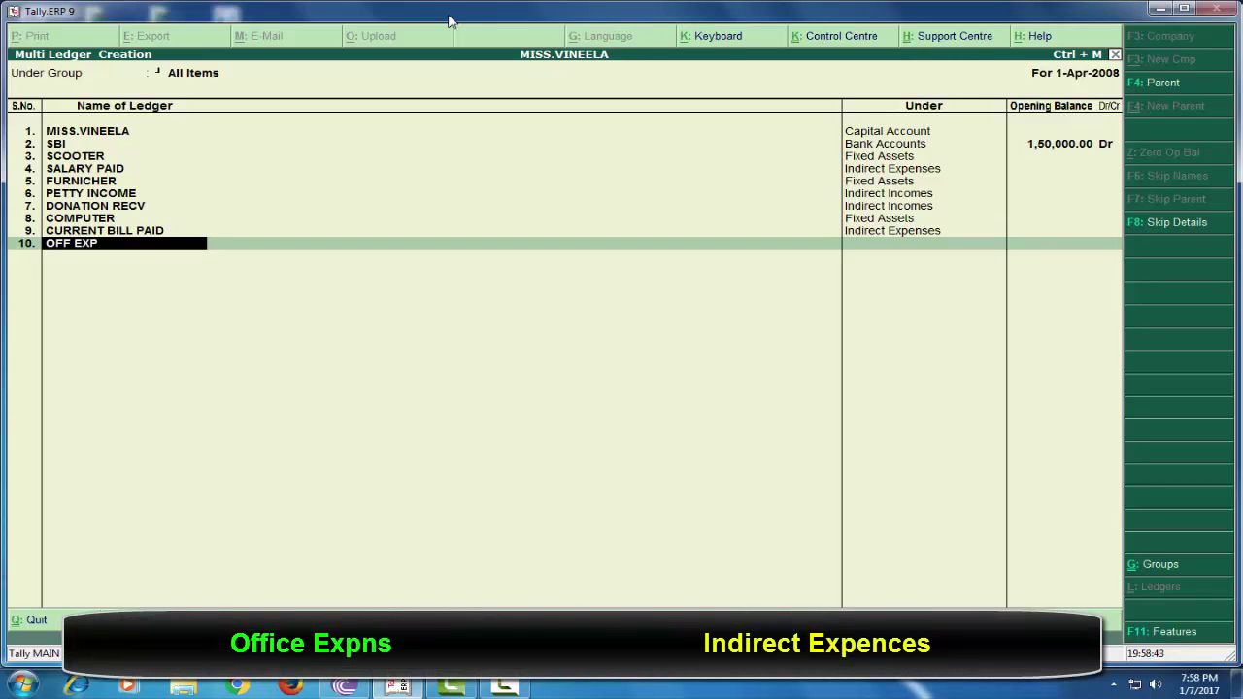
pyautogui.press('Return')
pyautogui.write('i')
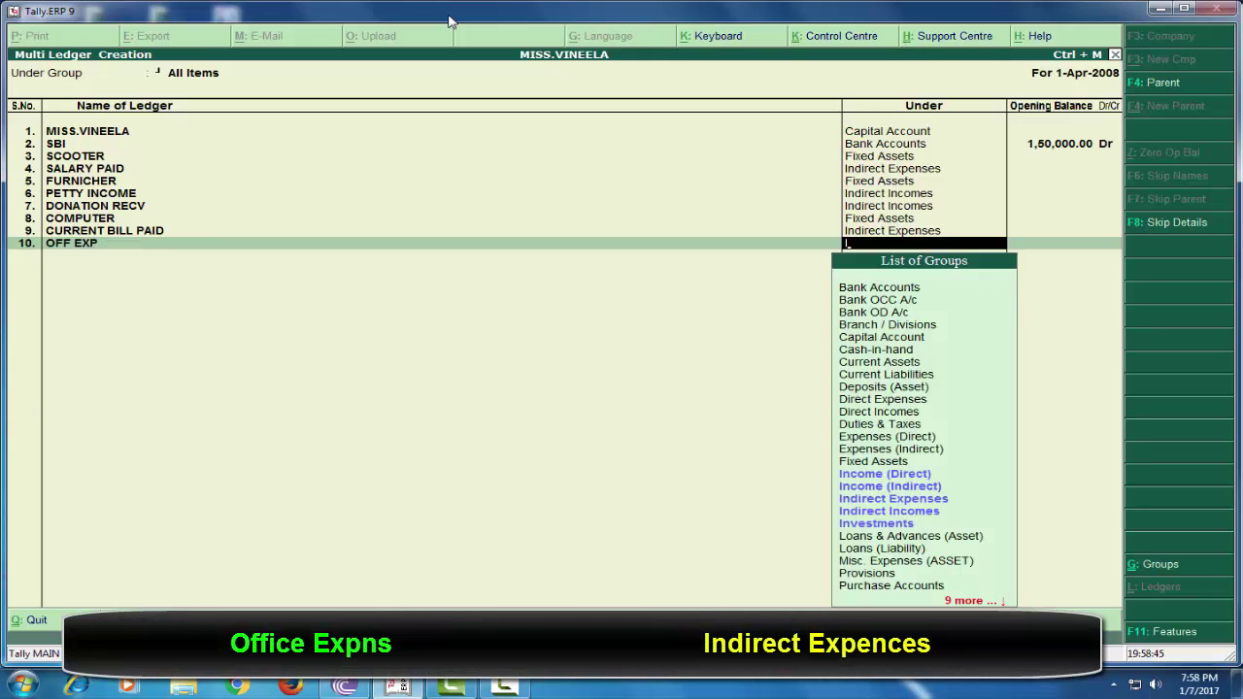
pyautogui.write('nd')
pyautogui.press('Return')
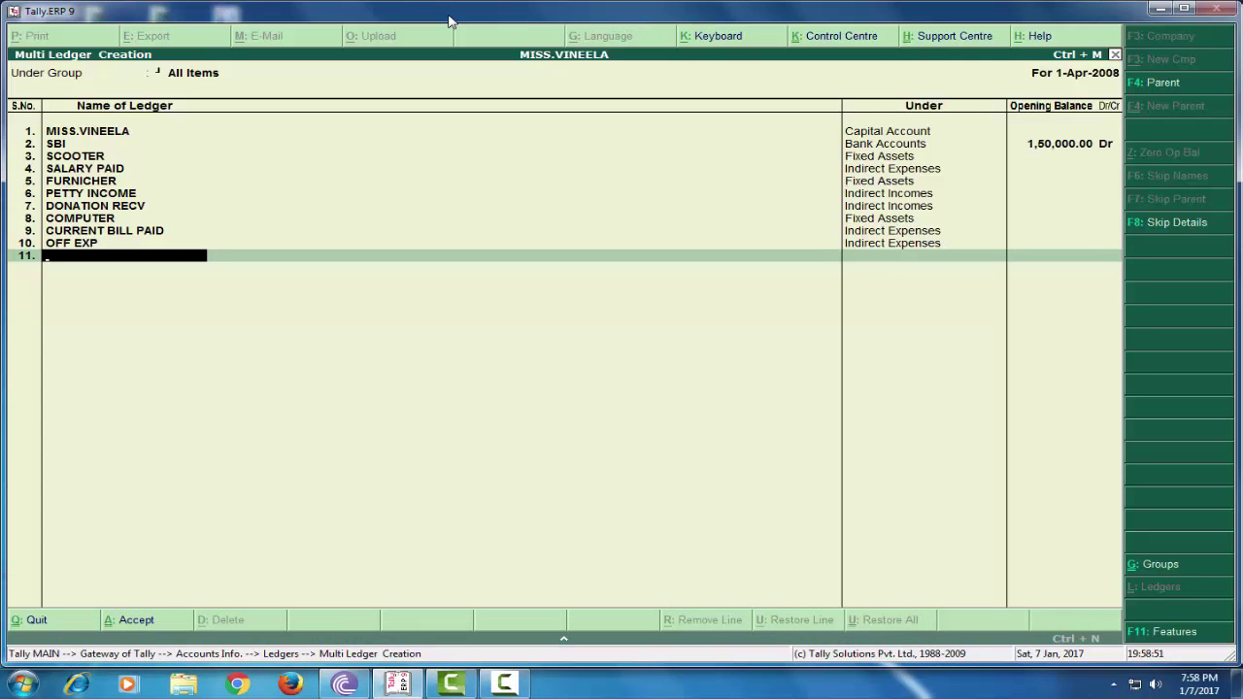
pyautogui.press('Return')
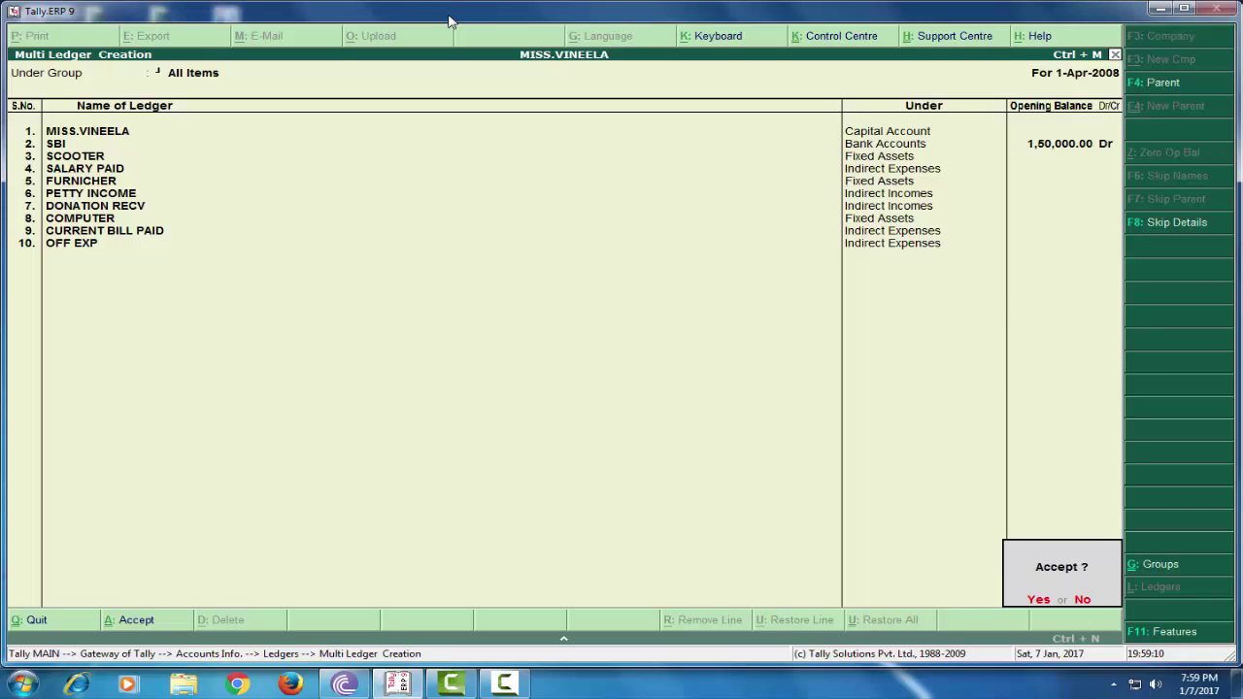
pyautogui.press('Return')
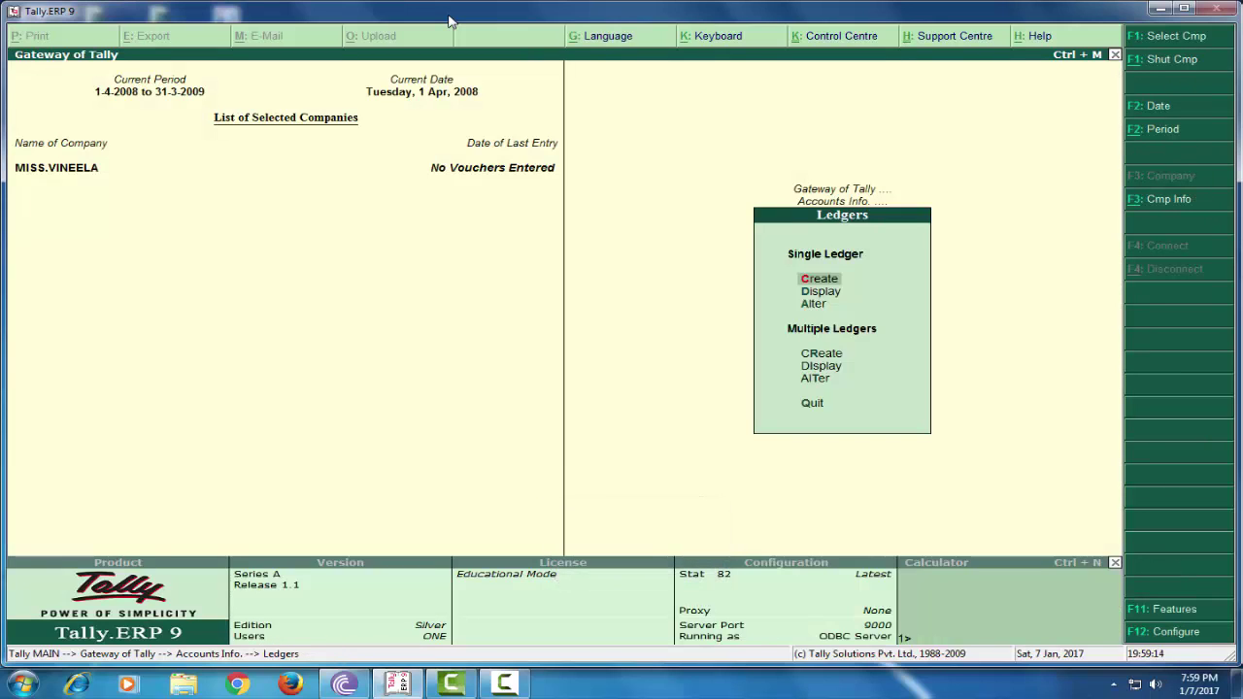
# Step: Leave the ledger creation area and open a new Receipt voucher in Accounting Vouchers
pyautogui.press('Escape')
pyautogui.press('Escape')
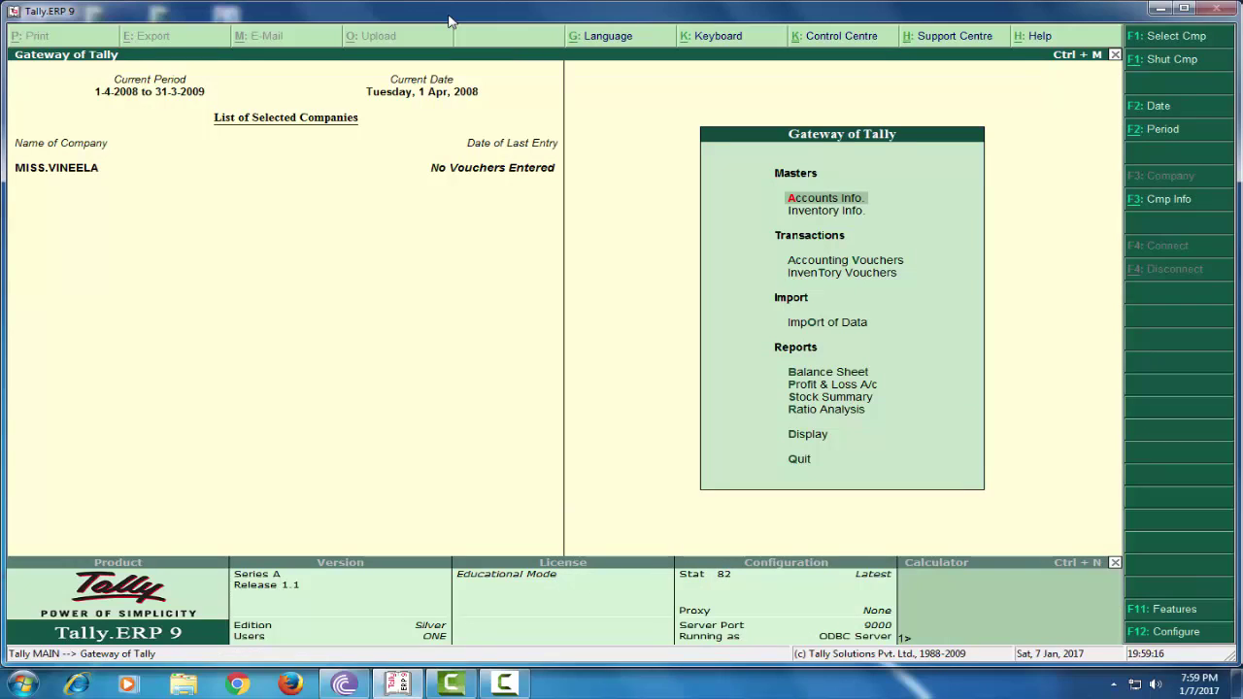
pyautogui.press('Down')
pyautogui.press('Down')
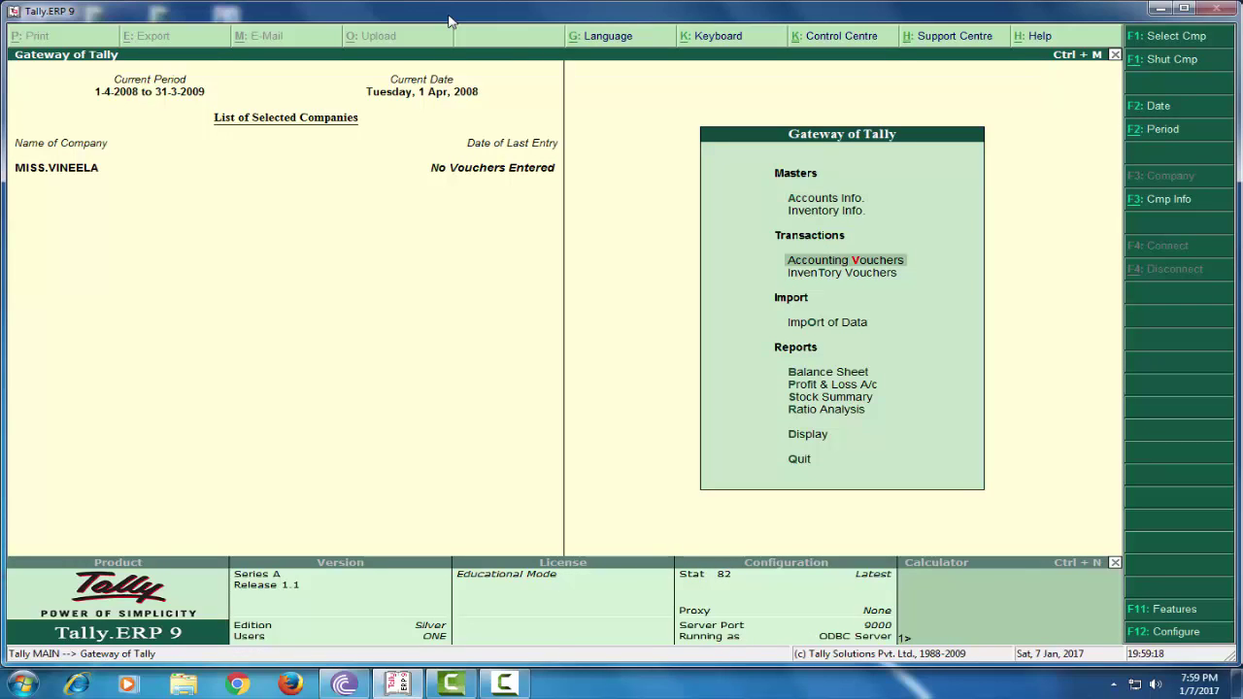
pyautogui.press('Return')
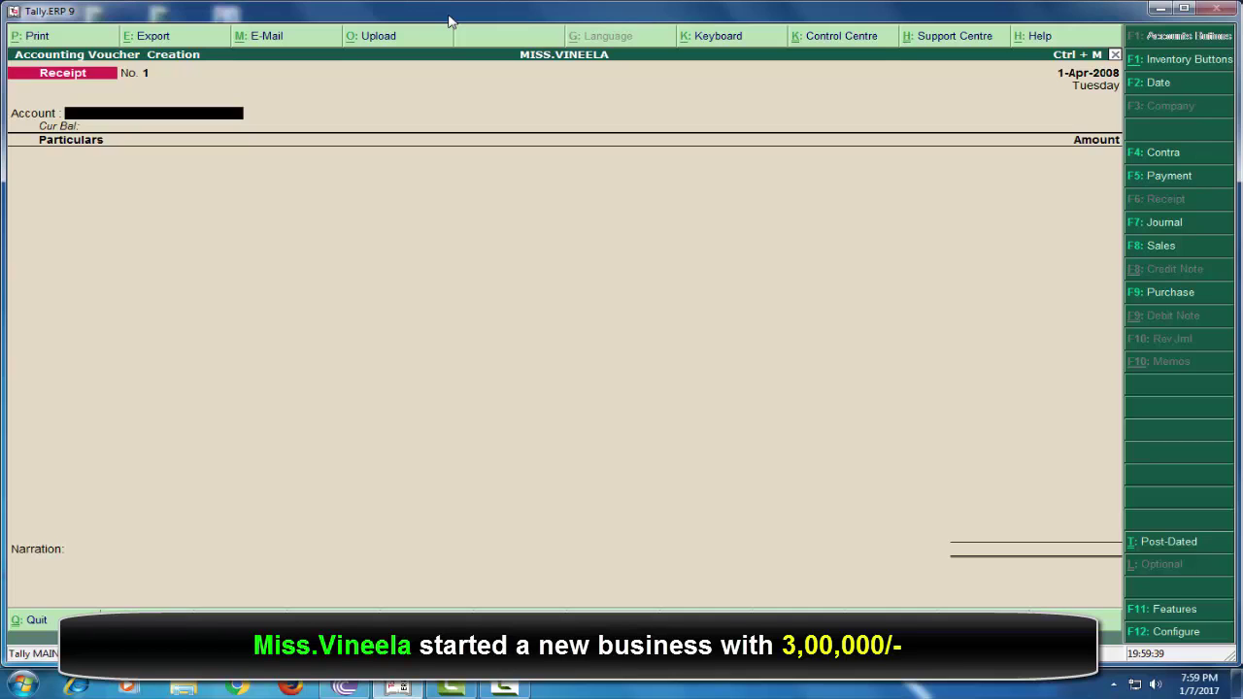
pyautogui.press('F6')
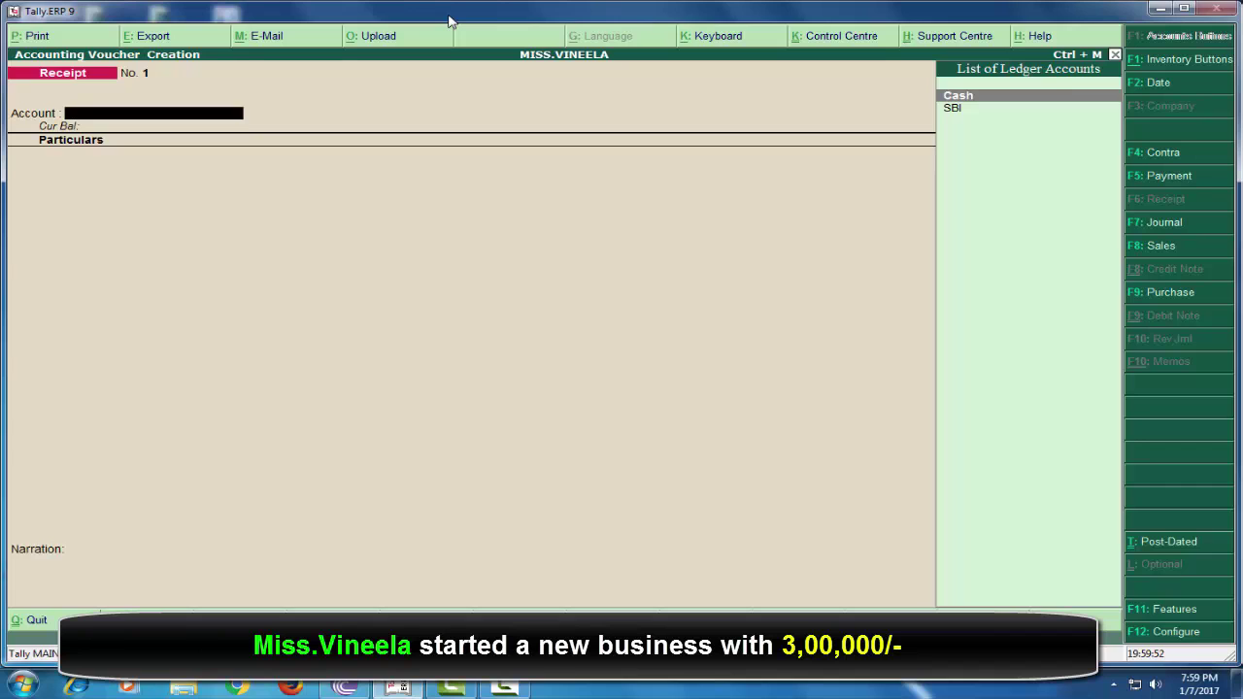
# Step: Record the receipt of 3,00,000 into Cash from the owner's capital ledger, without a narration, and save the voucher
pyautogui.press('Return')
pyautogui.write('M')
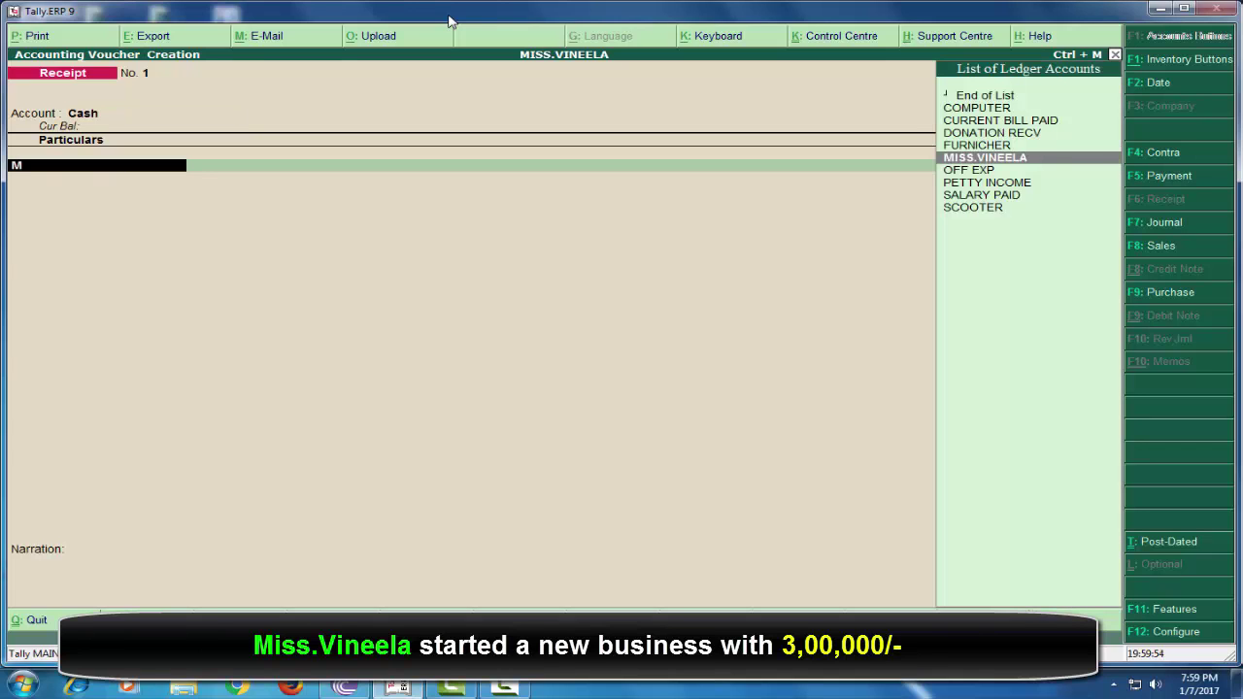
pyautogui.press('Return')
pyautogui.write('300000')
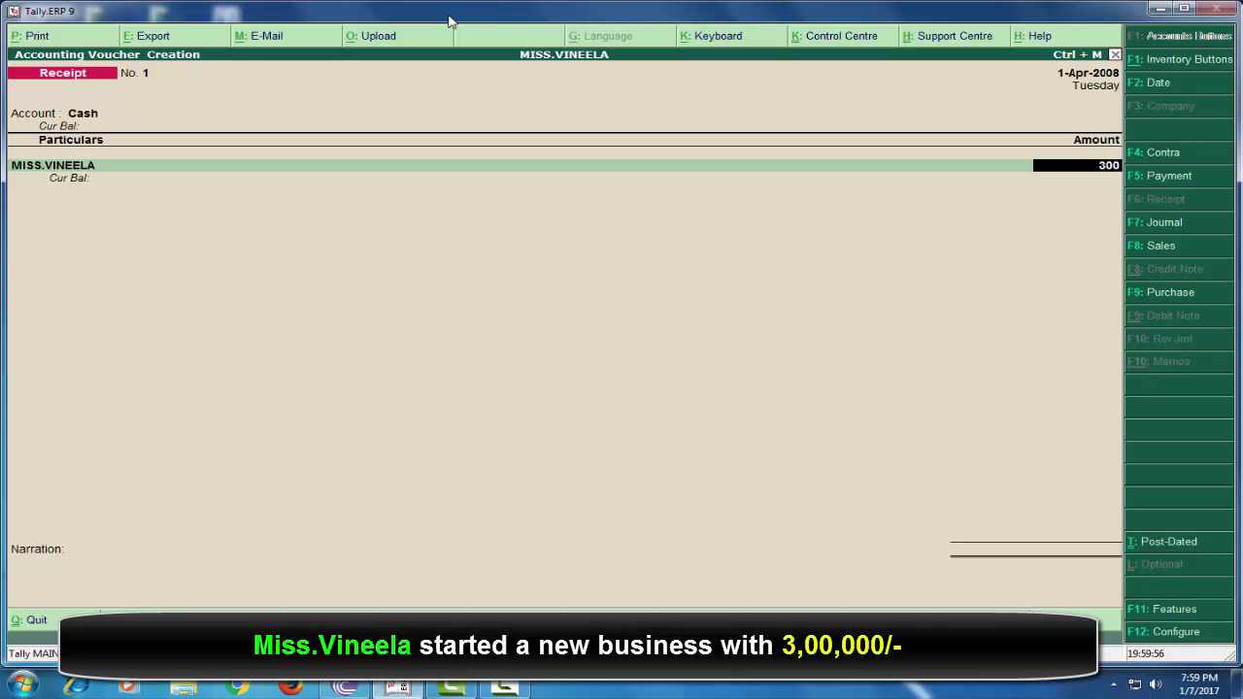
pyautogui.press('Return')
pyautogui.press('Return')
pyautogui.press('Return')
pyautogui.press('Return')
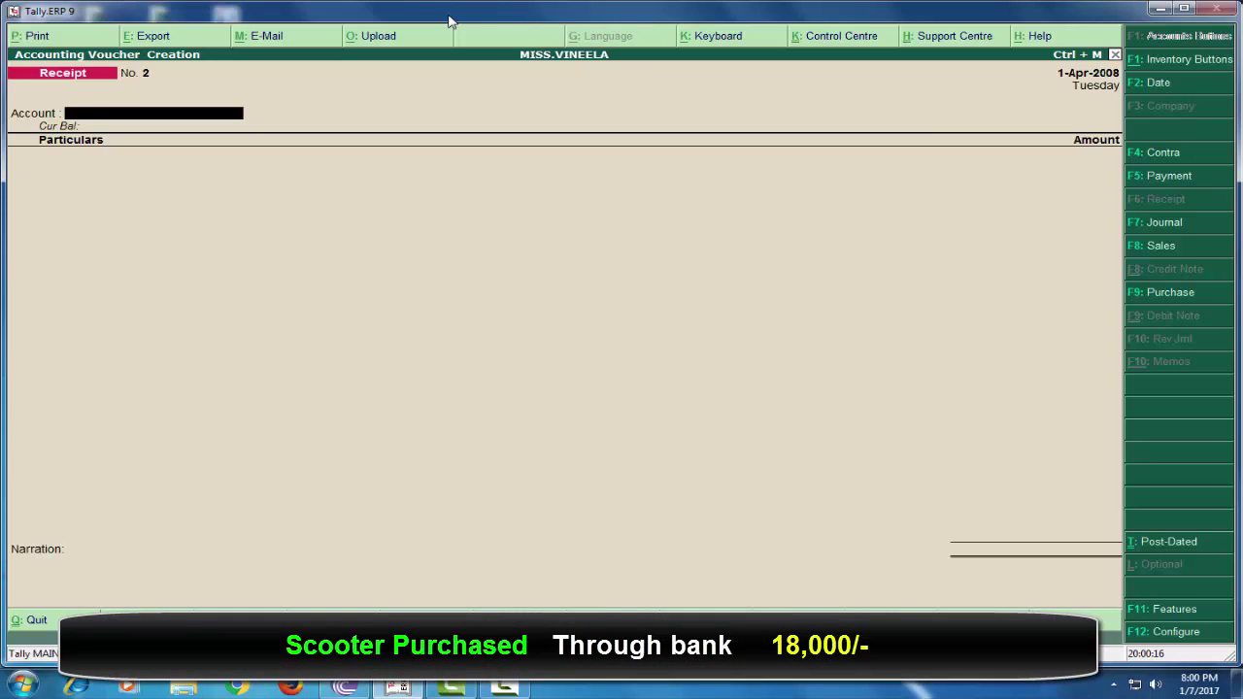
# Step: Record a Payment voucher of 18,000 from SBI for SCOOTER, without a narration, and save it
pyautogui.press('F5')
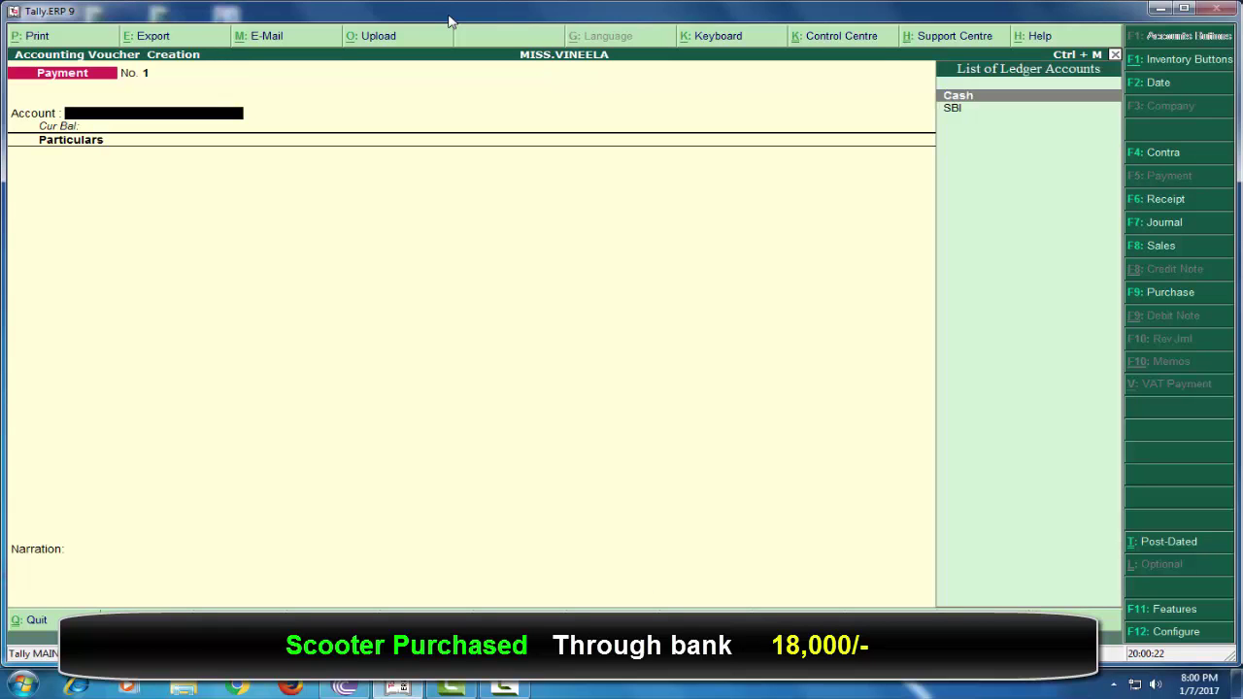
pyautogui.press('Down')
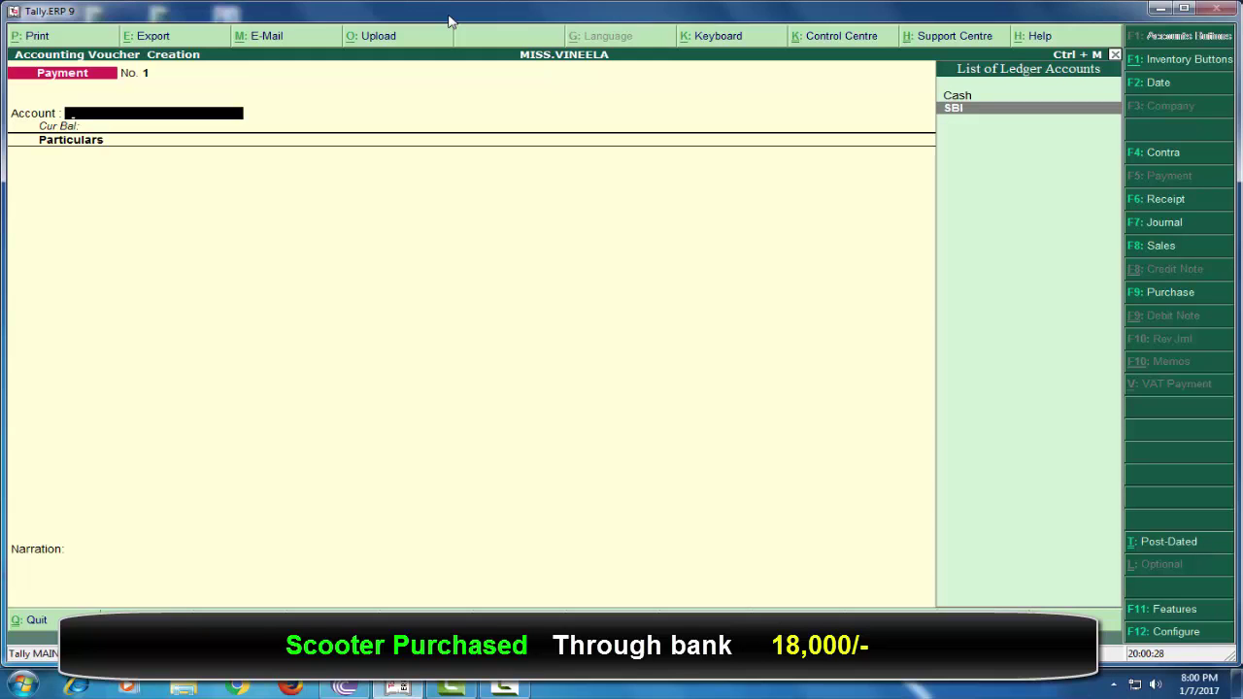
pyautogui.press('Return')
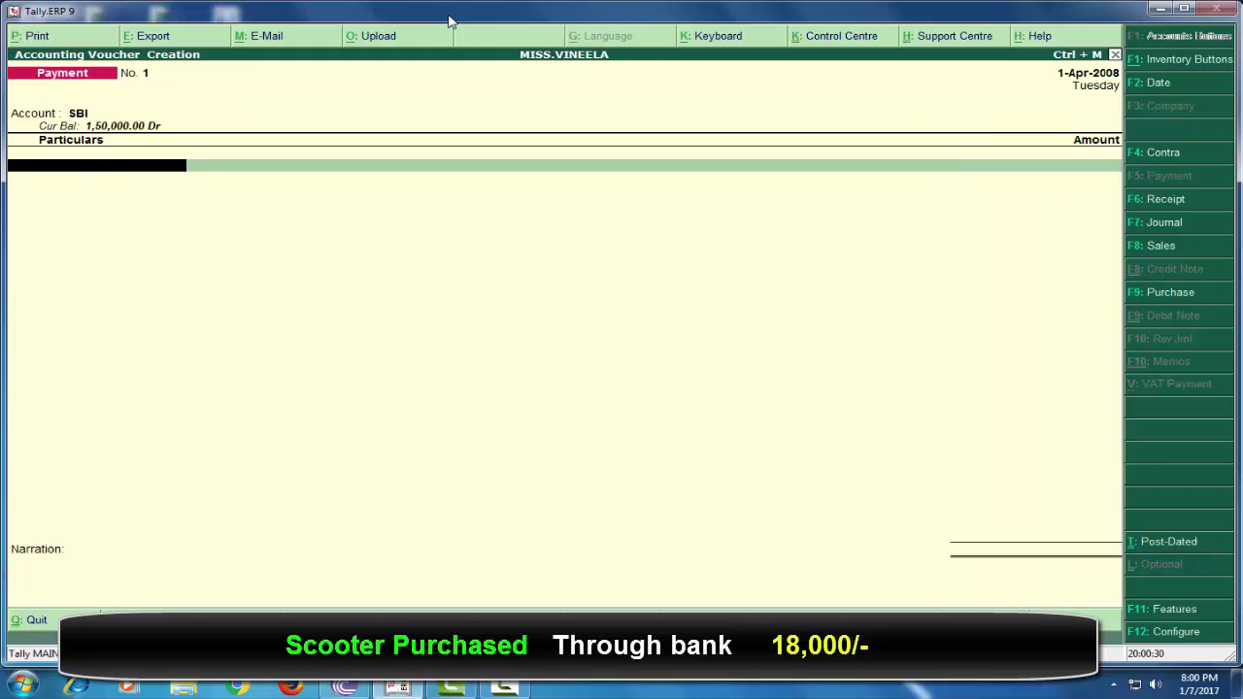
pyautogui.write('sc')
pyautogui.press('Return')
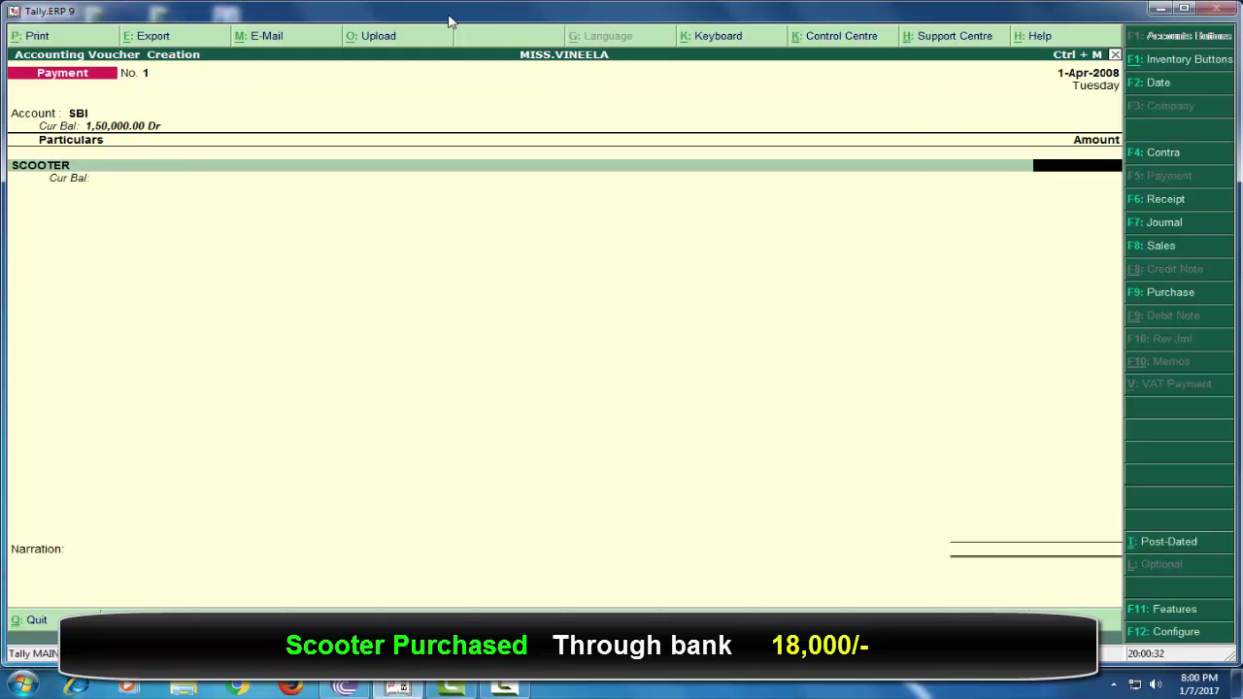
pyautogui.write('18000')
pyautogui.press('Return')
pyautogui.press('Return')
pyautogui.press('Return')
pyautogui.press('Return')
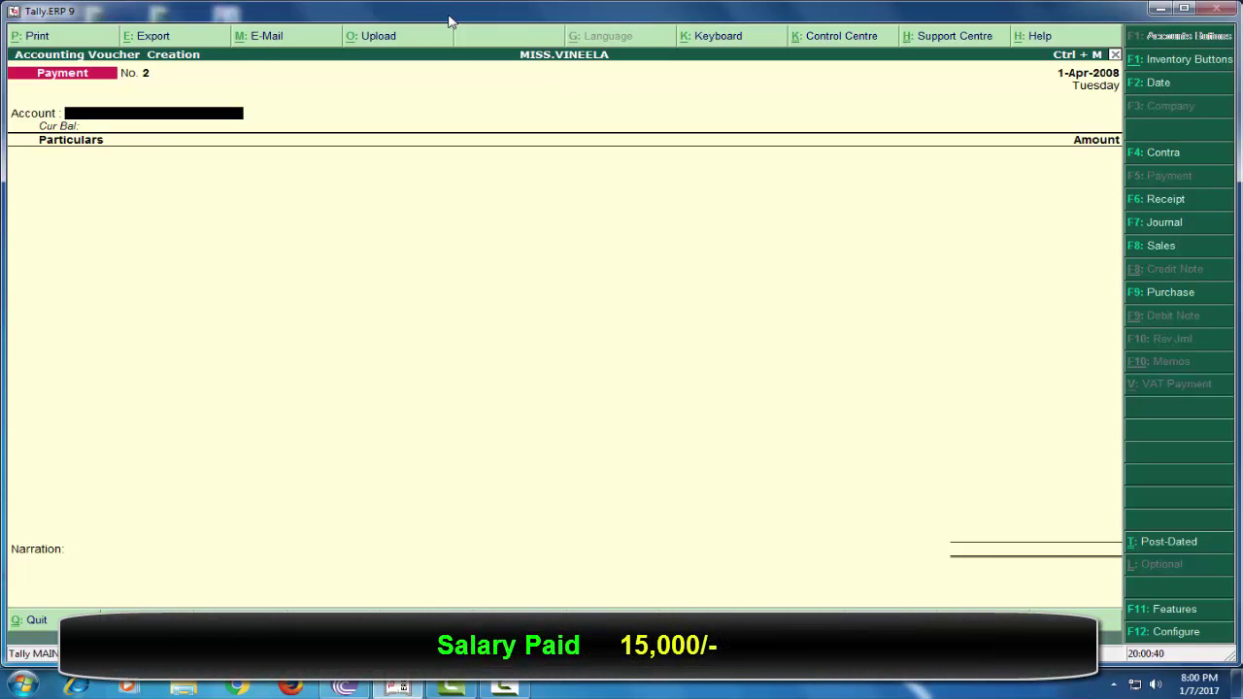
# Step: Record a Payment voucher of 15,000 from Cash for SALARY PAID, without a narration, and save it
pyautogui.write('c')
pyautogui.press('Return')
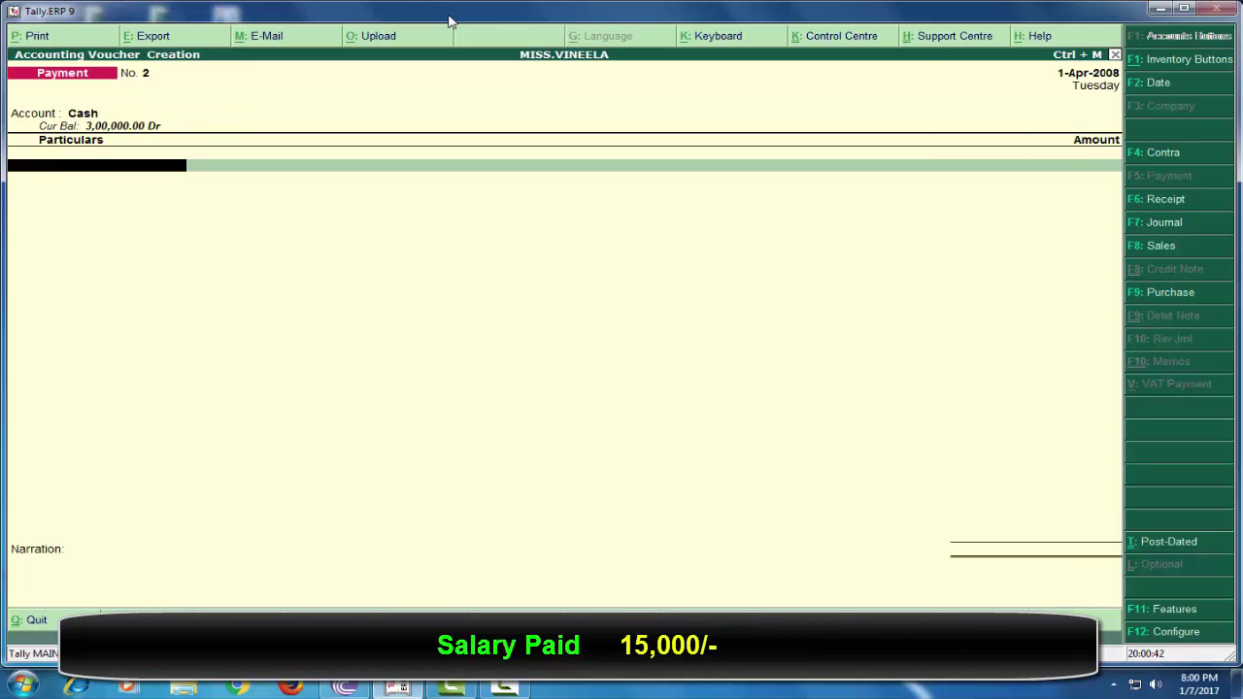
pyautogui.write('s')
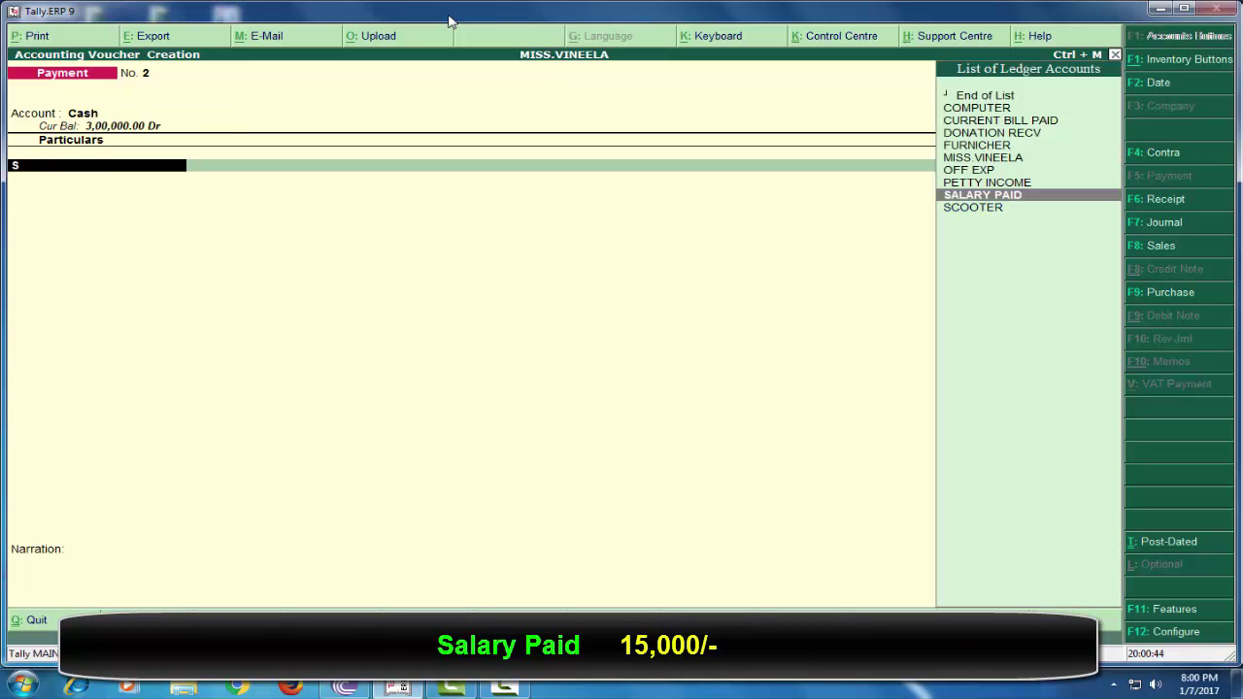
pyautogui.press('Return')
pyautogui.write('1')
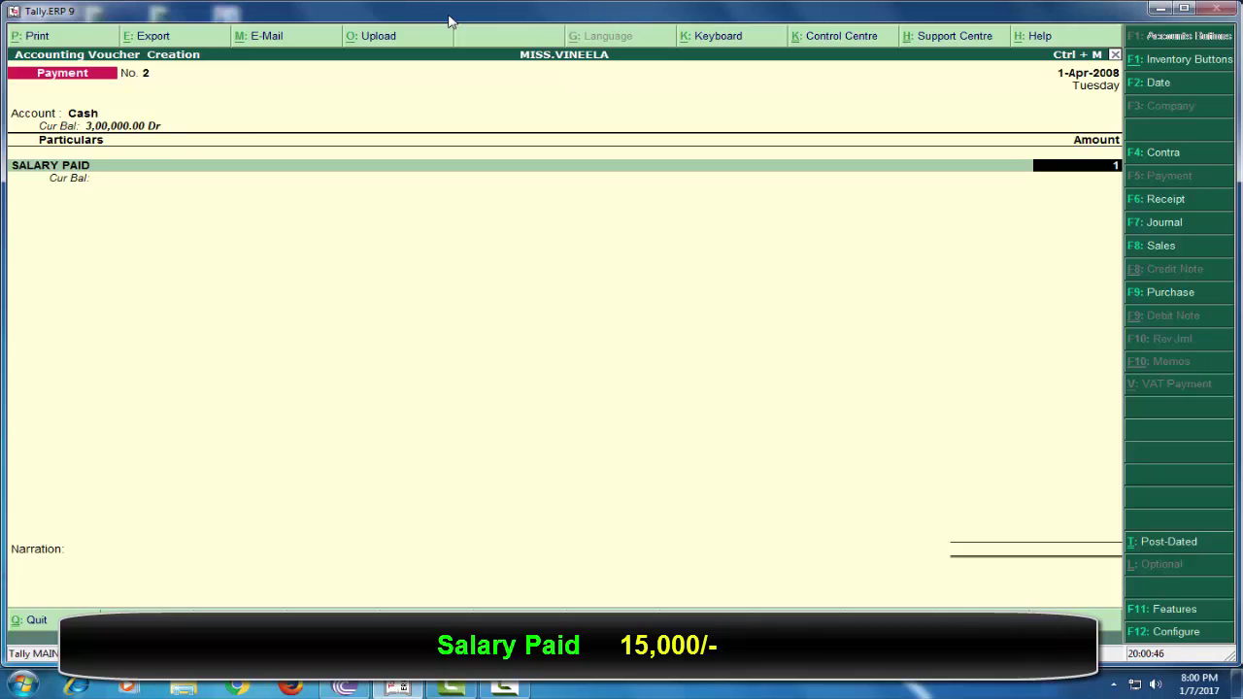
pyautogui.write('5,000')
pyautogui.press('Return')
pyautogui.press('Return')
pyautogui.press('Return')
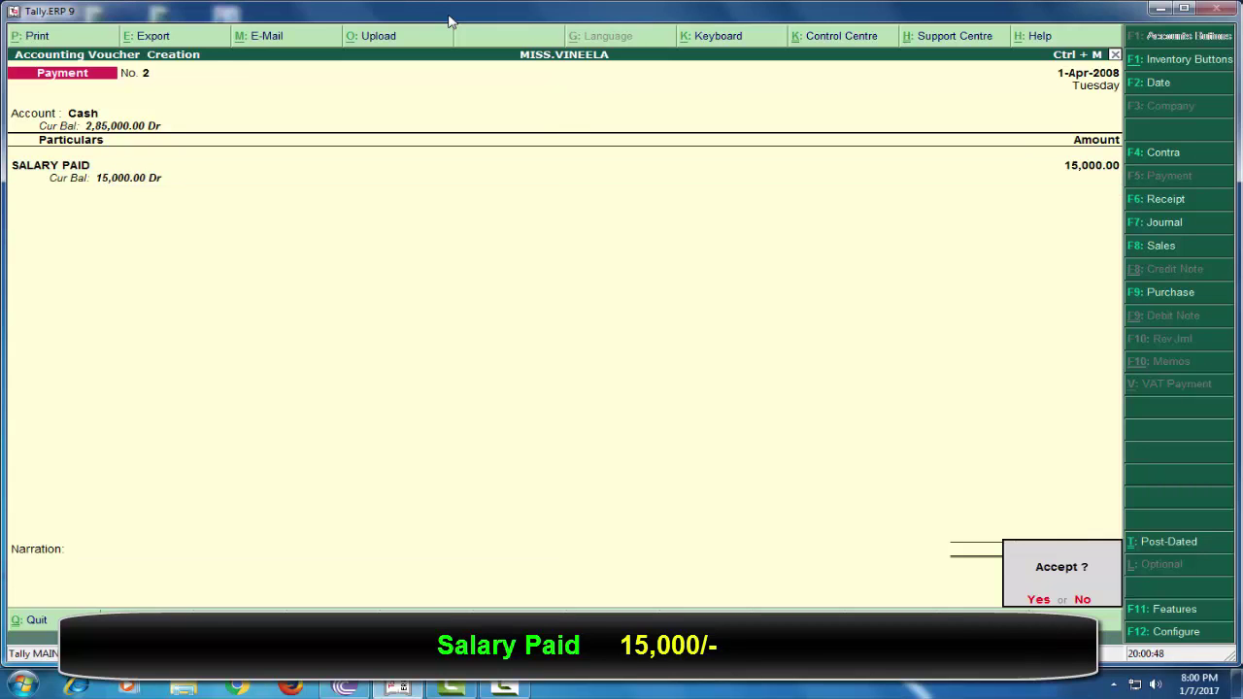
pyautogui.press('Return')
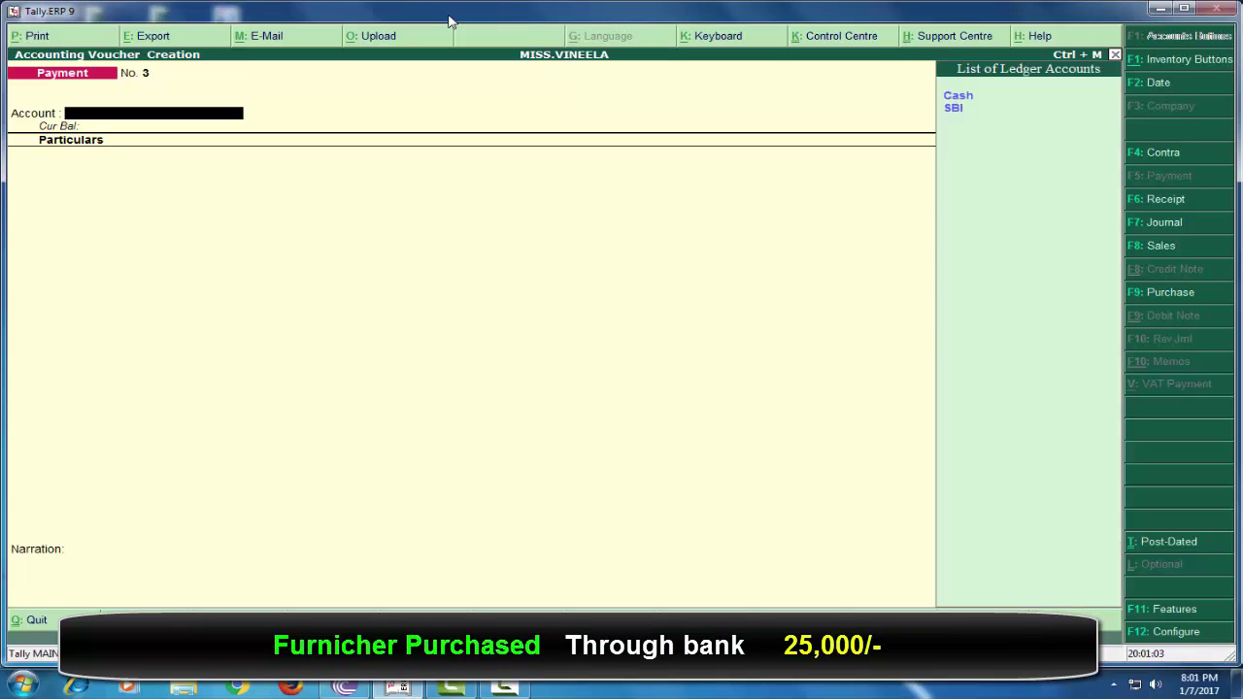
# Step: Record a Payment voucher of 25,000 from SBI for FURNICHER, without a narration or cheque number, and save it
pyautogui.press('Down')
pyautogui.press('Return')
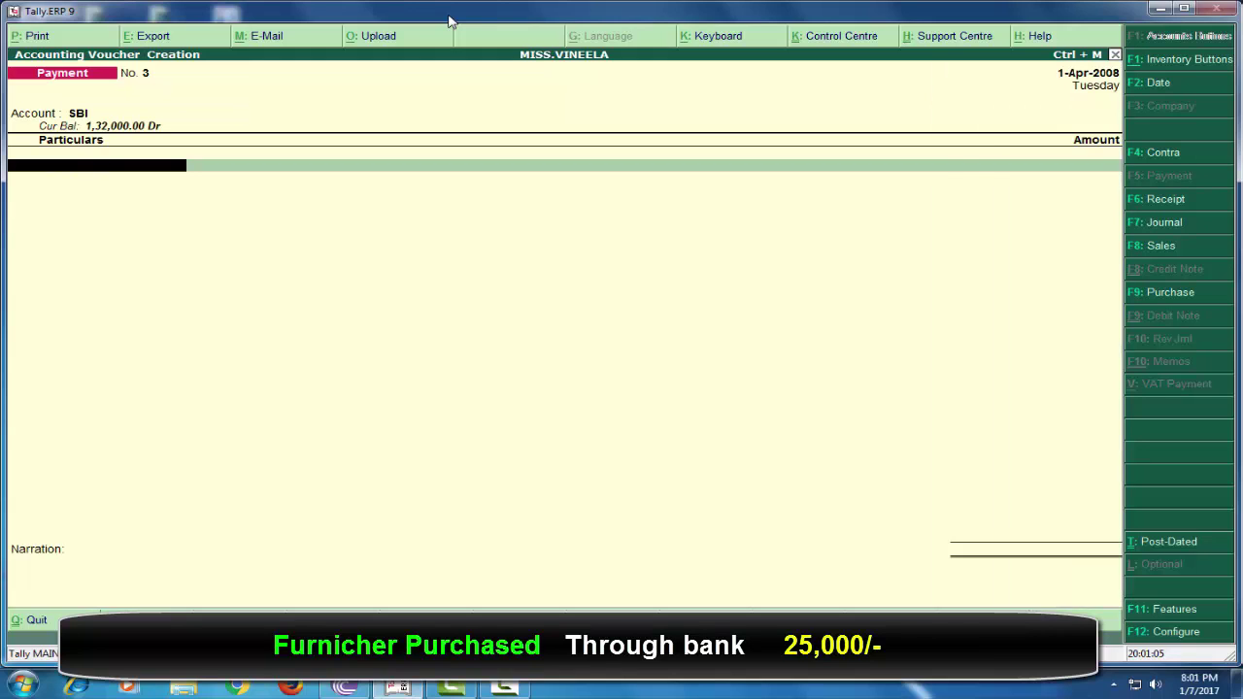
pyautogui.write('F')
pyautogui.press('Return')
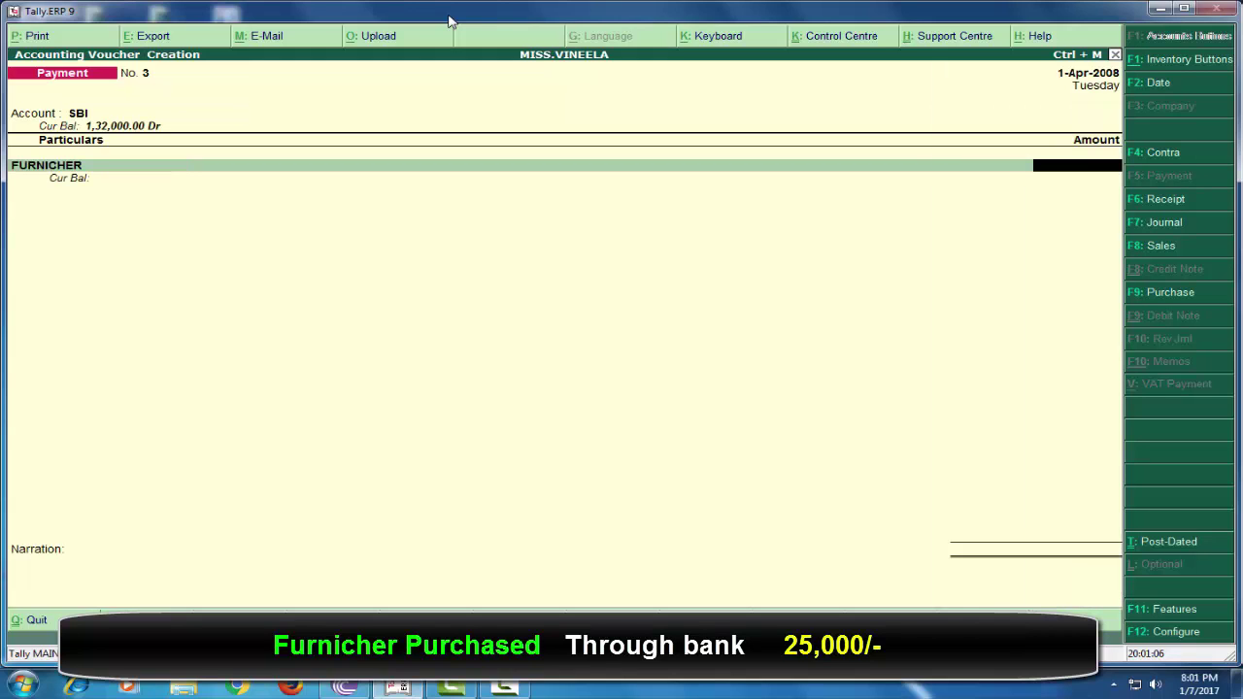
pyautogui.write('25')
pyautogui.write('0000')
pyautogui.press('Return')
pyautogui.press('Return')
pyautogui.press('Return')
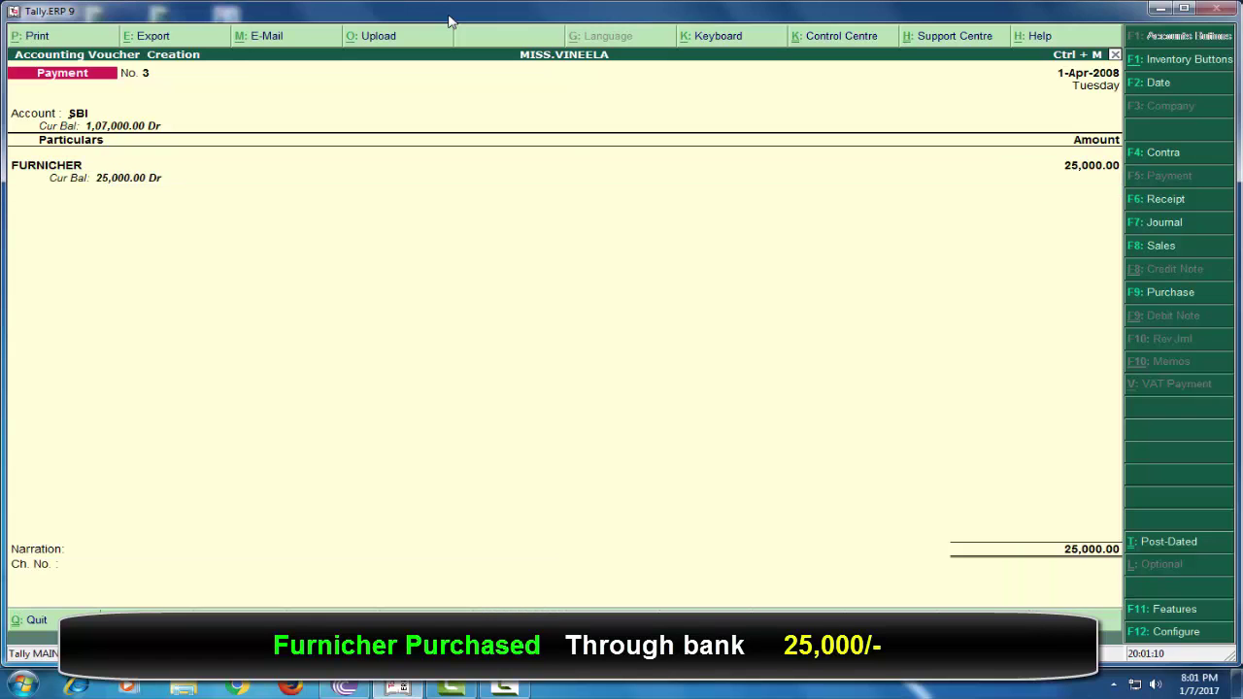
pyautogui.press('Return')
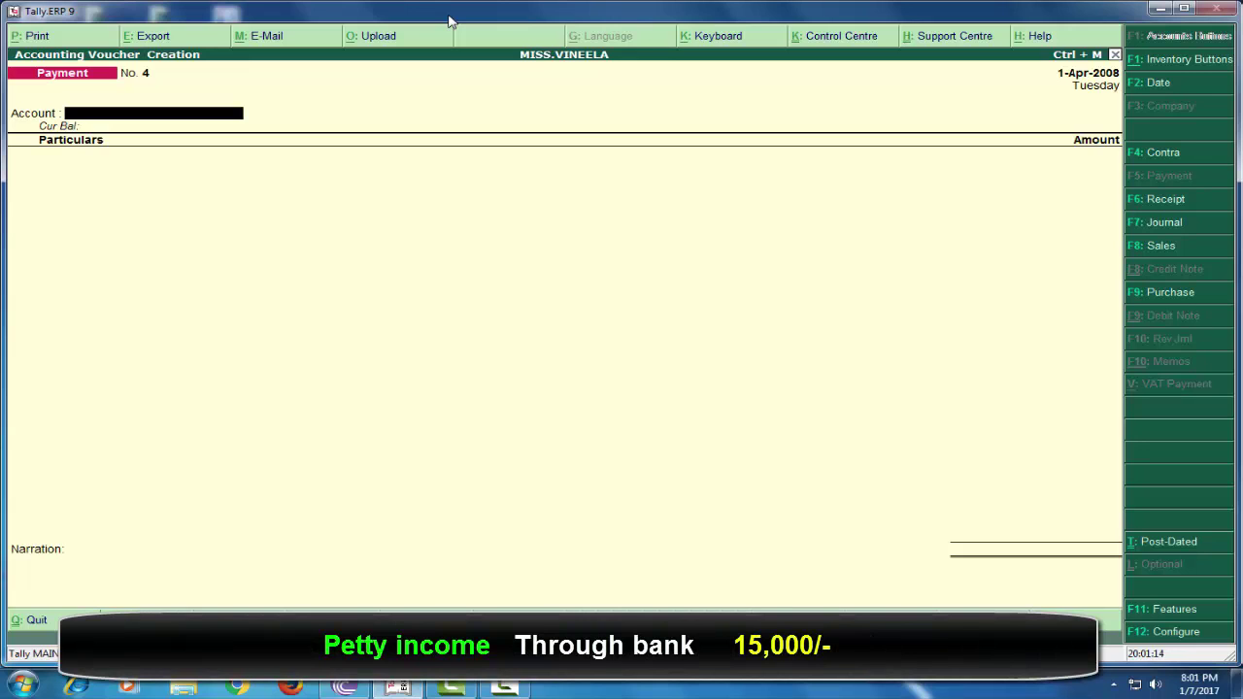
# Step: Switch to a Receipt voucher, record 15,000 into SBI from PETTY INCOME without a narration, and save it
pyautogui.press('F6')
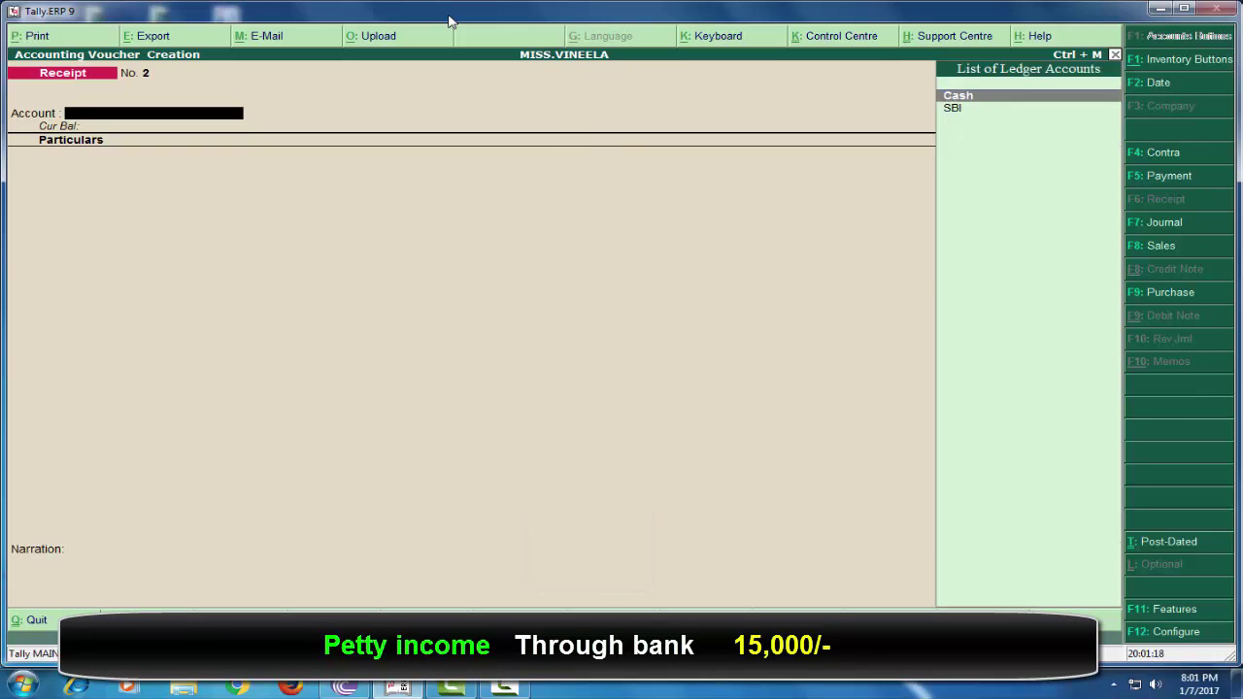
pyautogui.press('Down')
pyautogui.press('Return')
pyautogui.write('p')
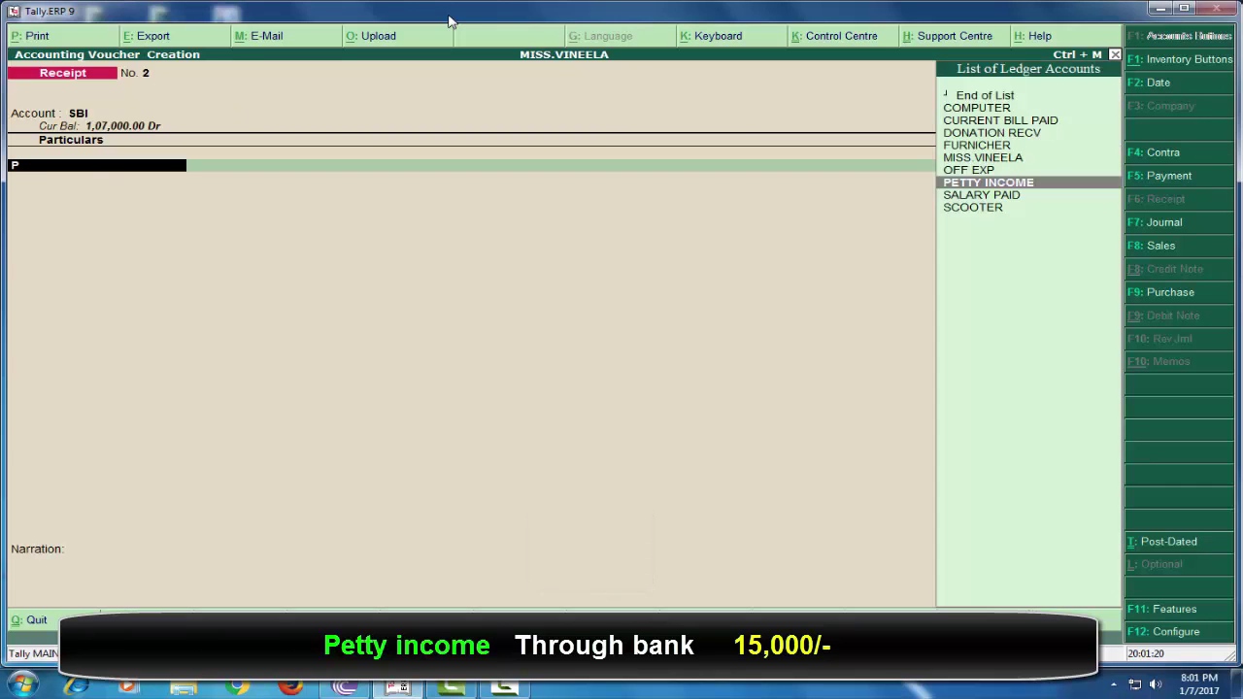
pyautogui.press('Return')
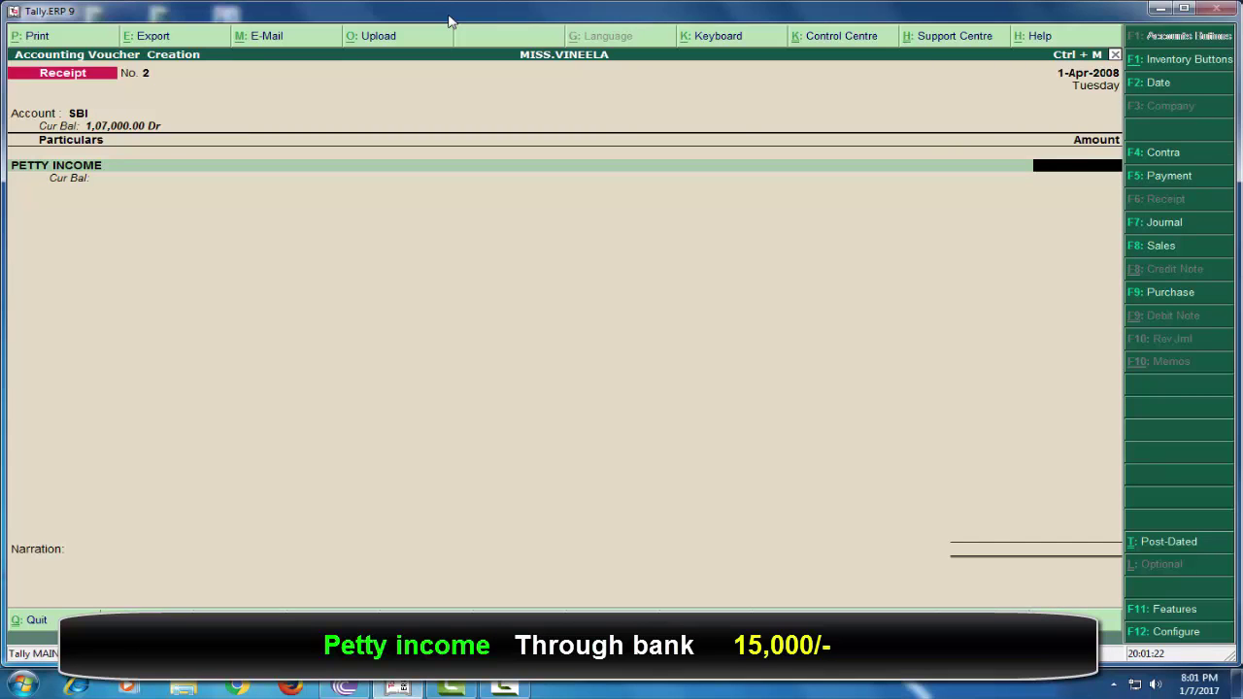
pyautogui.write('15000')
pyautogui.press('Return')
pyautogui.press('Return')
pyautogui.press('Return')
pyautogui.press('Return')
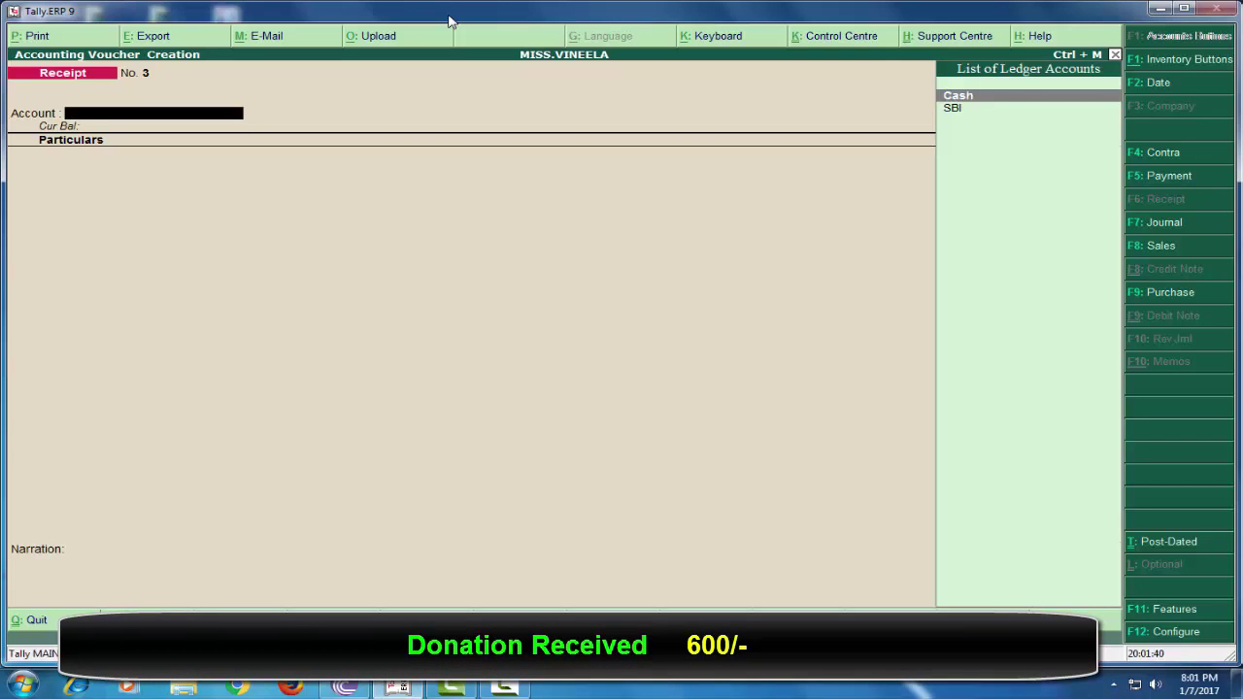
# Step: Record a Receipt voucher of 600 into Cash from DONATION RECV, without a narration, and save it
pyautogui.press('Return')
pyautogui.write('d')
pyautogui.press('Return')
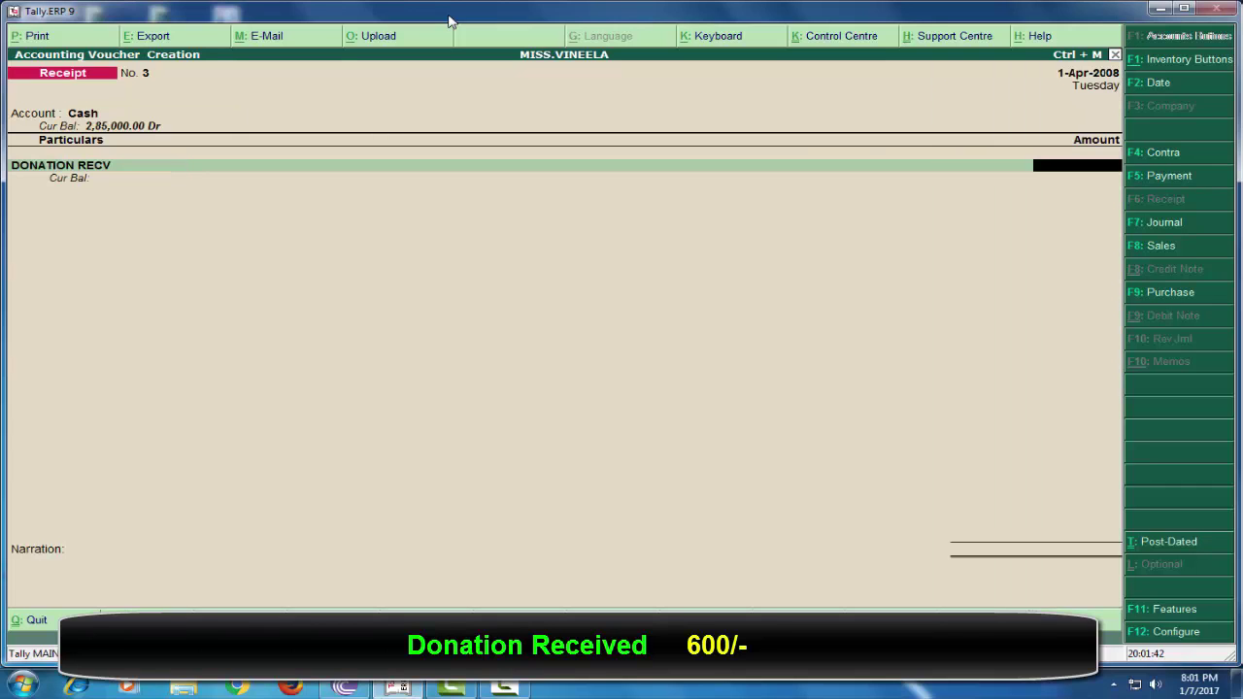
pyautogui.write('600')
pyautogui.press('Return')
pyautogui.press('Return')
pyautogui.press('Return')
pyautogui.press('Return')
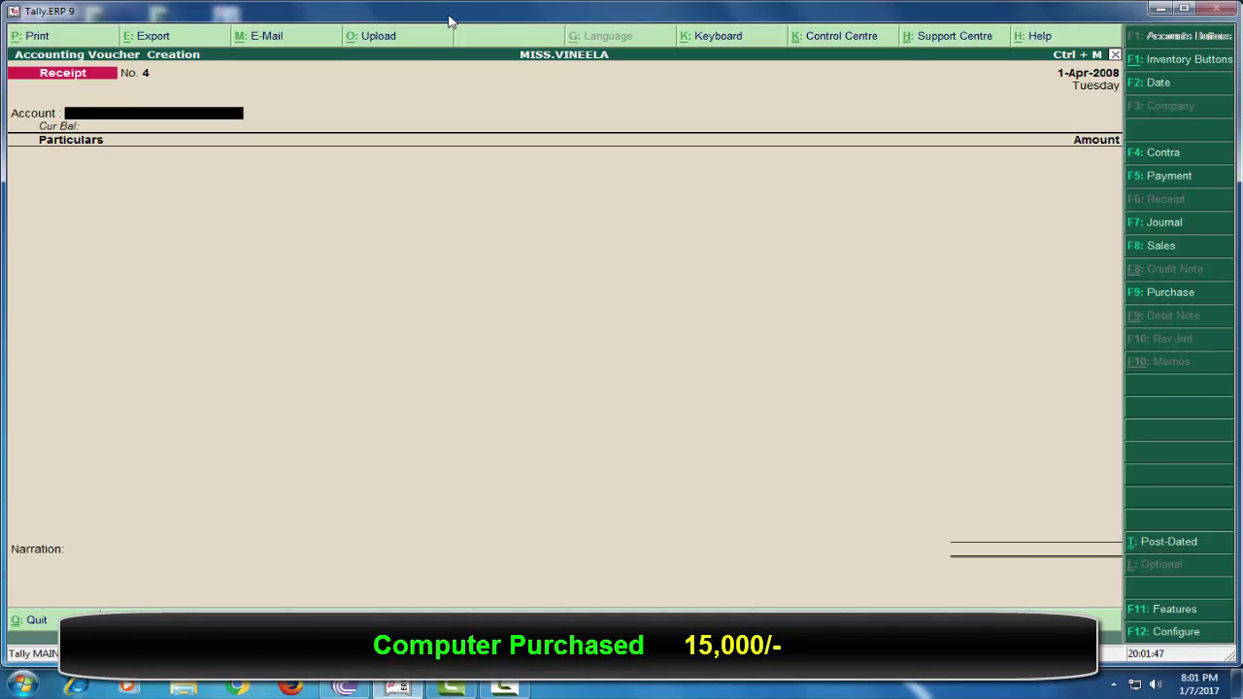
# Step: Switch to a Payment voucher, record 15,000 from Cash for COMPUTER without a narration, and save it
pyautogui.press('F5')
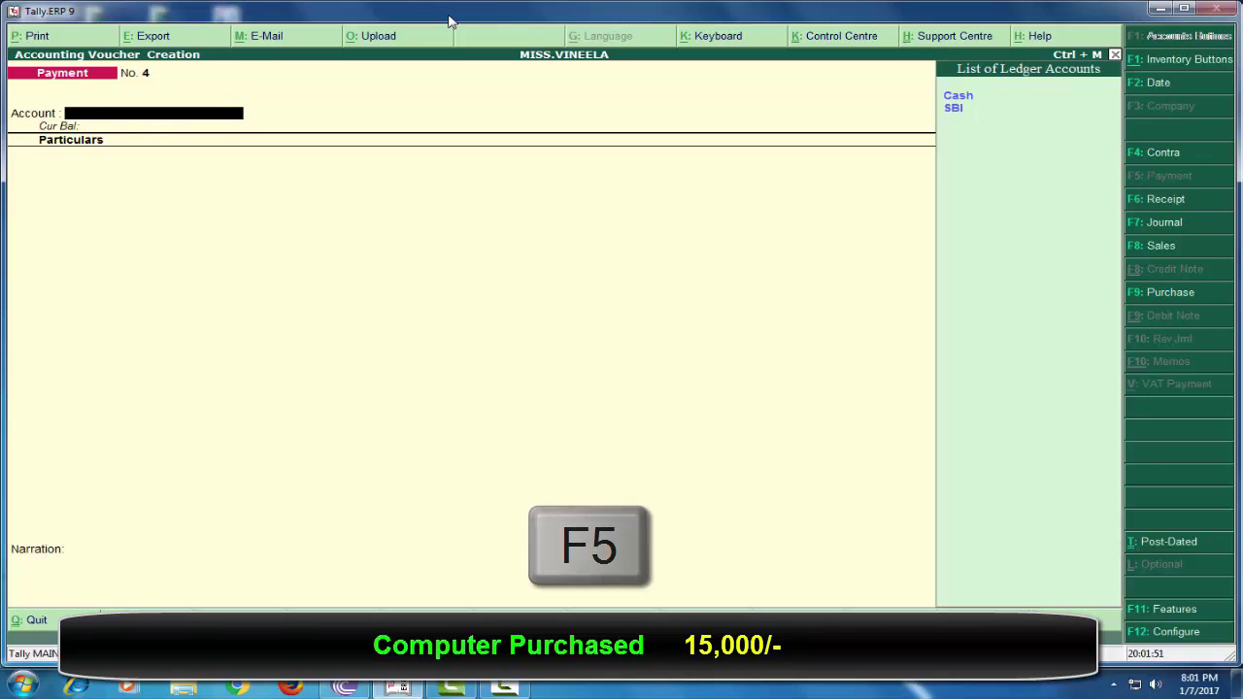
pyautogui.press('Return')
pyautogui.press('Down')
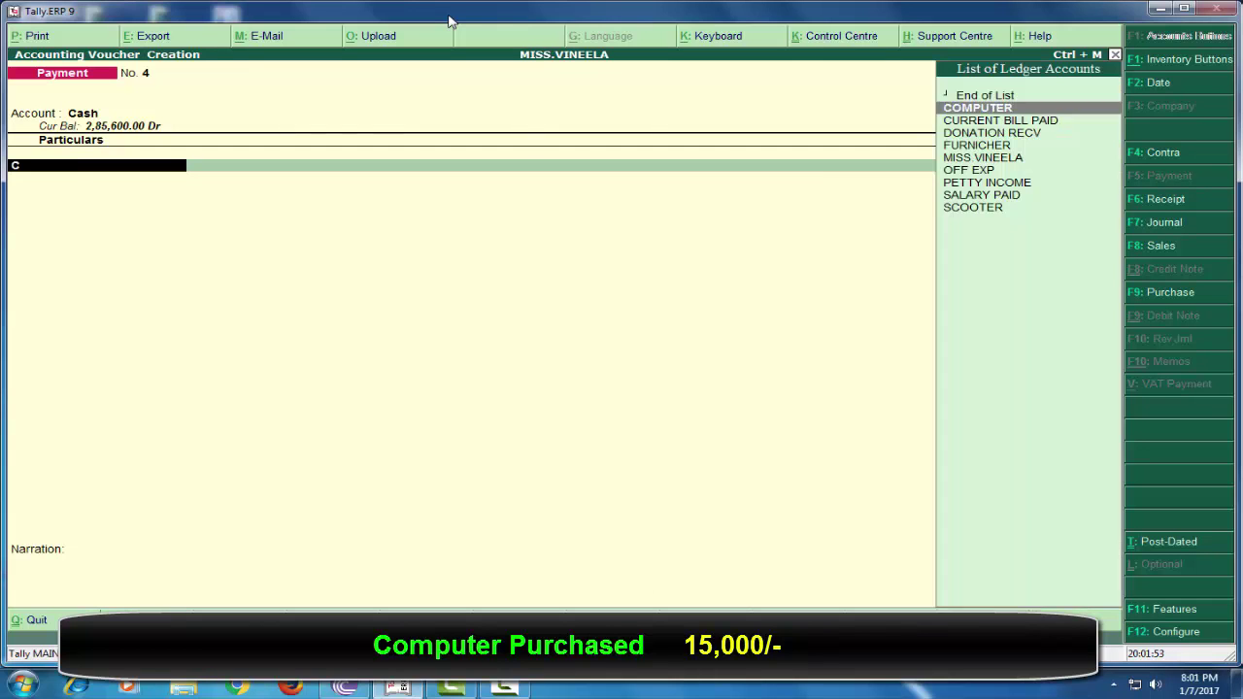
pyautogui.press('Return')
pyautogui.write('15000')
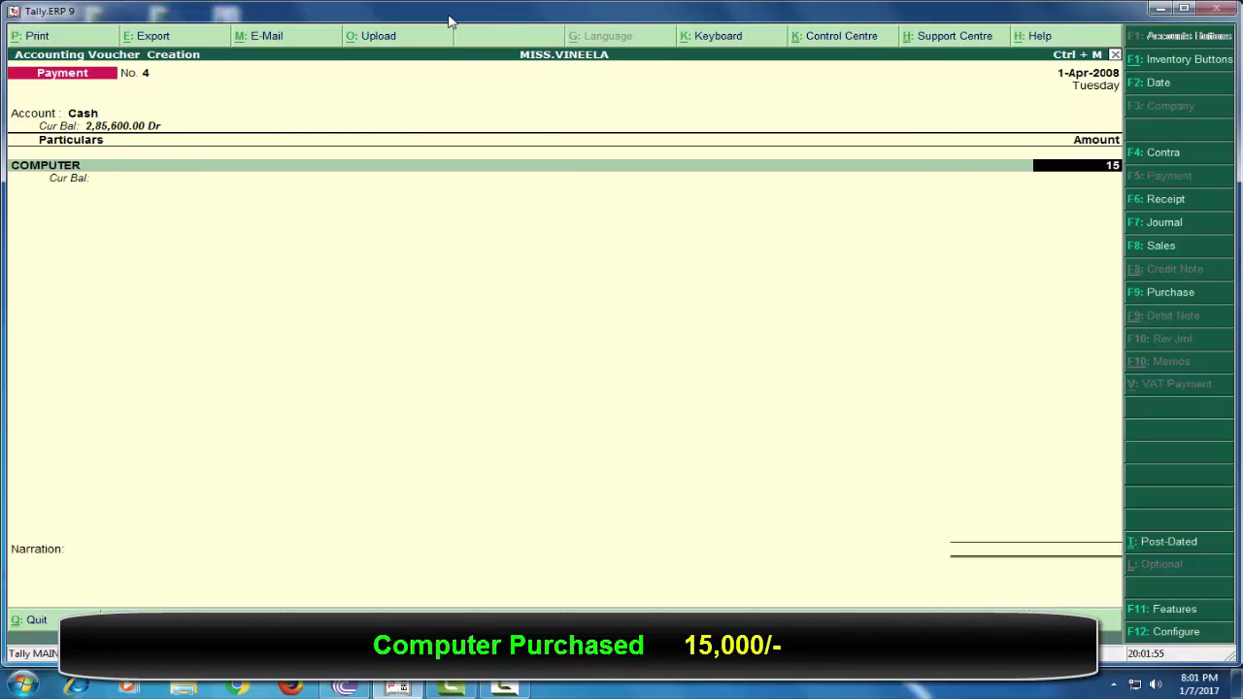
pyautogui.press('Return')
pyautogui.press('Return')
pyautogui.press('Return')
pyautogui.press('Return')
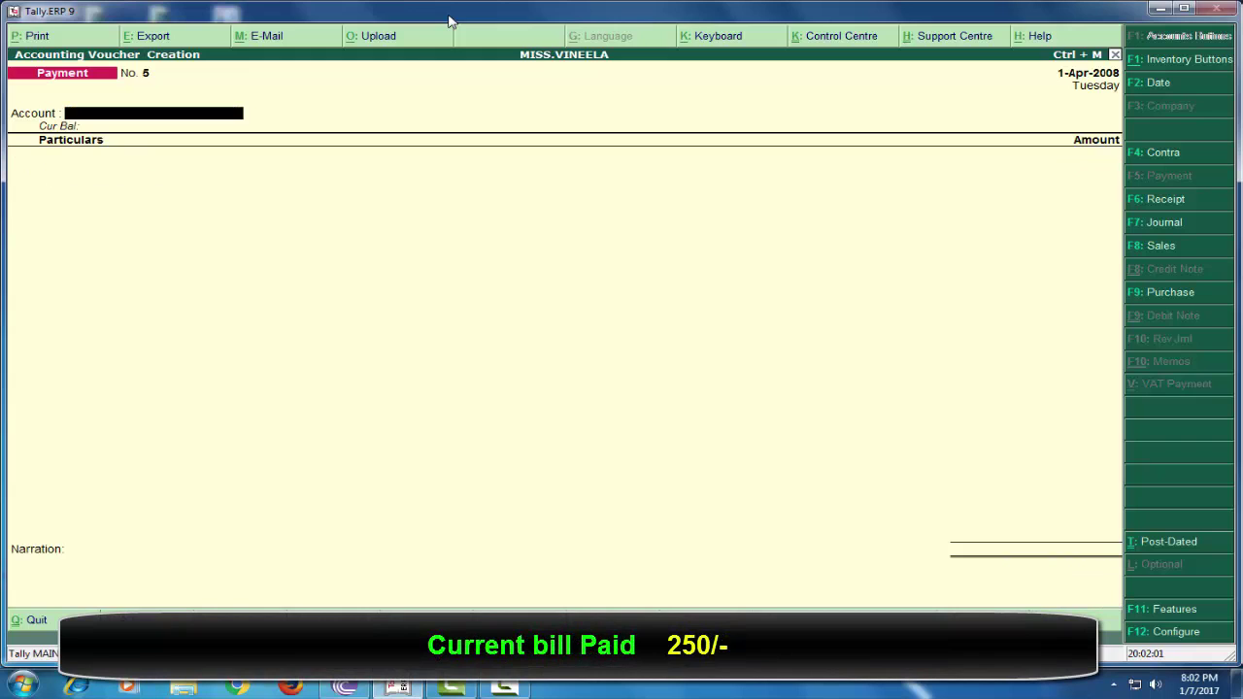
# Step: Record a Payment voucher of 250 from Cash for CURRENT BILL PAID and save it
pyautogui.click(449, 19)
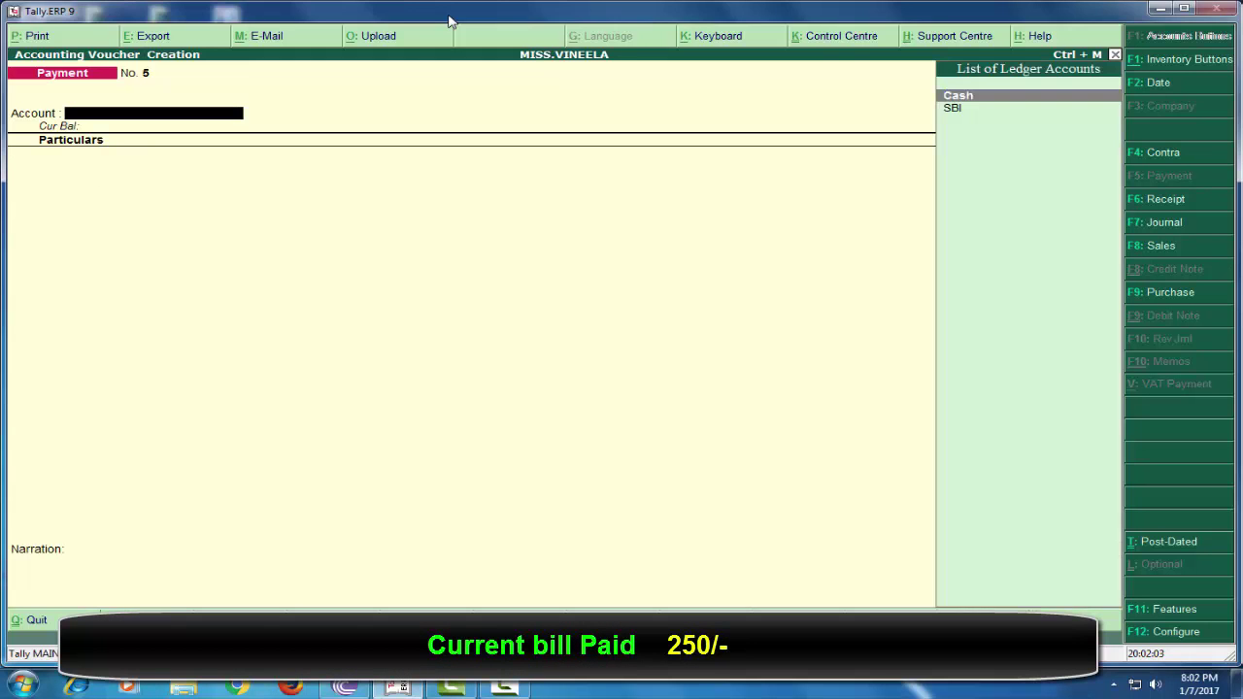
pyautogui.press('Return')
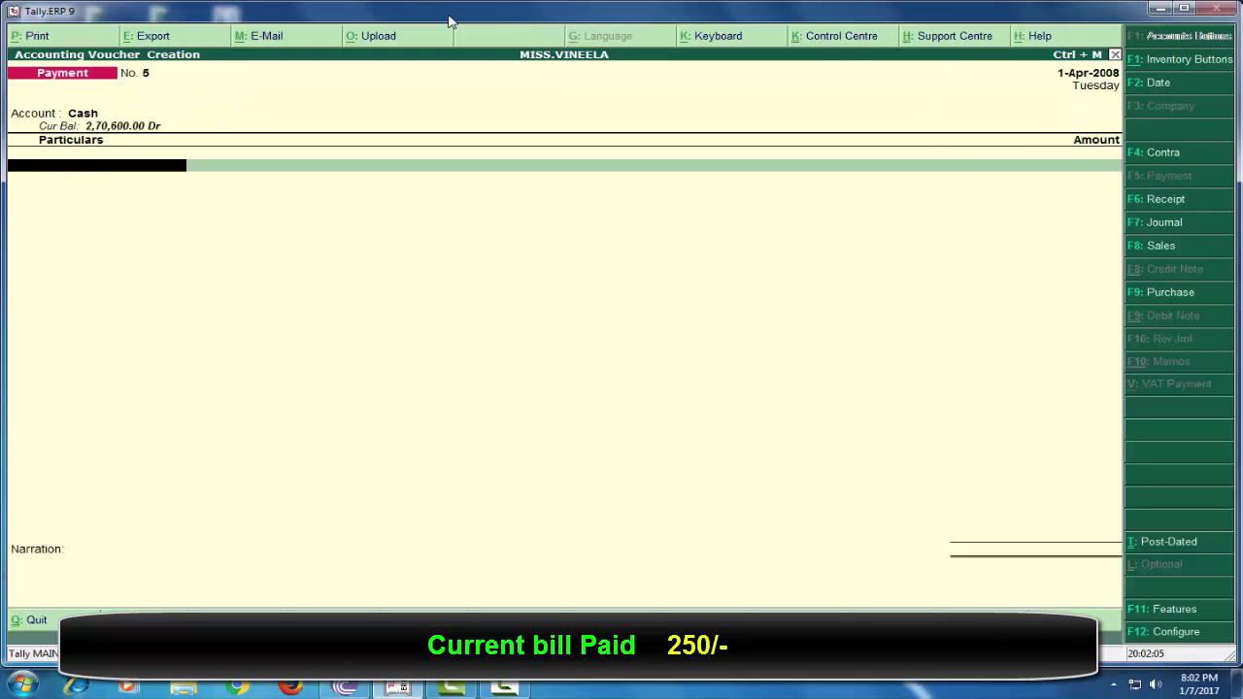
pyautogui.write('cu')
pyautogui.press('Return')
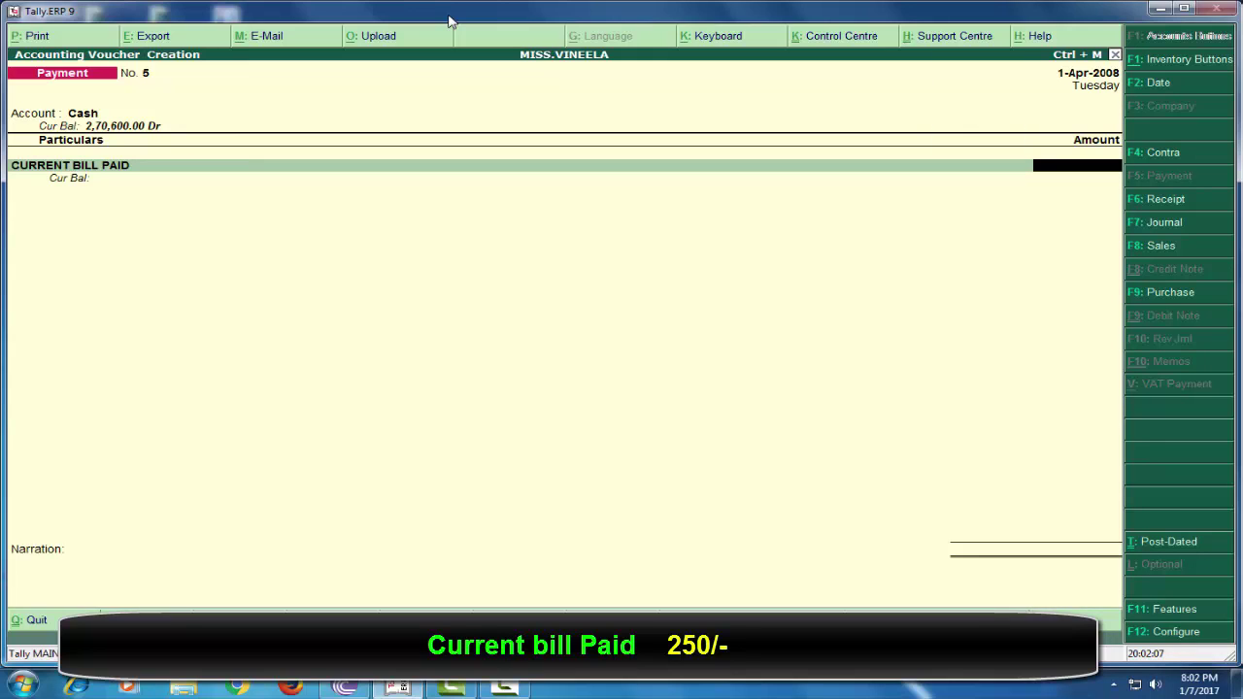
pyautogui.write('250')
pyautogui.press('Return')
pyautogui.hotkey('ctrl', 'a')
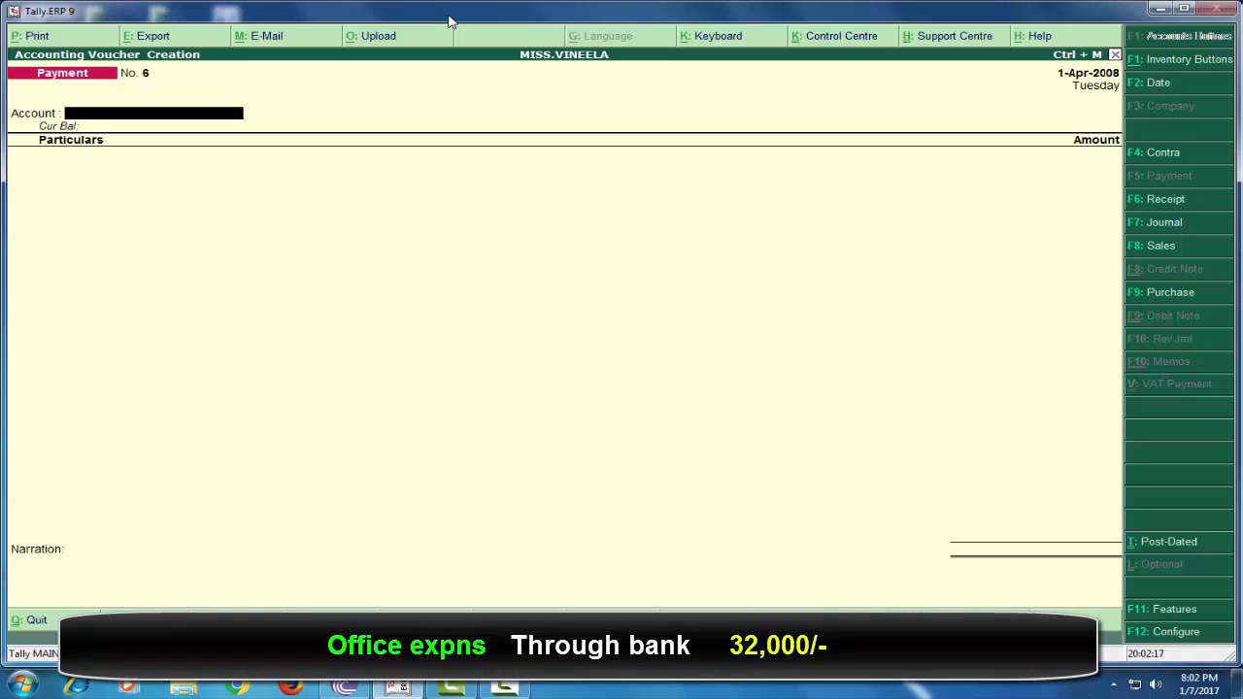
# Step: Record a Payment voucher of 32,000 from SBI for OFF EXP, without a narration, and save it
pyautogui.press('Down')
pyautogui.press('Return')
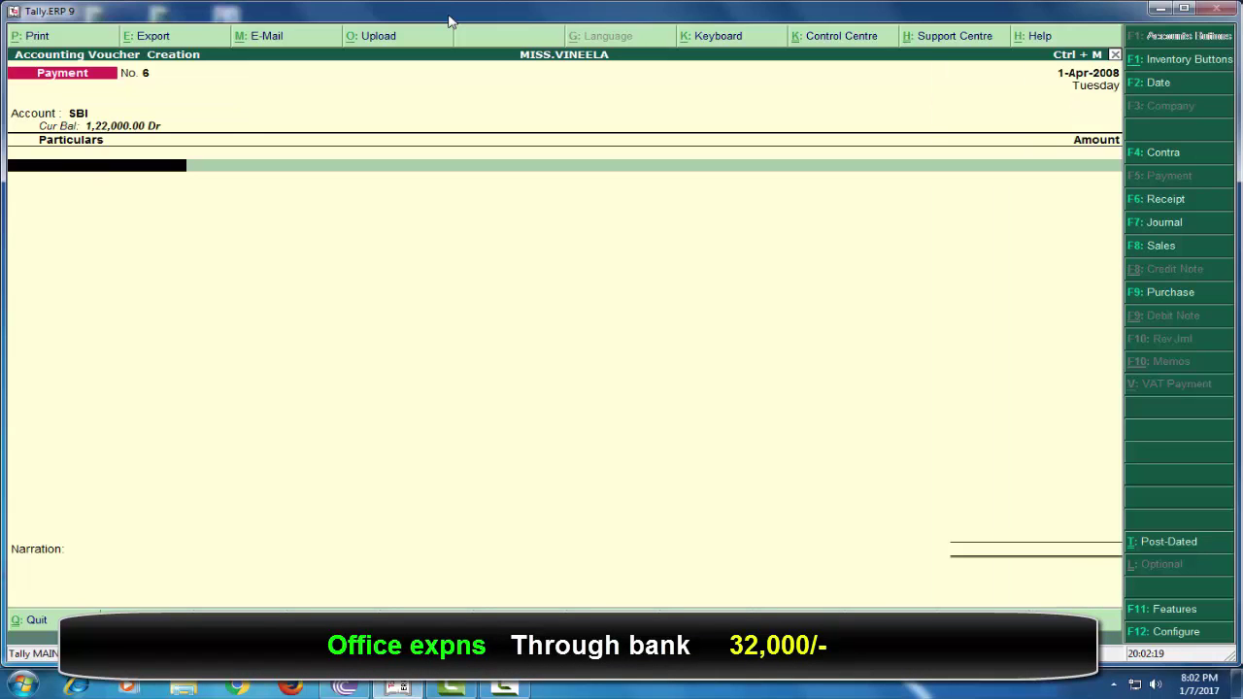
pyautogui.write('o')
pyautogui.press('Return')
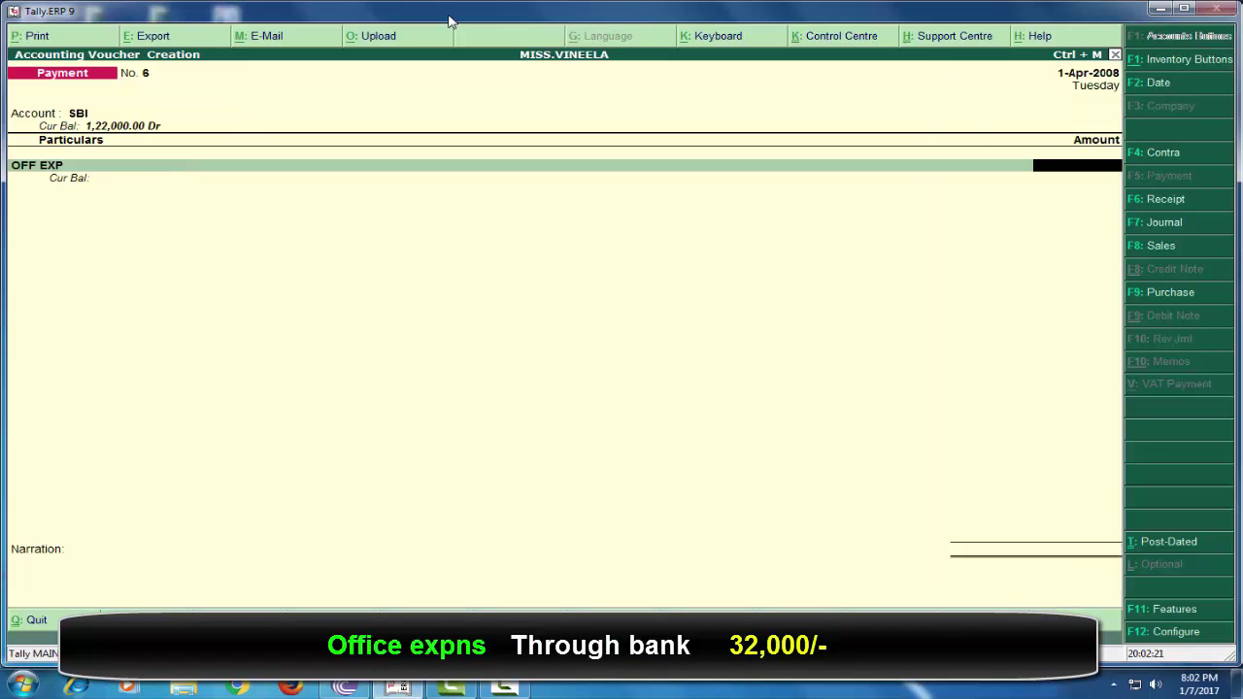
pyautogui.write('32000')
pyautogui.press('Return')
pyautogui.press('Return')
pyautogui.press('Return')
pyautogui.press('Return')
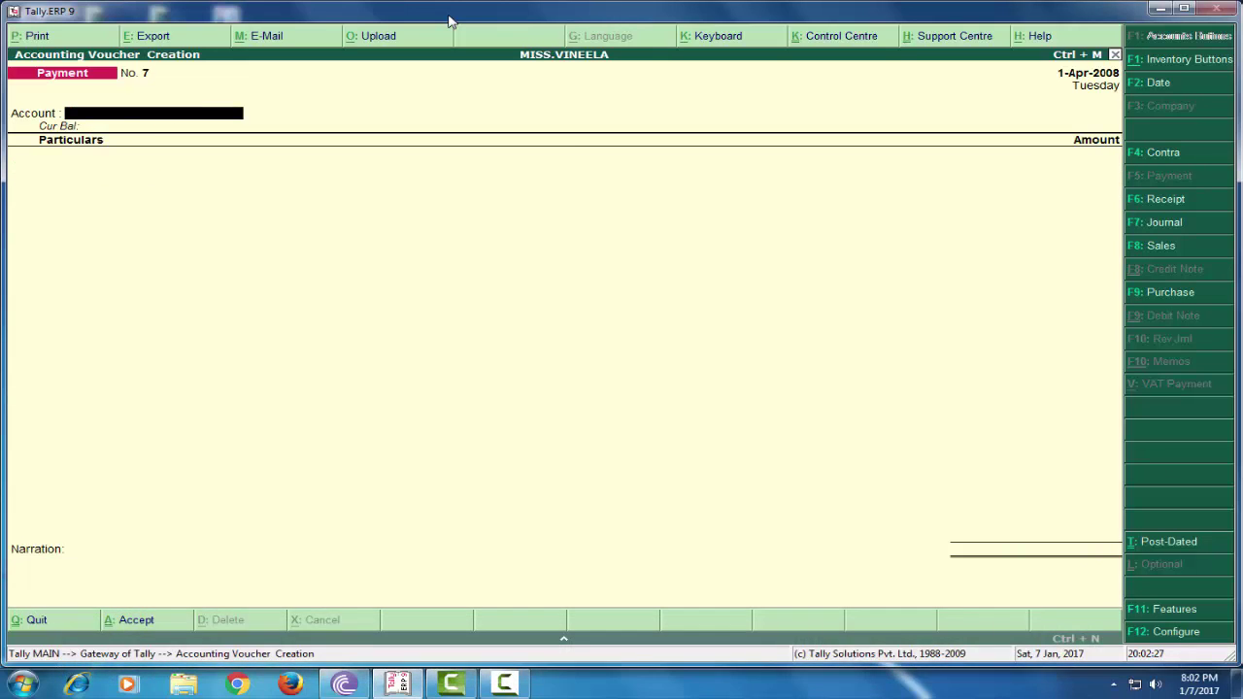
# Step: Leave voucher entry and open the company's Balance Sheet to examine its liabilities and assets
pyautogui.press('Escape')
pyautogui.press('y')
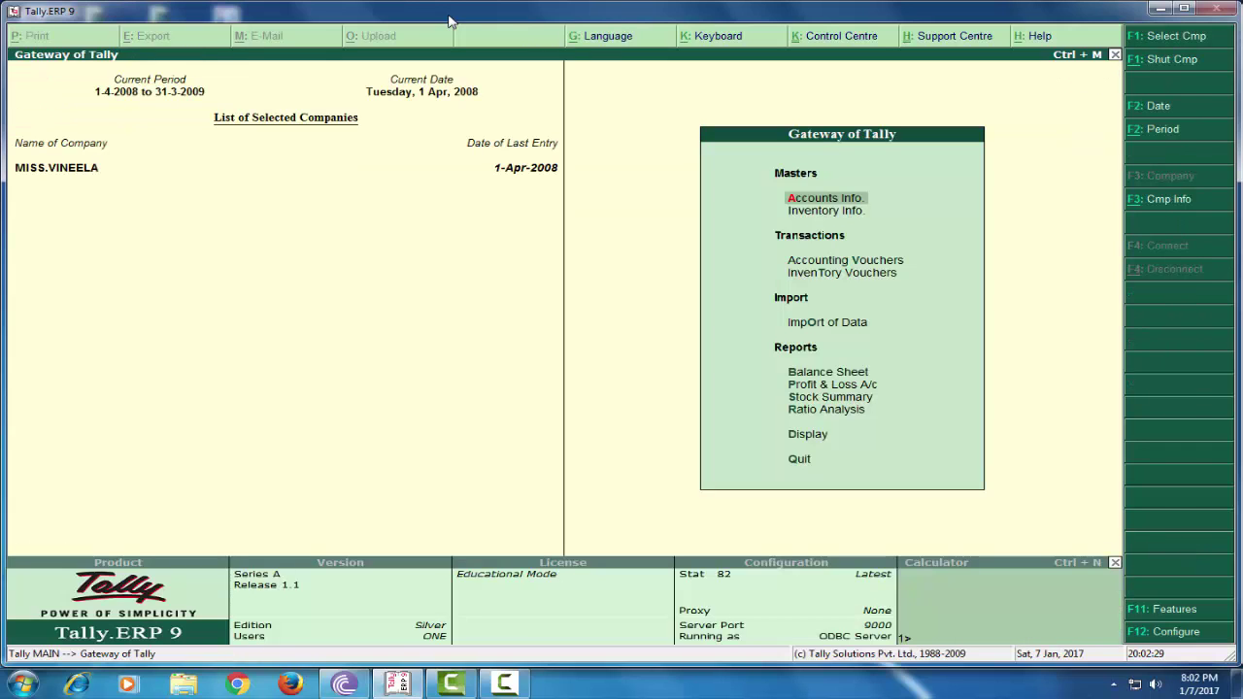
pyautogui.press('b')
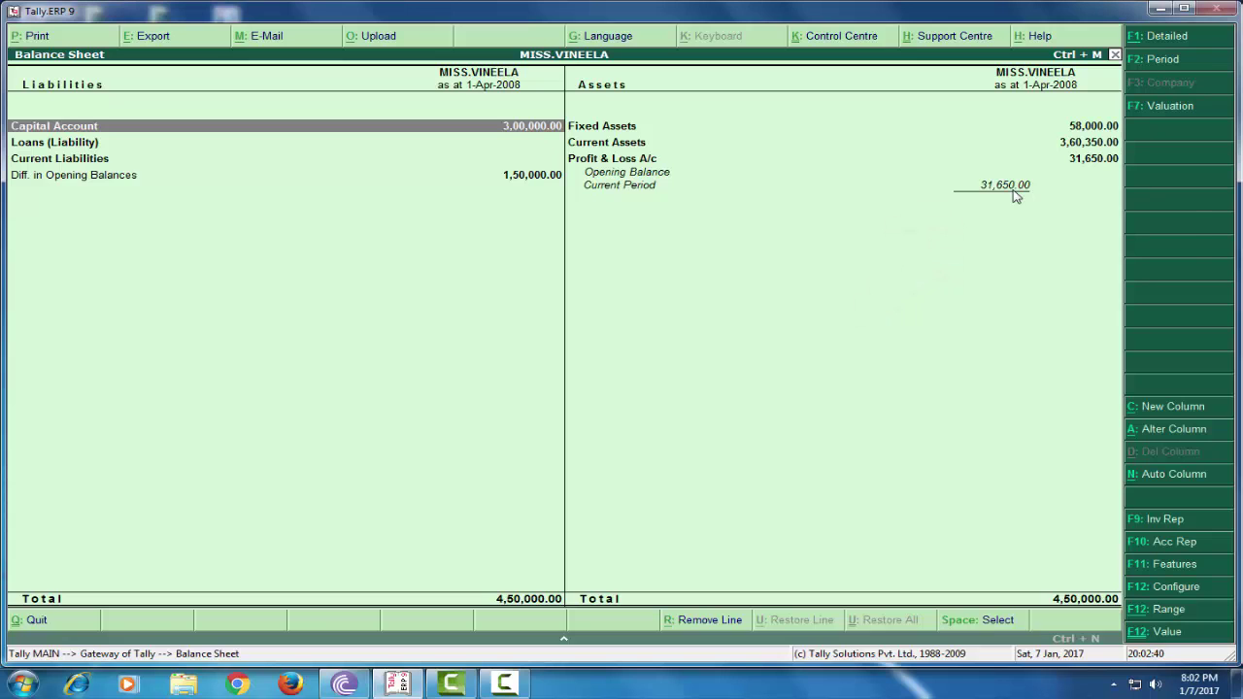
# Step: Close the Balance Sheet and open the Cash/Bank Books summary to examine the cash and bank balances
pyautogui.press('Escape')
pyautogui.press('Down')
pyautogui.press('Down')
pyautogui.press('Down')
pyautogui.press('Down')
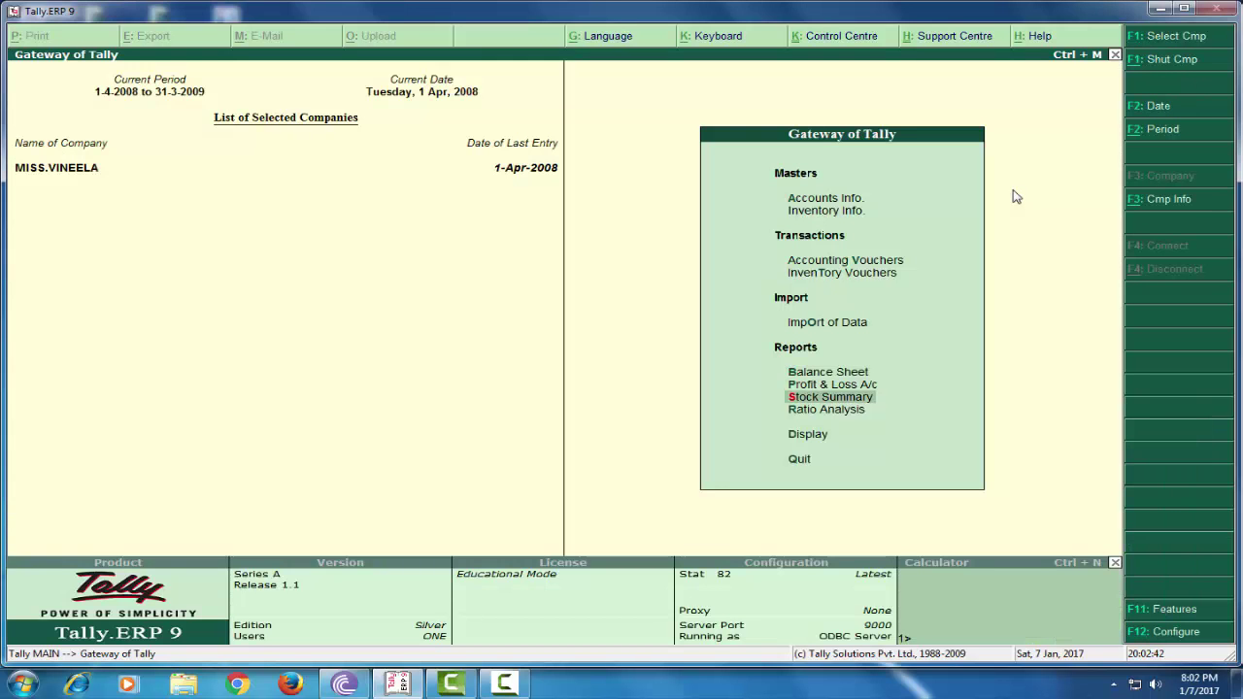
pyautogui.press('Return')
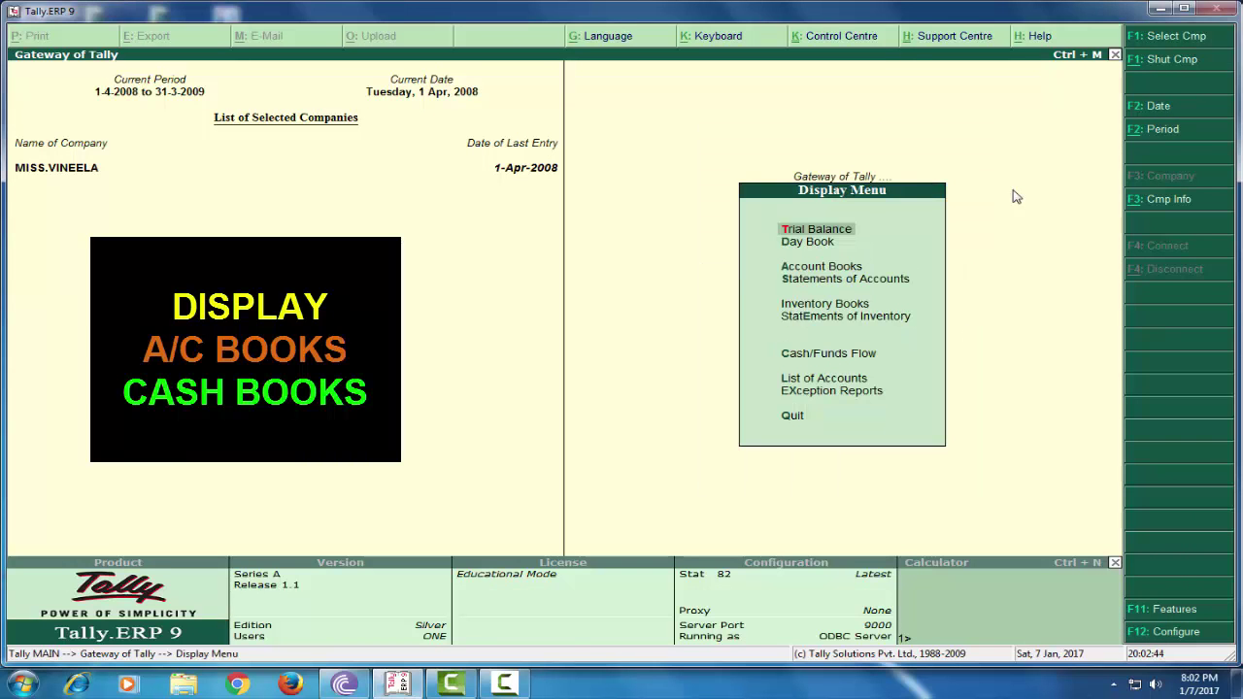
pyautogui.press('Down')
pyautogui.press('Down')
pyautogui.press('Return')
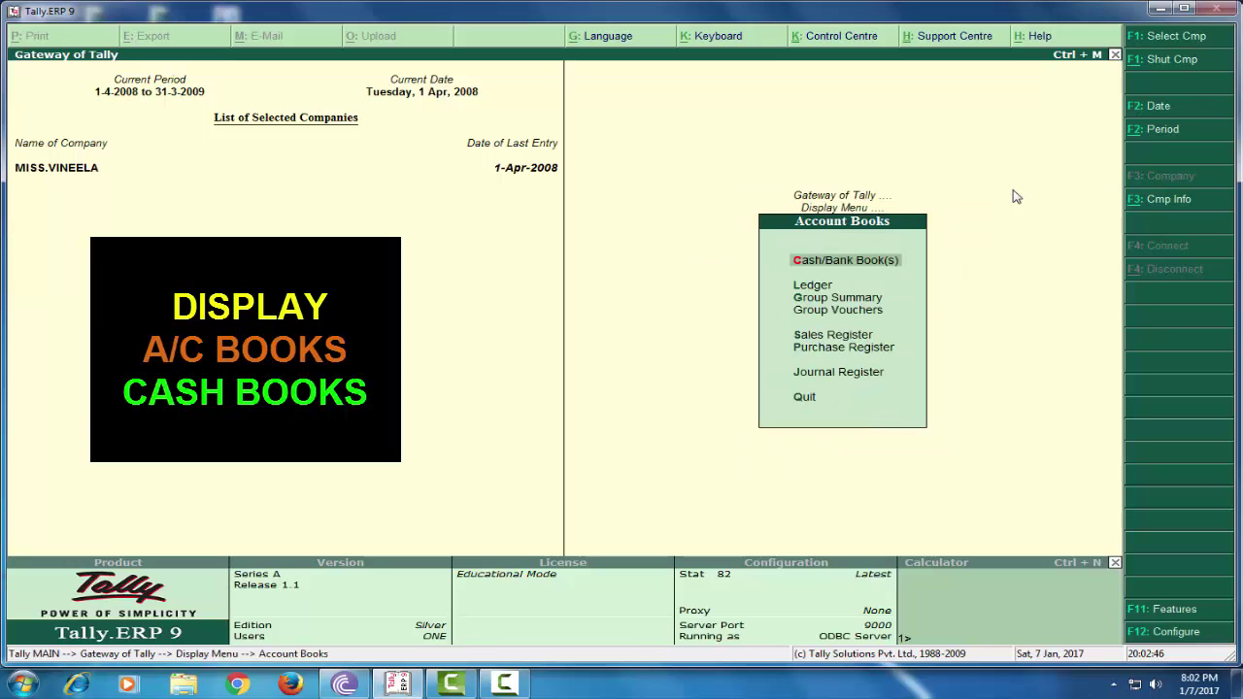
pyautogui.press('Return')
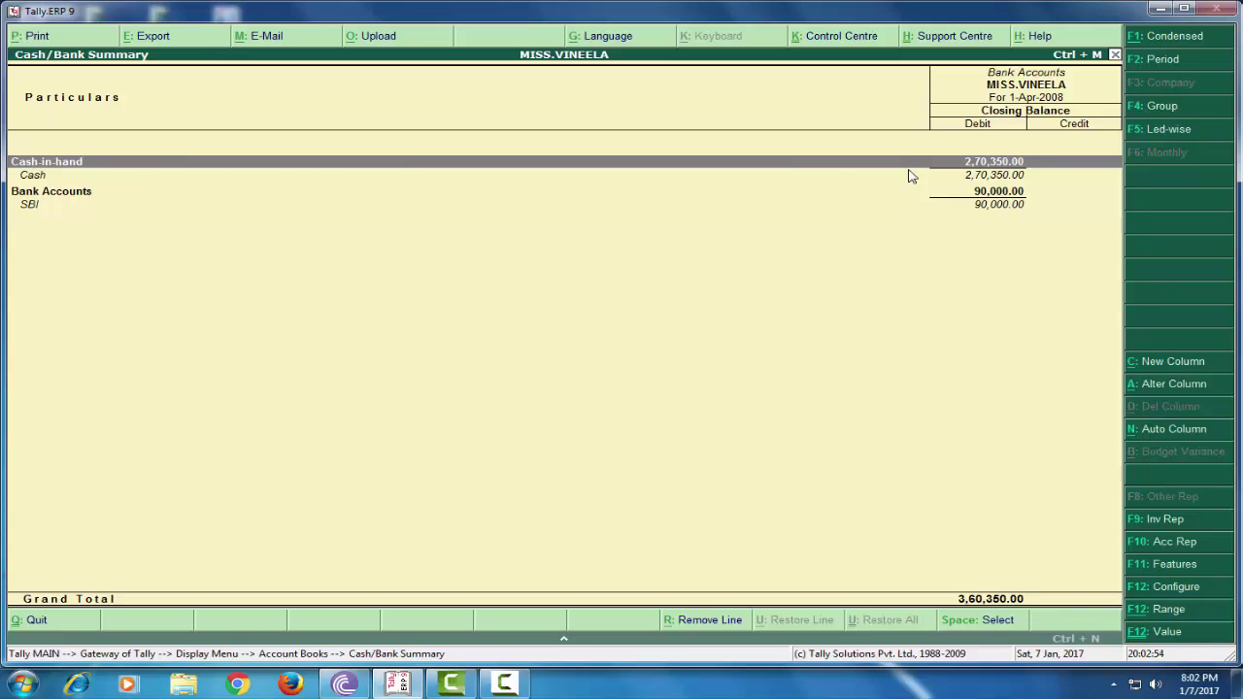
# Step: Leave the cash and bank summary and open the Day Book with the recorded vouchers
pyautogui.press('Escape')
pyautogui.press('Escape')
pyautogui.press('Escape')
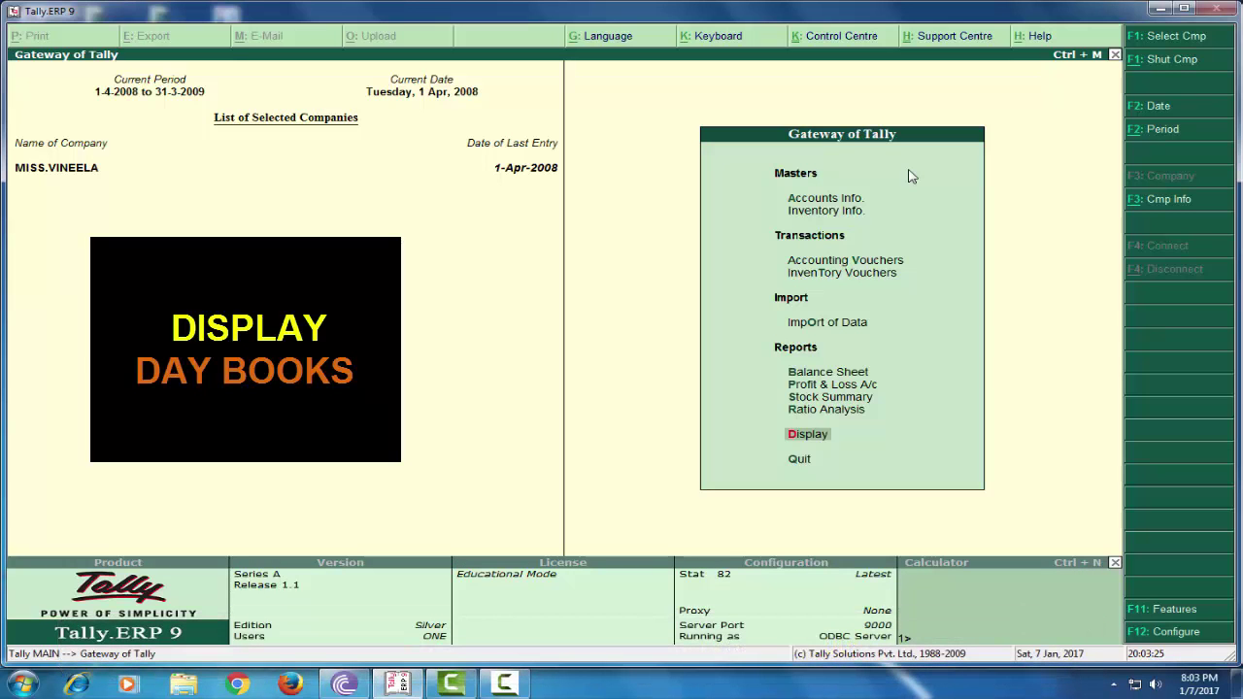
pyautogui.press('Return')
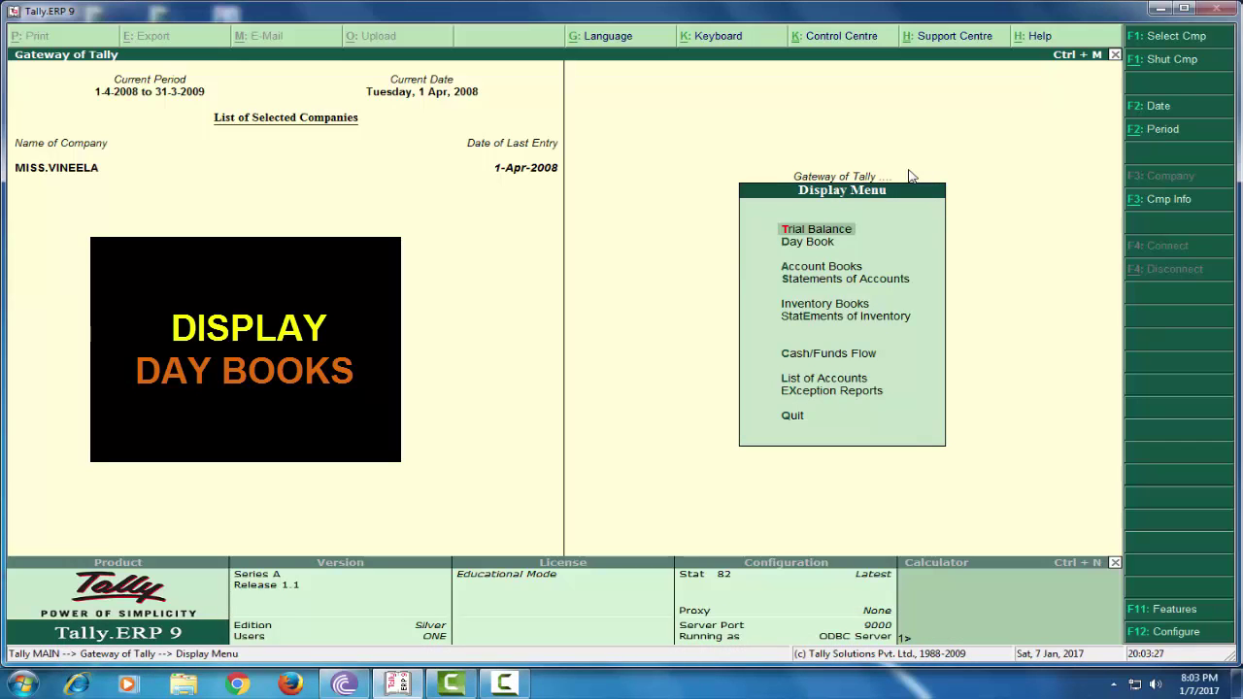
pyautogui.press('Down')
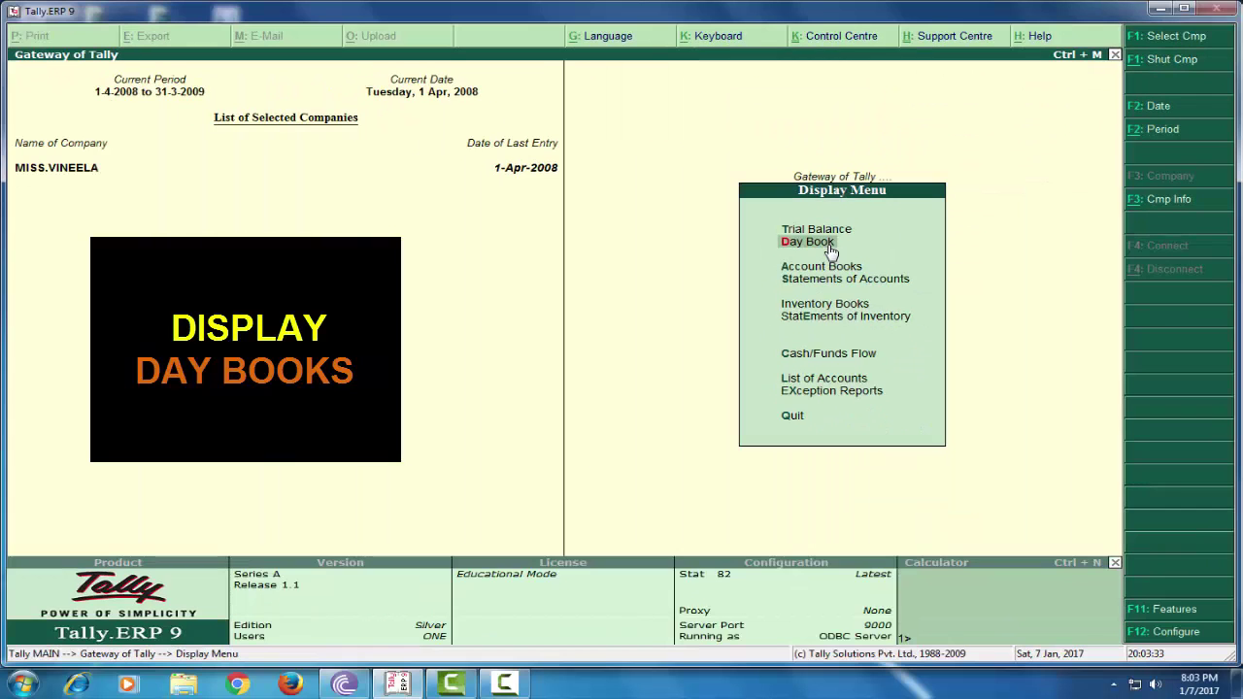
pyautogui.click(834, 252)
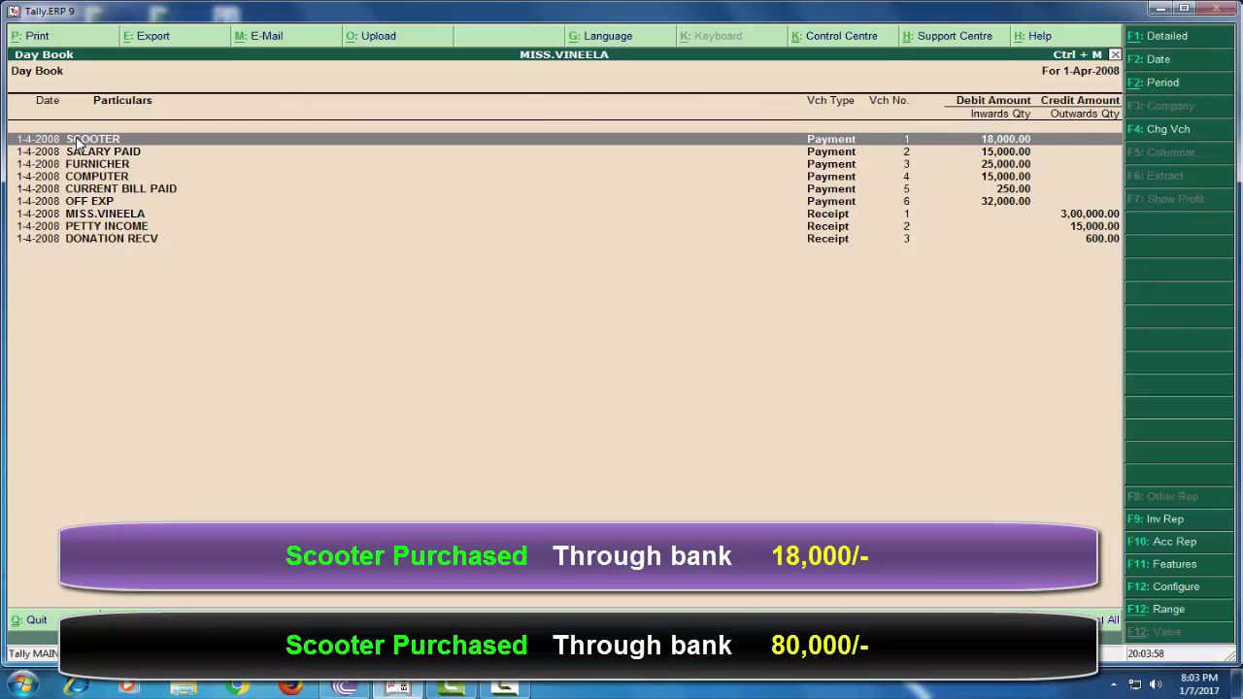
# Step: Alter the SCOOTER payment voucher from the Day Book, setting its amount to 80,000, and save it
pyautogui.doubleClick(80, 143)
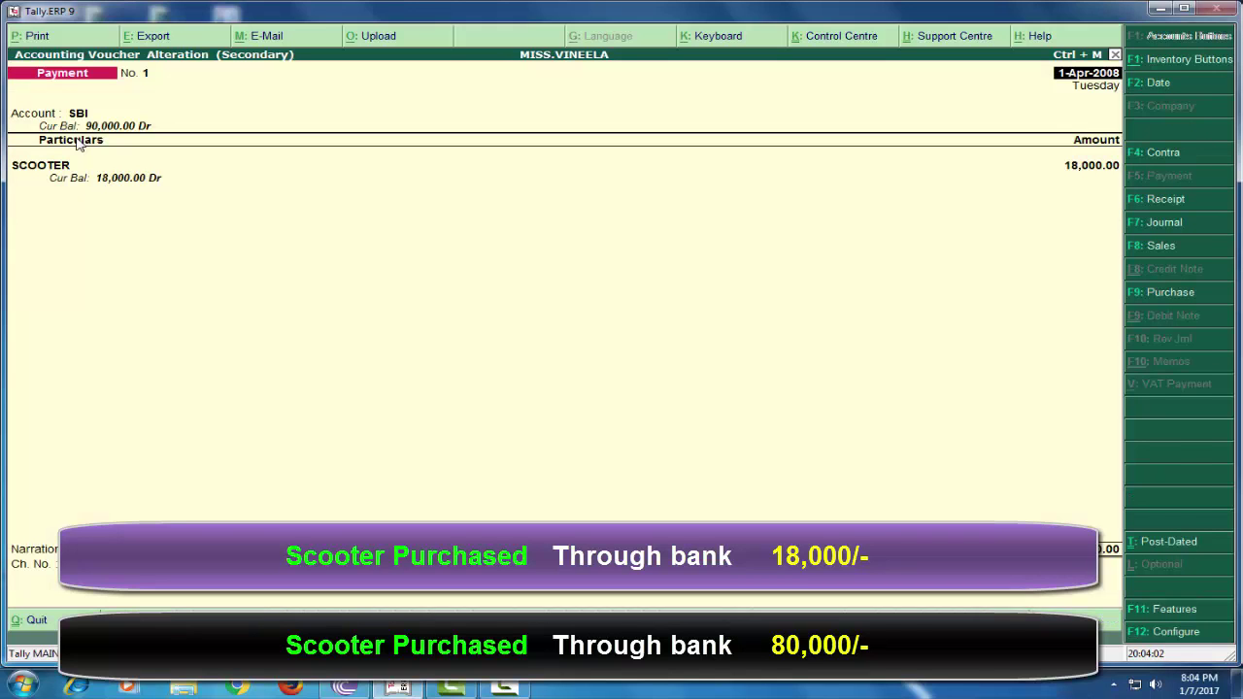
pyautogui.press('Return')
pyautogui.press('Return')
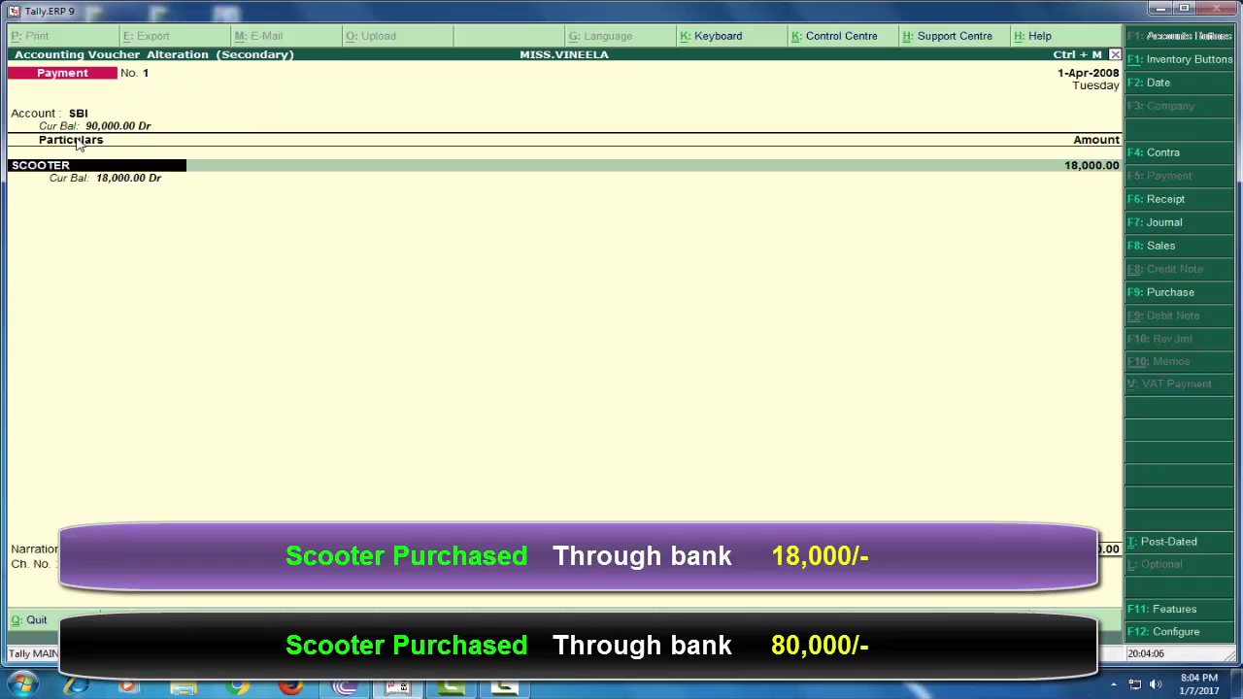
pyautogui.press('Return')
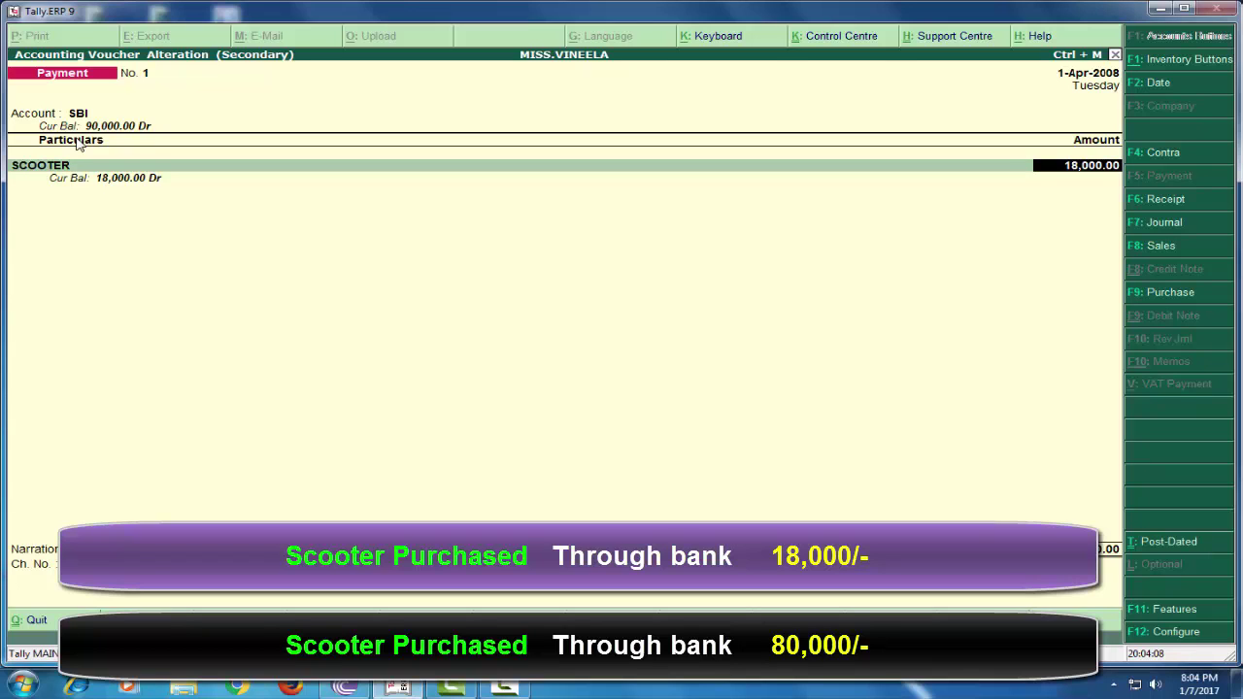
pyautogui.write('80,')
pyautogui.write('000')
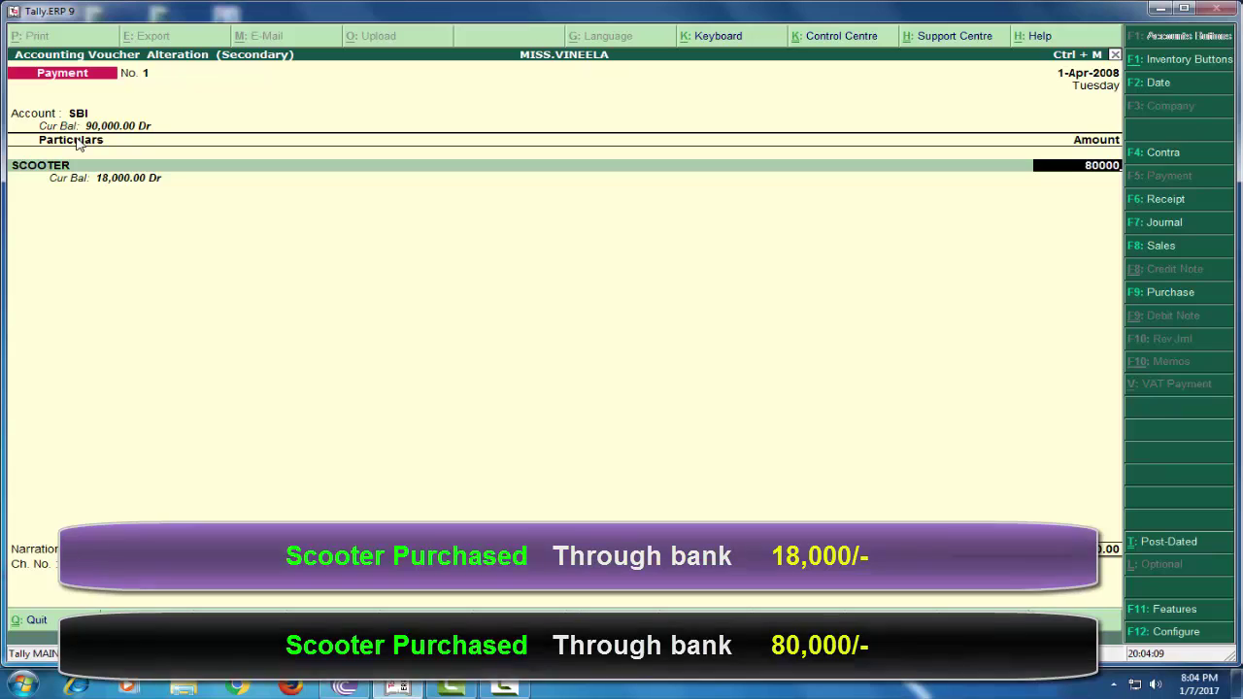
pyautogui.press('Return')
pyautogui.press('Return')
pyautogui.press('Return')
pyautogui.press('Return')
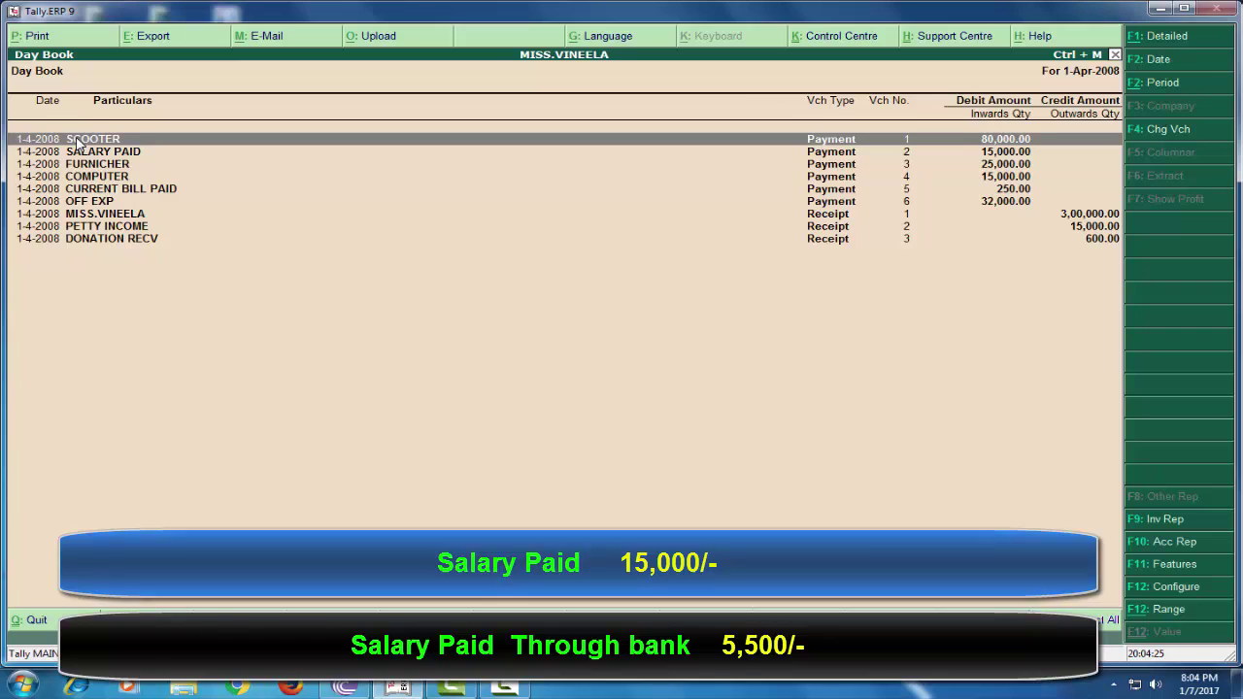
# Step: Alter the SALARY PAID payment voucher, changing the account to SBI and the amount to 5,500, and save it
pyautogui.press('Down')
pyautogui.press('Return')
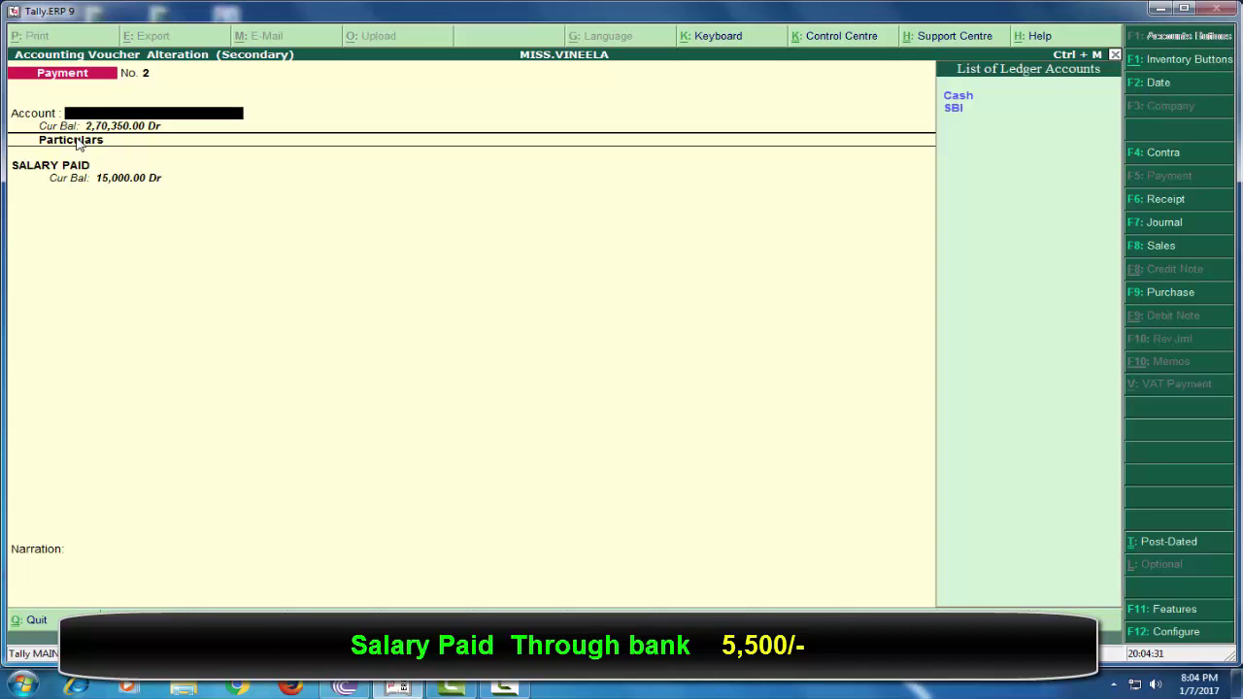
pyautogui.press('Down')
pyautogui.press('Return')
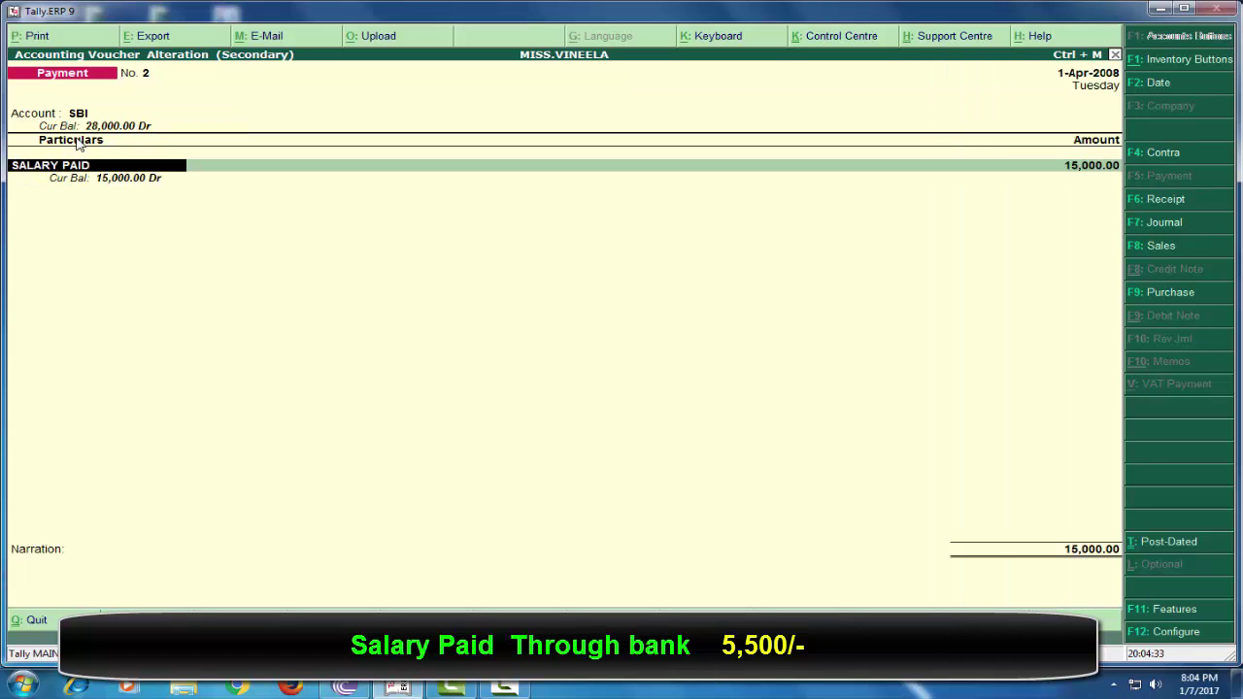
pyautogui.press('Return')
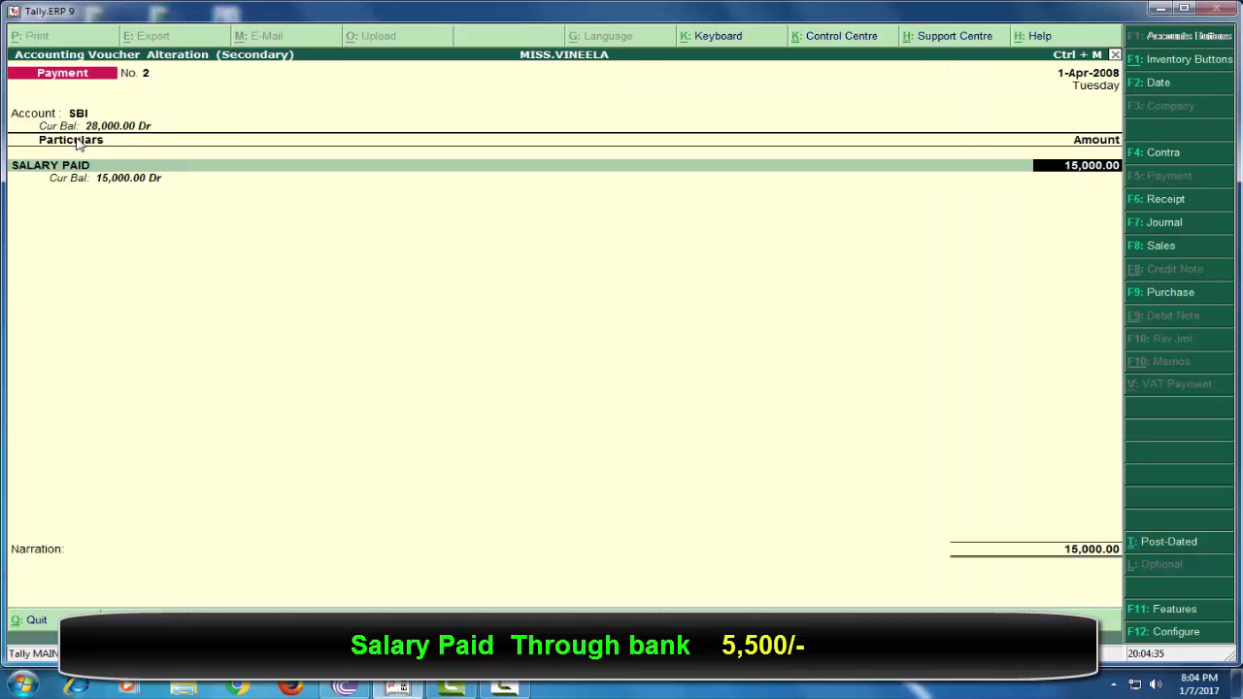
pyautogui.press('BackSpace')
pyautogui.write('5500')
pyautogui.press('Return')
pyautogui.press('Return')
pyautogui.press('Return')
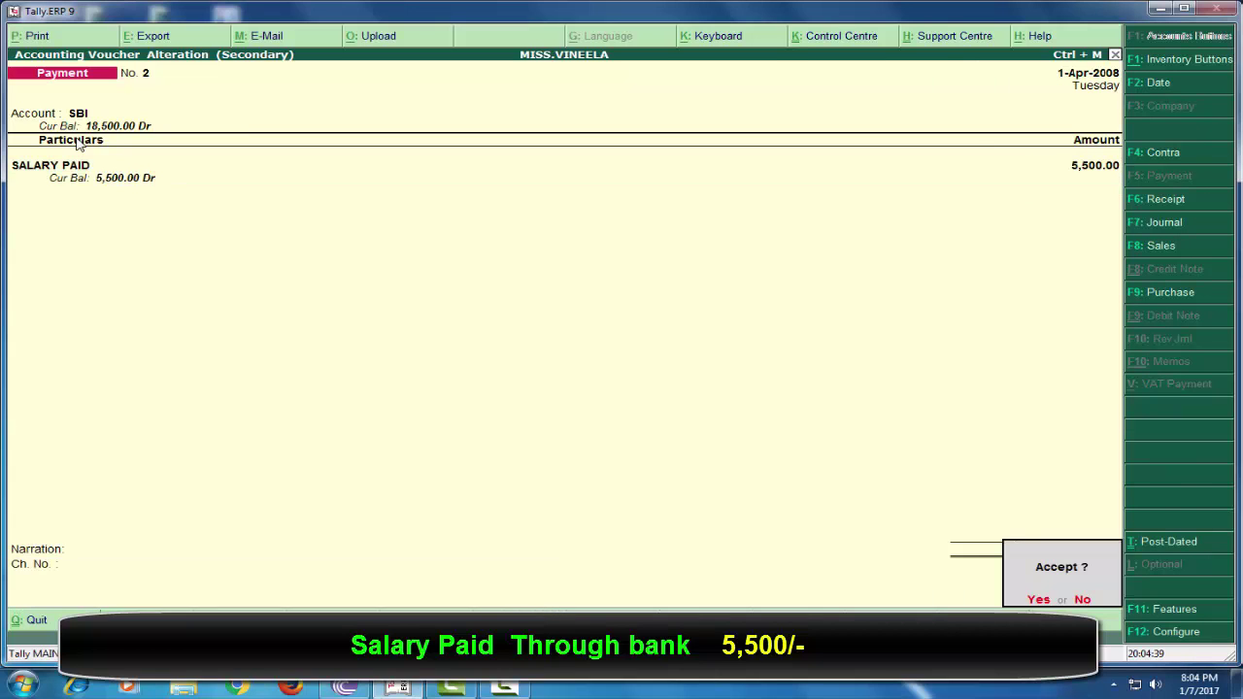
pyautogui.press('Return')
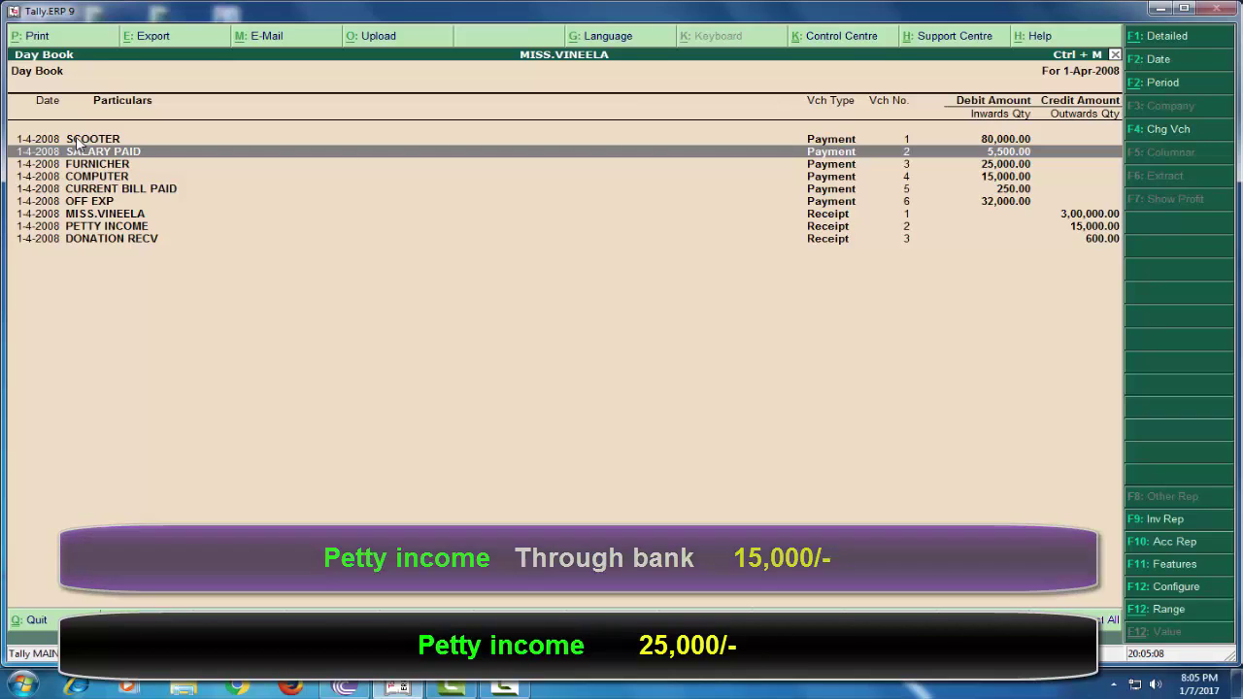
# Step: Open the PETTY INCOME receipt voucher from the Day Book and change its account to Cash
pyautogui.press('Down')
pyautogui.press('Down')
pyautogui.press('Down')
pyautogui.press('Down')
pyautogui.press('Down')
pyautogui.press('Down')
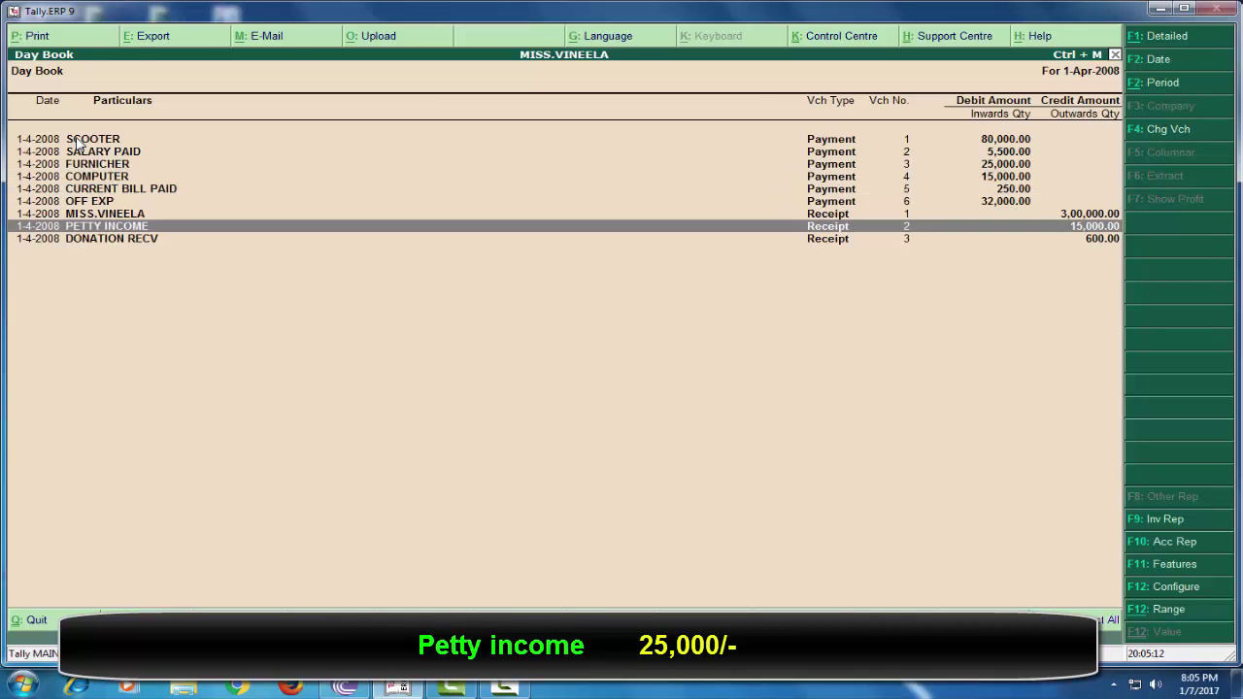
pyautogui.press('Return')
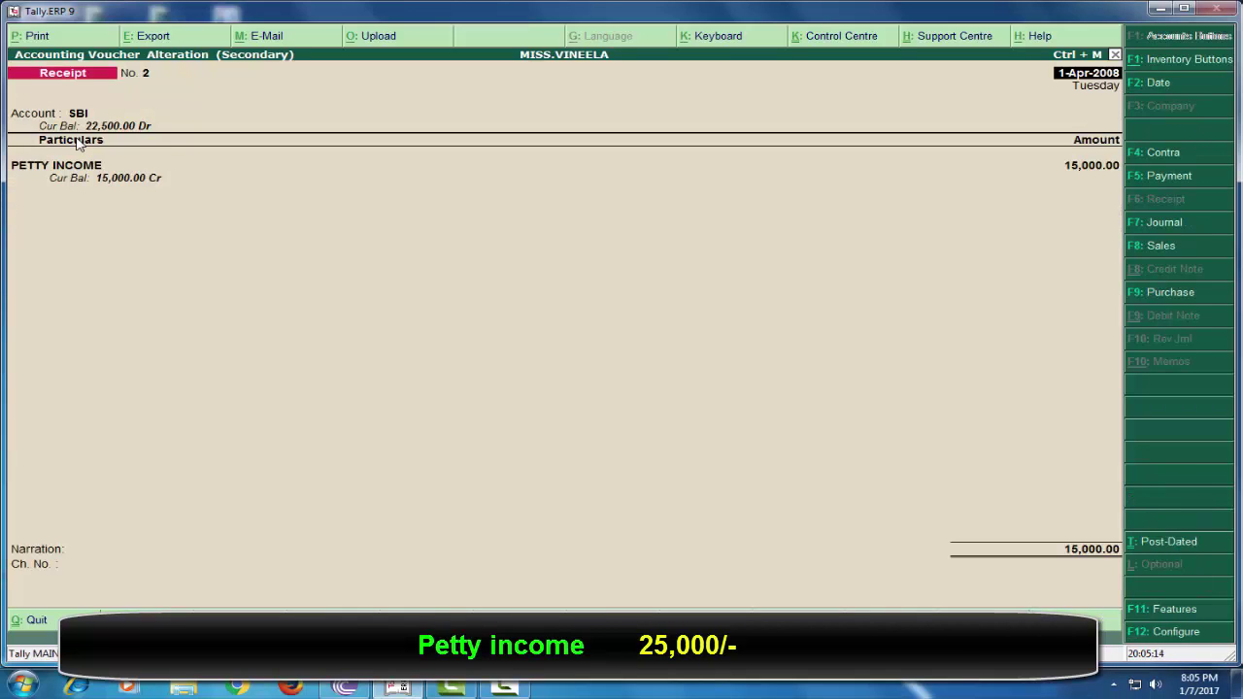
pyautogui.press('Return')
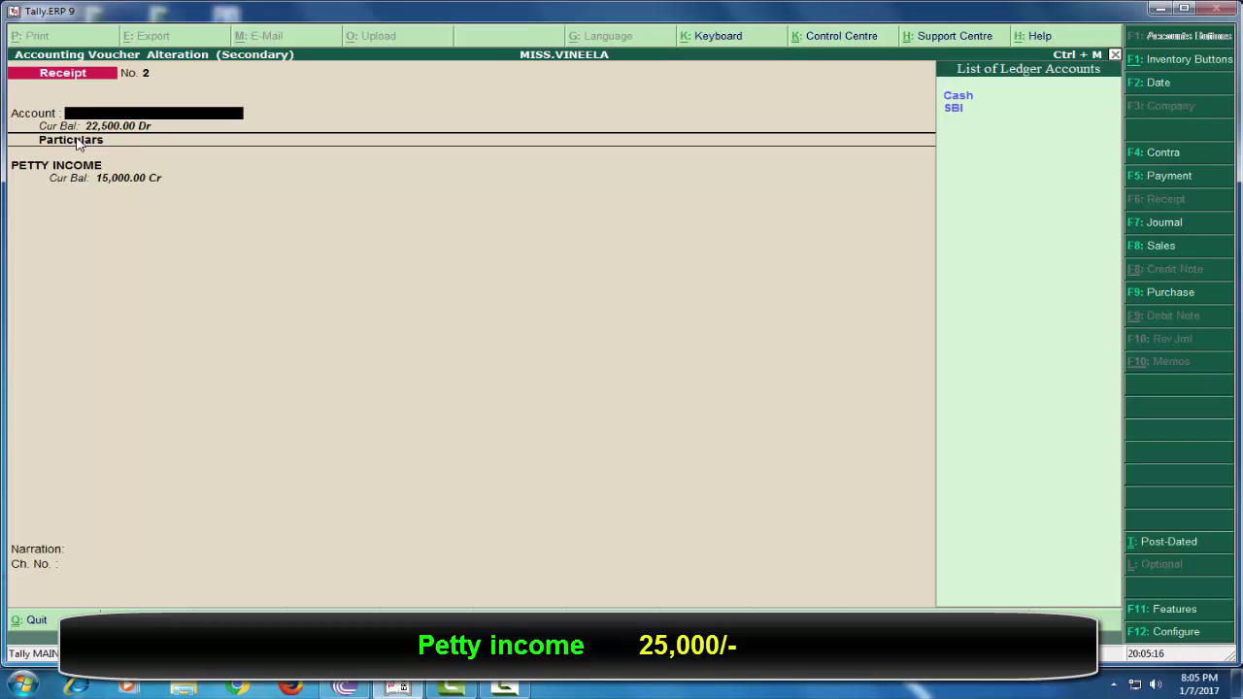
pyautogui.press('Up')
pyautogui.press('Return')
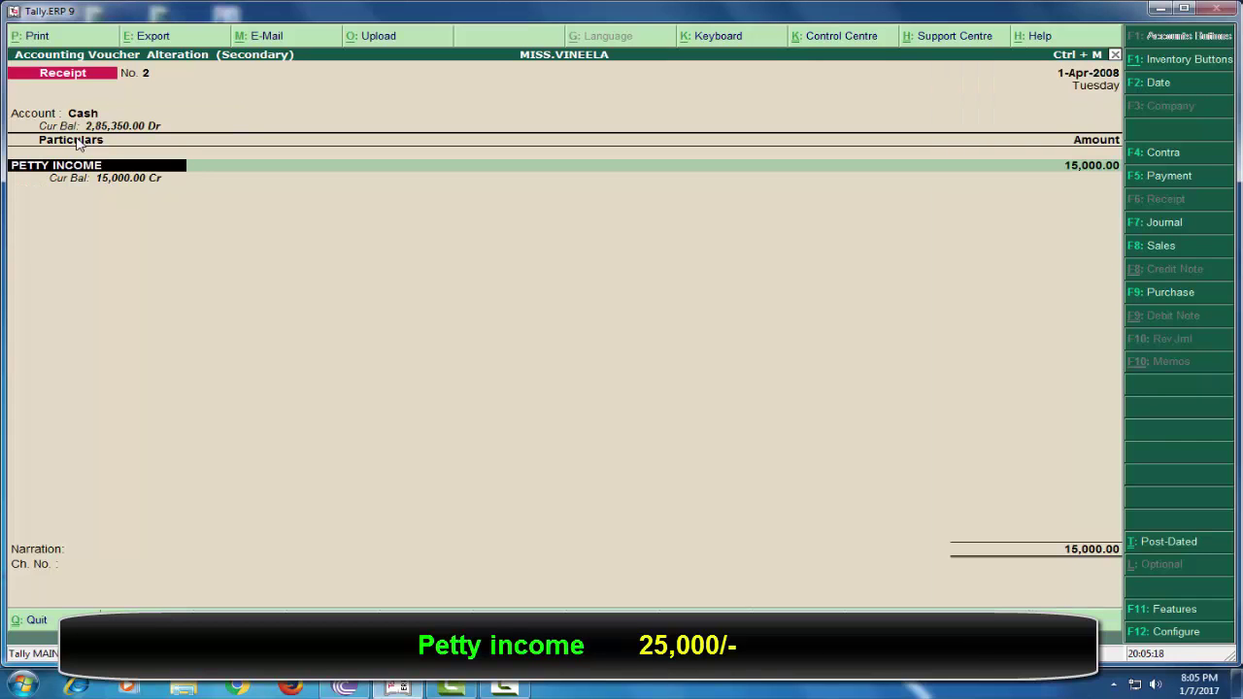
# Step: Set the PETTY INCOME amount to 25,000 and save the altered receipt voucher
pyautogui.press('Return')
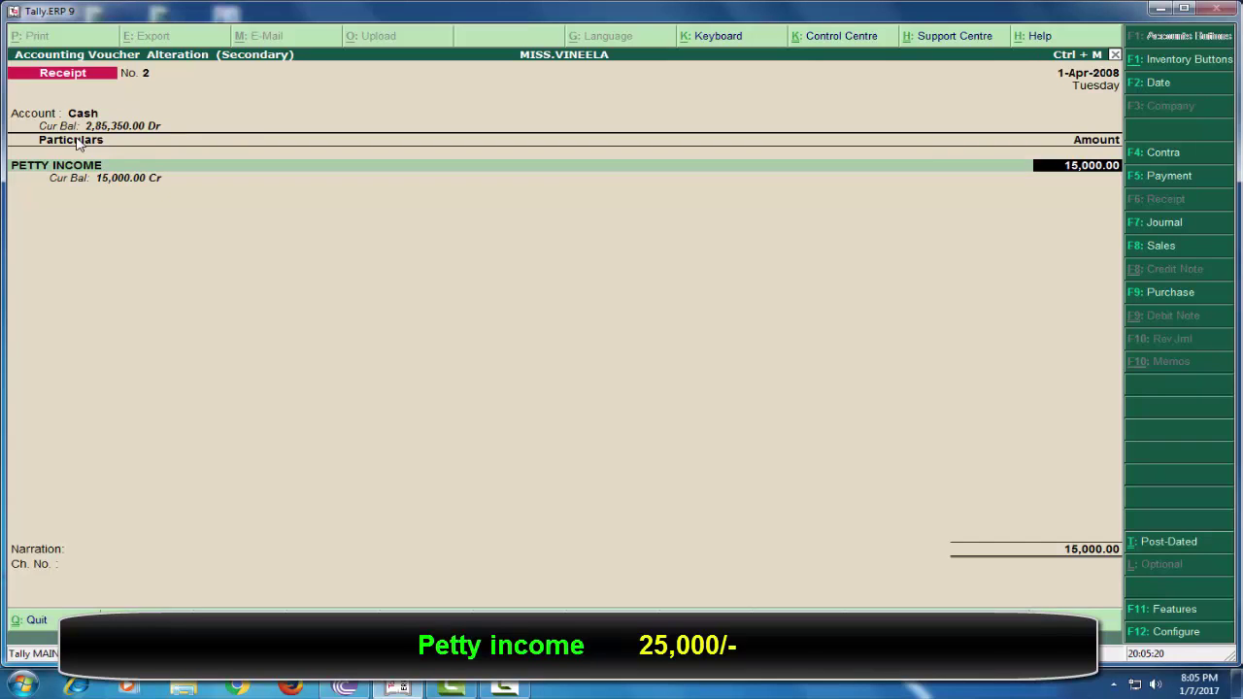
pyautogui.write('25000')
pyautogui.press('Return')
pyautogui.press('Return')
pyautogui.press('Return')
pyautogui.press('y')
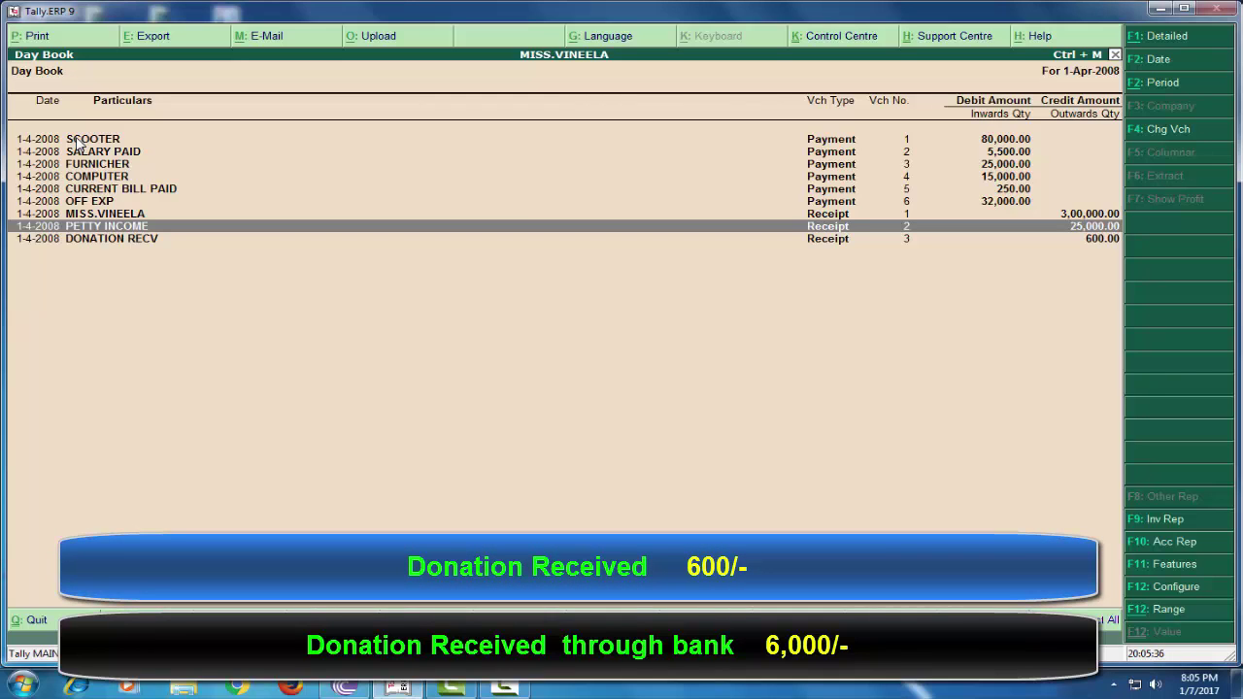
# Step: Alter the DONATION RECV receipt voucher, changing the account to SBI and the amount to 6,000, and save it
pyautogui.press('Down')
pyautogui.press('Return')
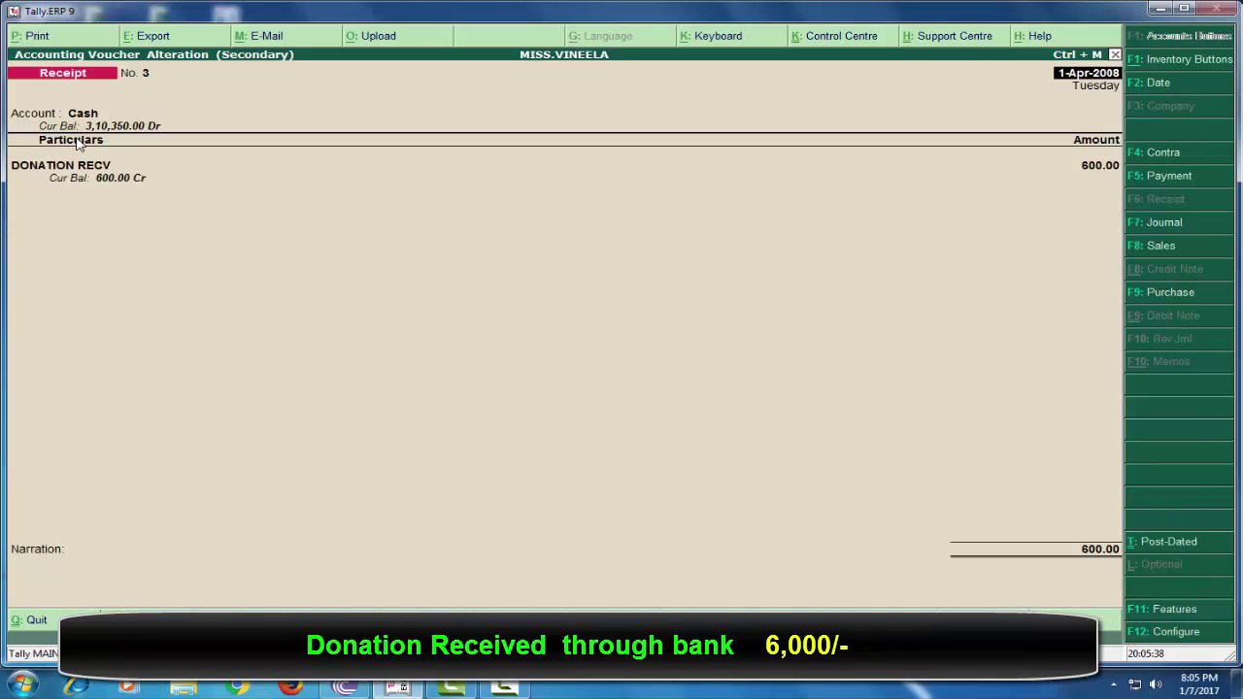
pyautogui.press('Return')
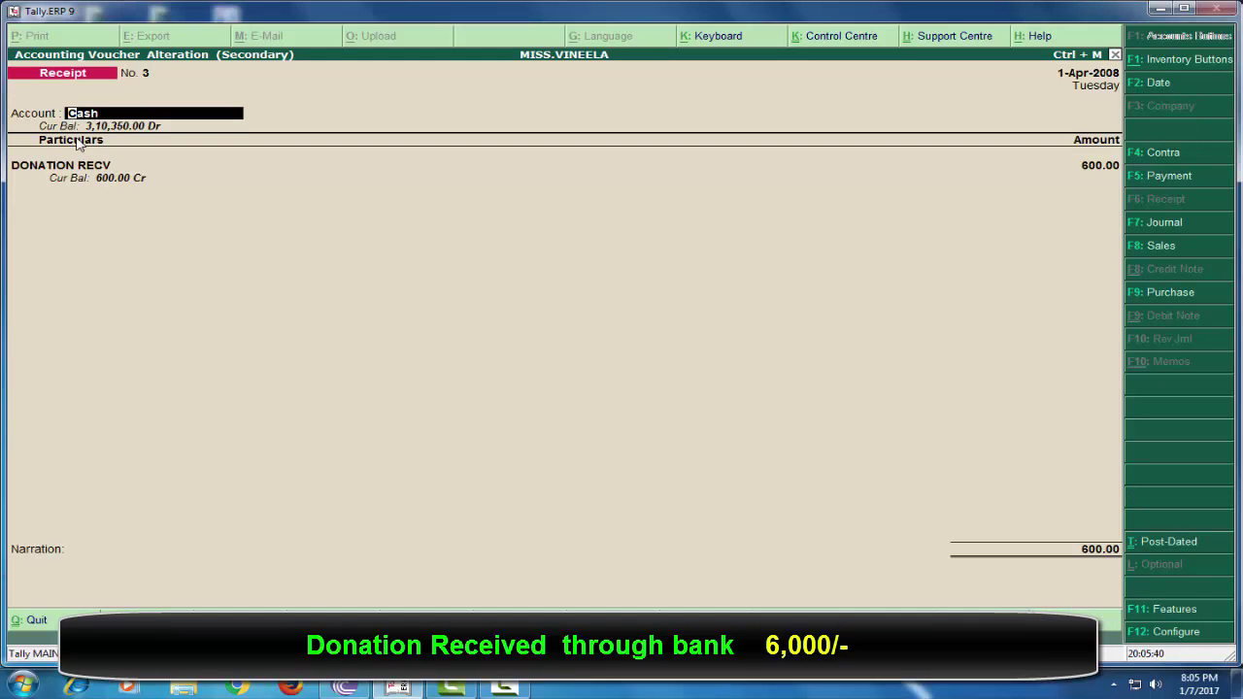
pyautogui.press('BackSpace')
pyautogui.press('Down')
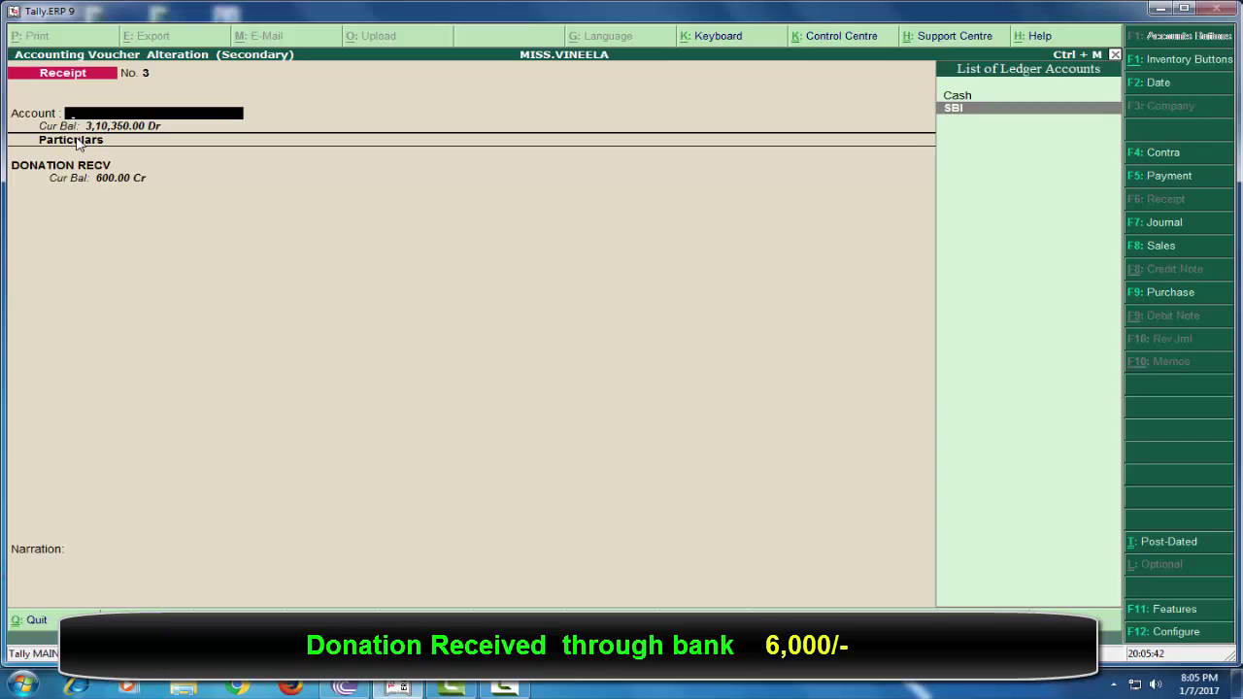
pyautogui.press('Return')
pyautogui.press('Return')
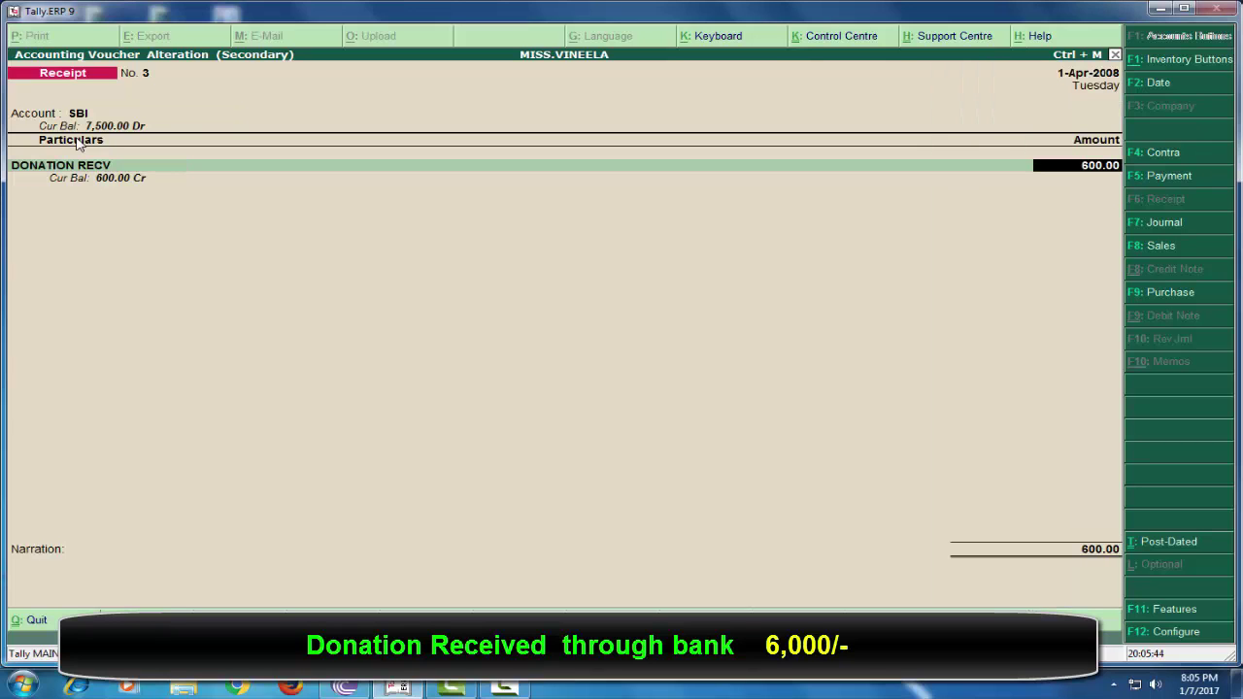
pyautogui.write('6000')
pyautogui.press('Return')
pyautogui.press('Return')
pyautogui.press('Return')
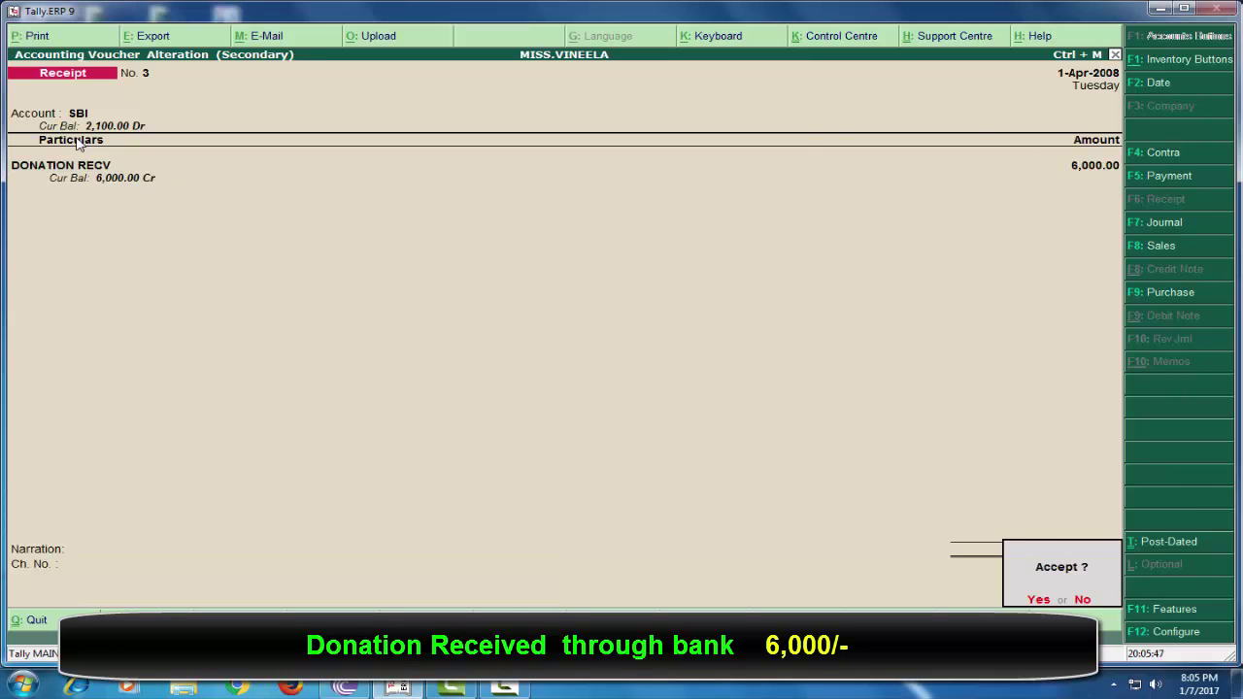
pyautogui.press('Return')
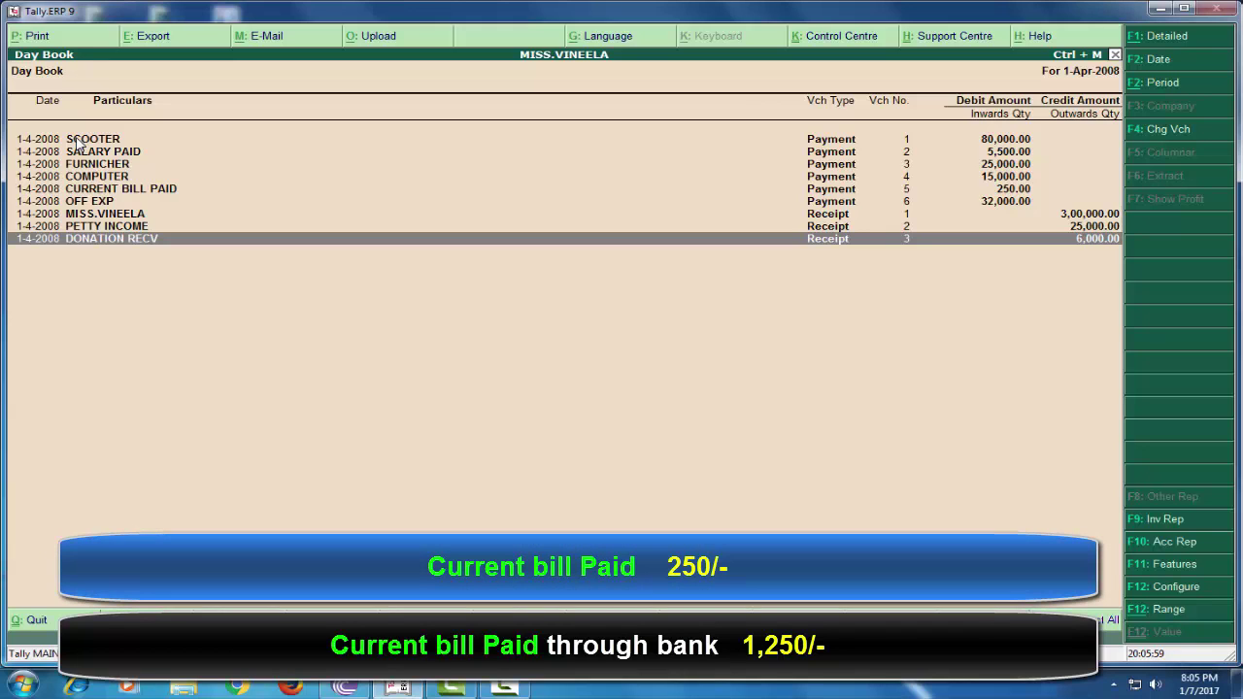
# Step: Open the CURRENT BILL PAID payment voucher from the Day Book and change its account to SBI
pyautogui.press('Up')
pyautogui.press('Up')
pyautogui.press('Up')
pyautogui.press('Up')
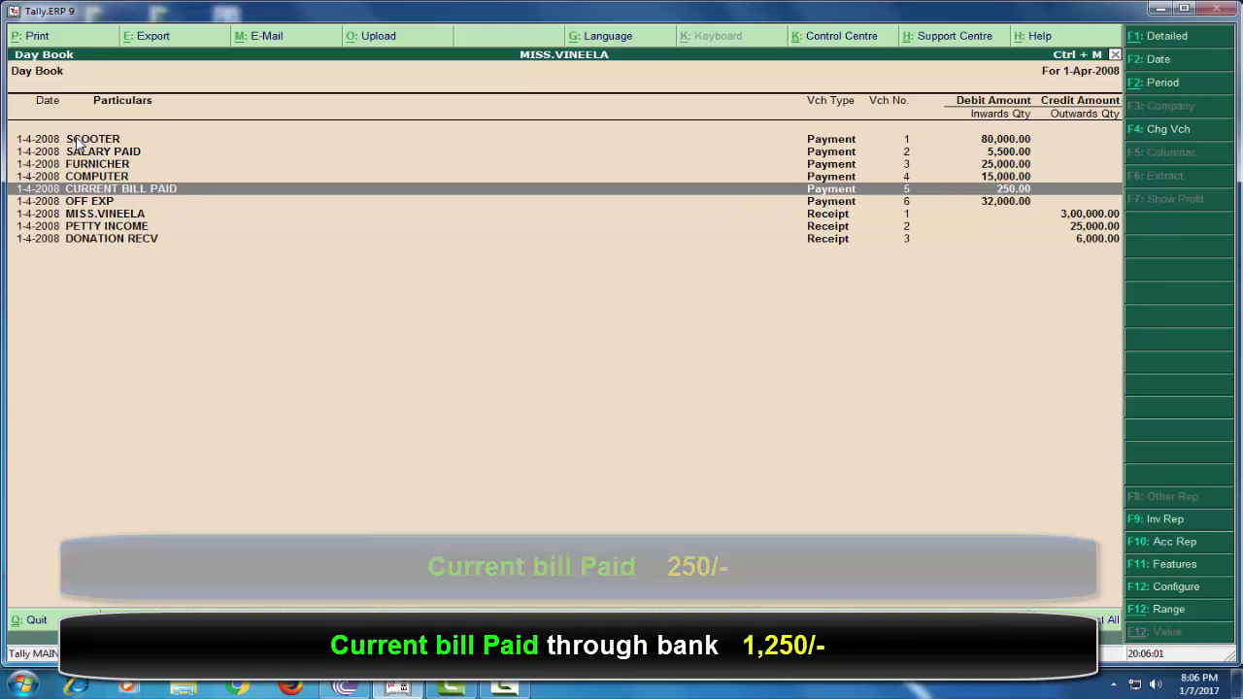
pyautogui.press('Return')
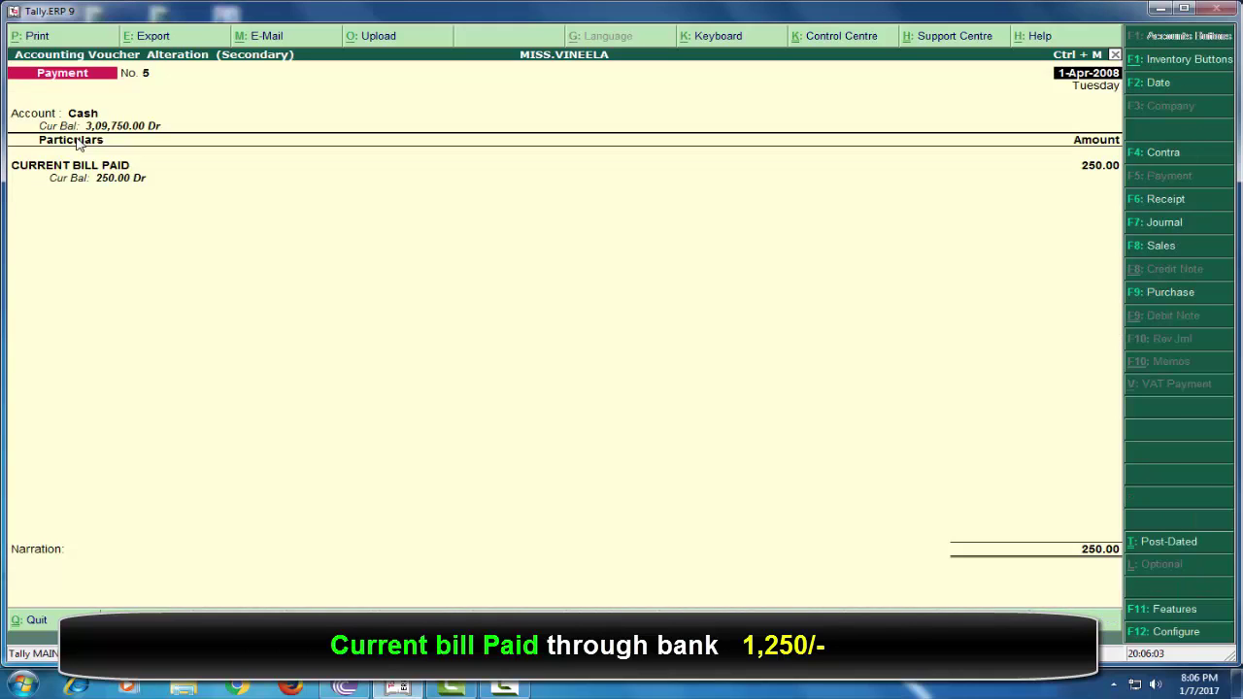
pyautogui.press('Return')
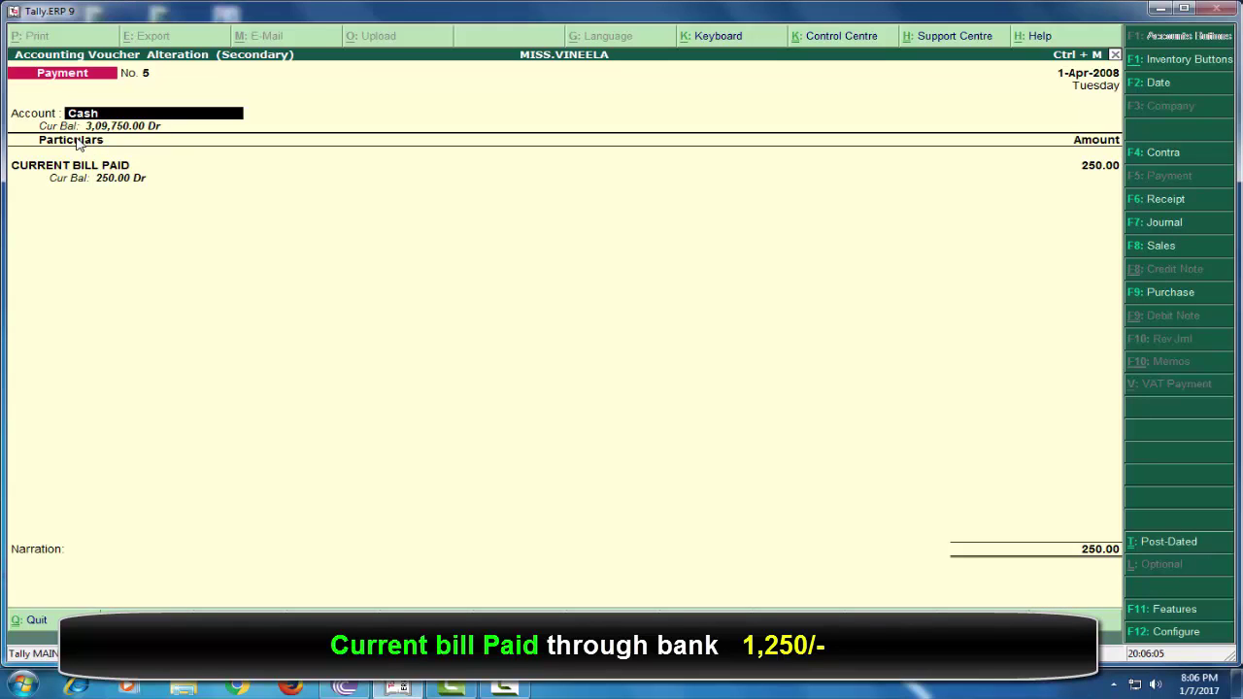
pyautogui.press('BackSpace')
pyautogui.press('Down')
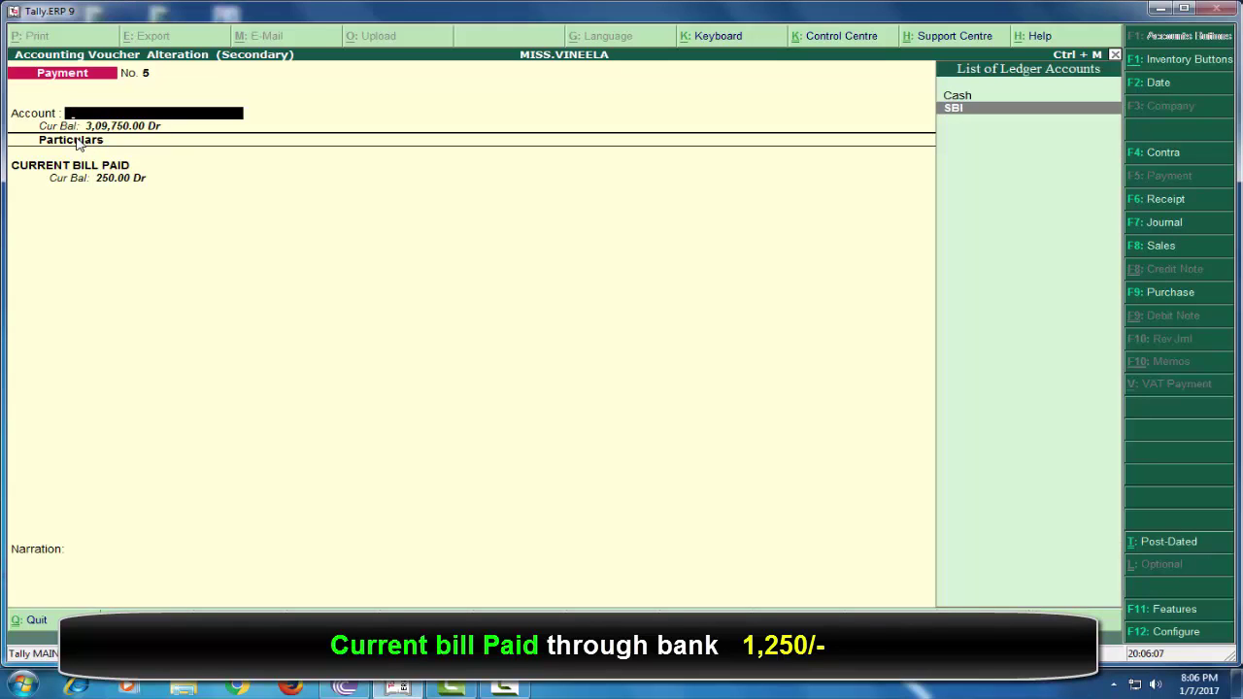
pyautogui.press('Return')
# Step: Set the CURRENT BILL PAID amount to 1,250 and save the altered payment voucher
pyautogui.press('Return')
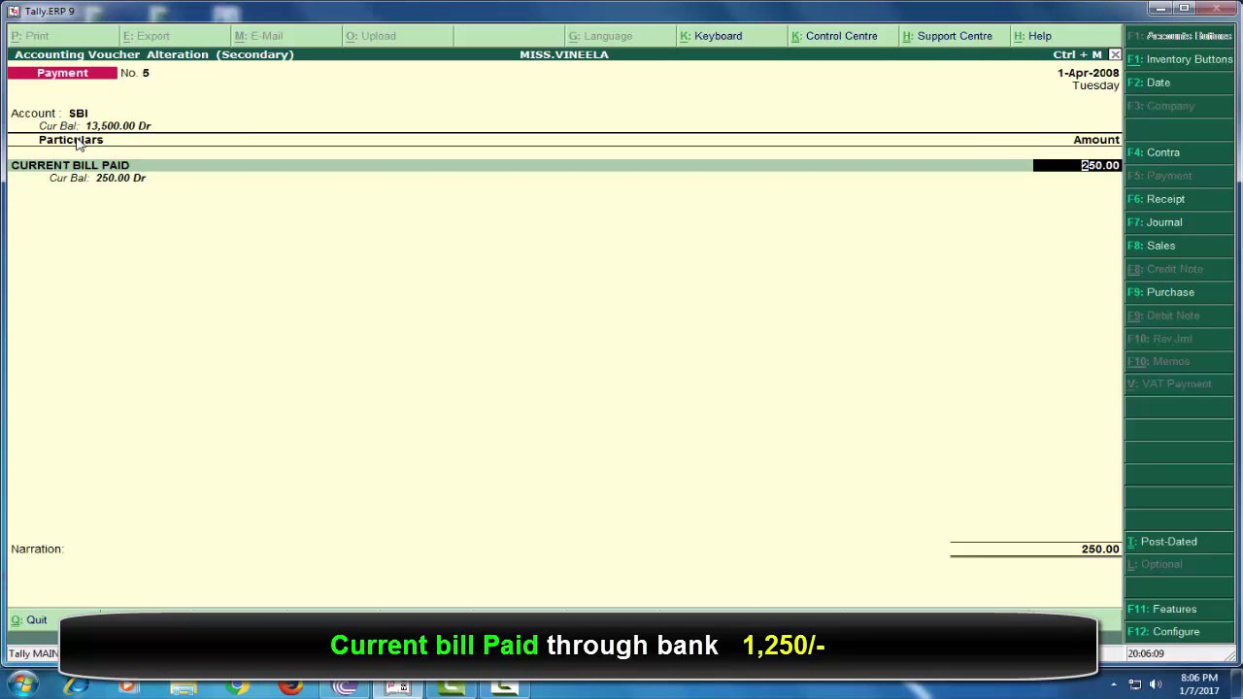
pyautogui.write('1250')
pyautogui.press('Return')
pyautogui.press('Return')
pyautogui.press('Return')
pyautogui.press('Return')
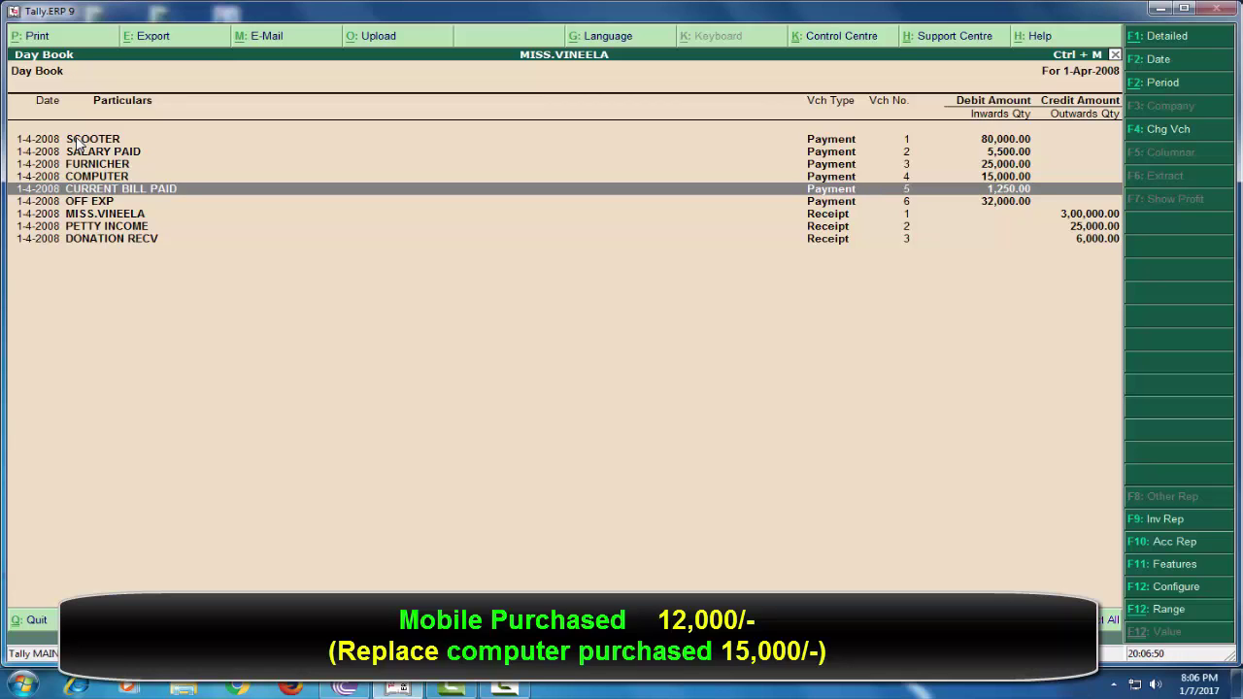
# Step: Leave the Day Book and open the multiple-ledger alteration list for All Items
pyautogui.press('Escape')
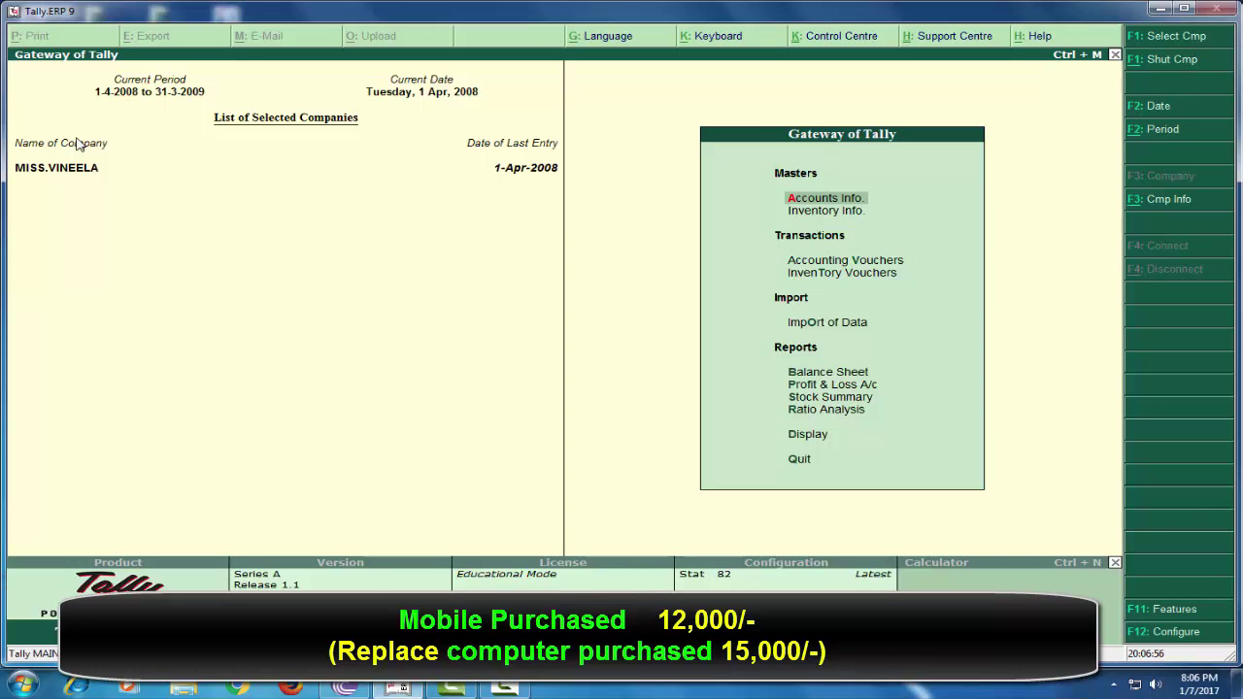
pyautogui.press('Return')
pyautogui.press('Down')
pyautogui.press('Return')
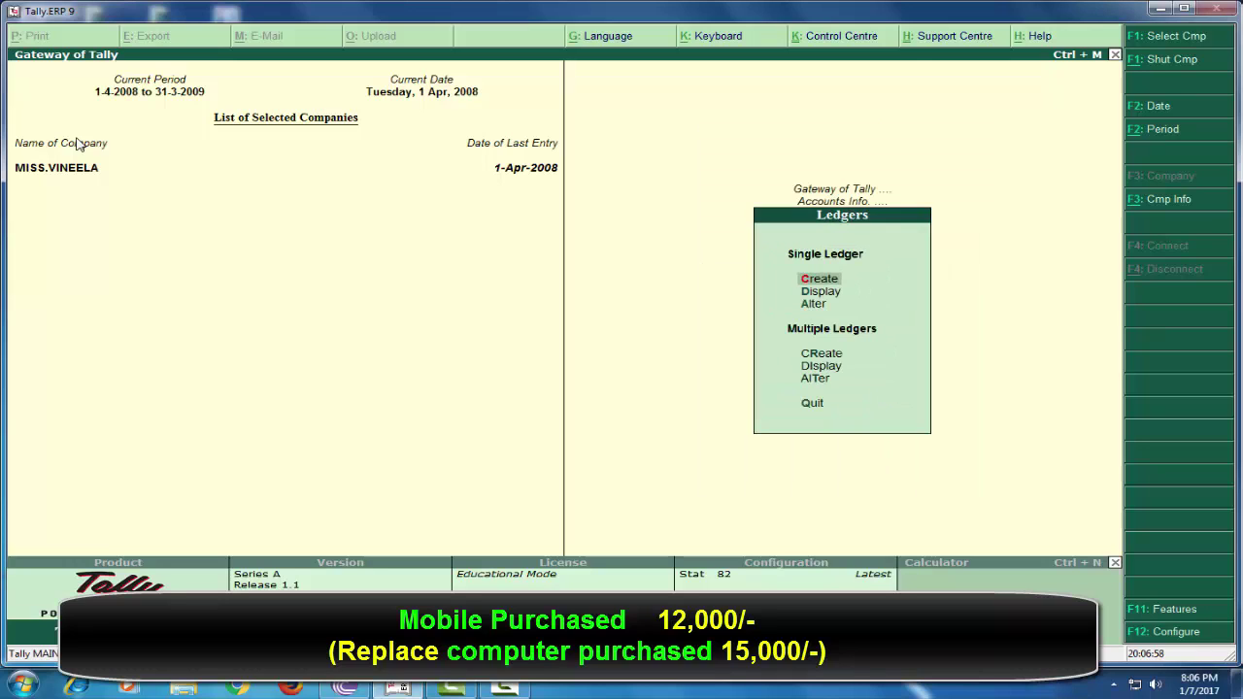
pyautogui.press('Down')
pyautogui.press('Down')
pyautogui.press('Down')
pyautogui.press('Down')
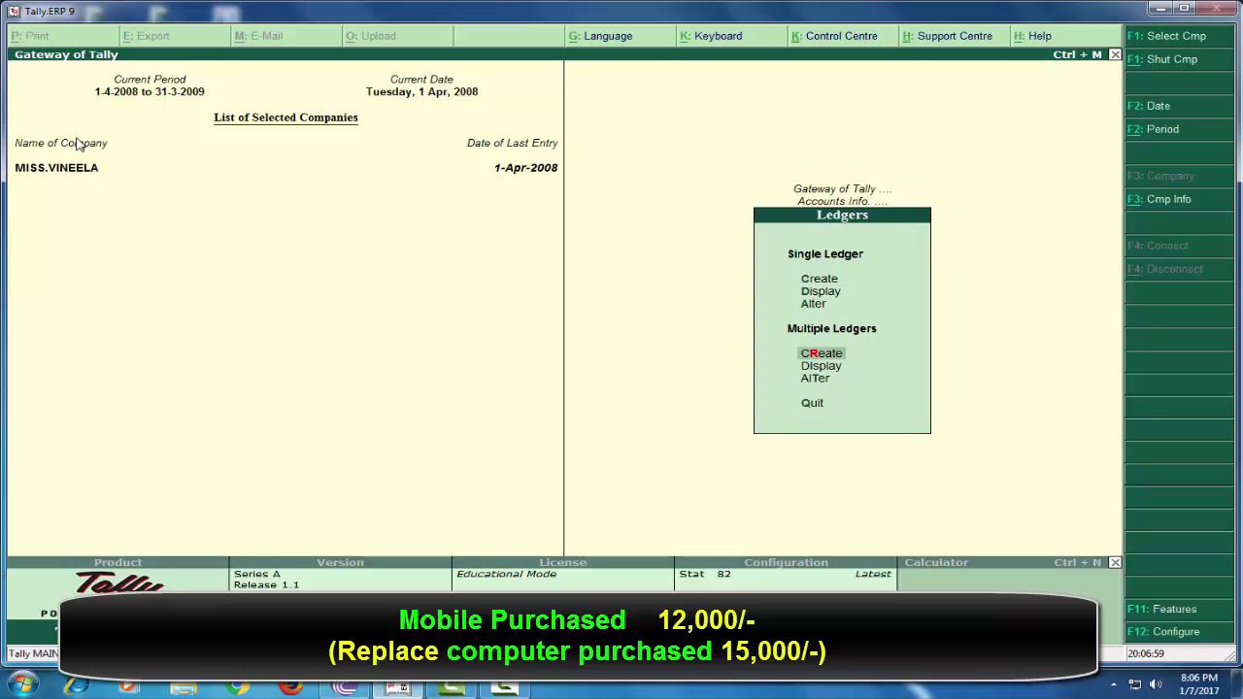
pyautogui.press('Down')
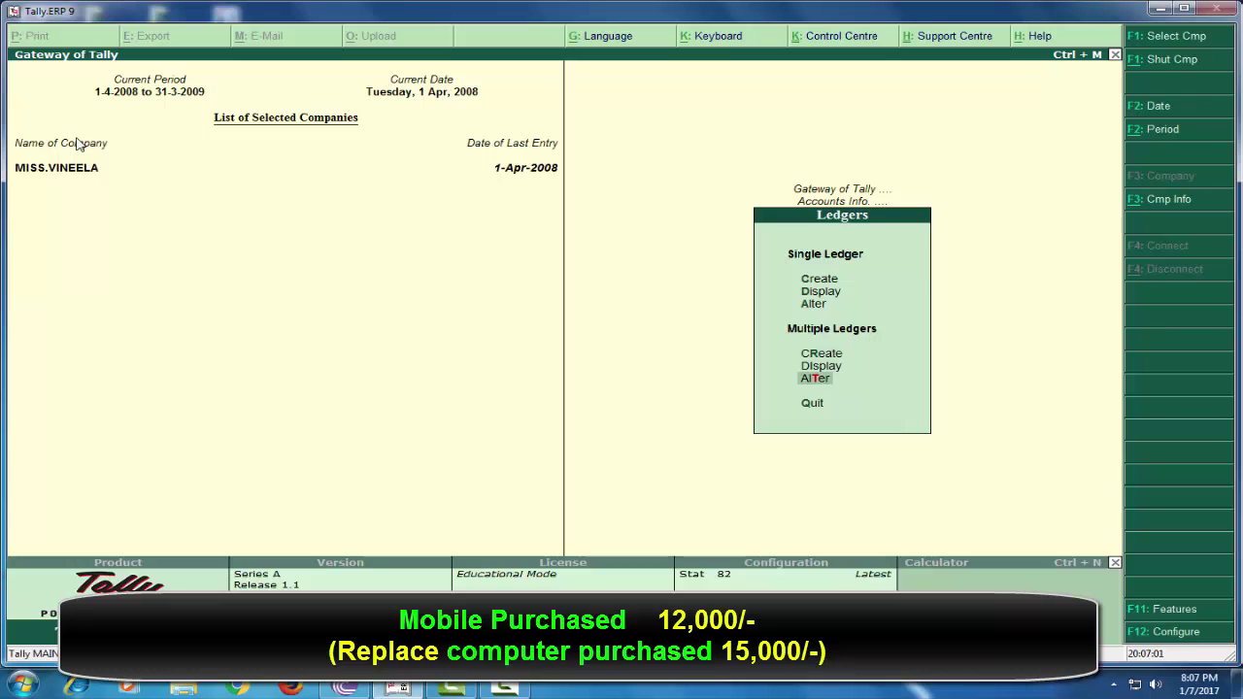
pyautogui.press('Return')
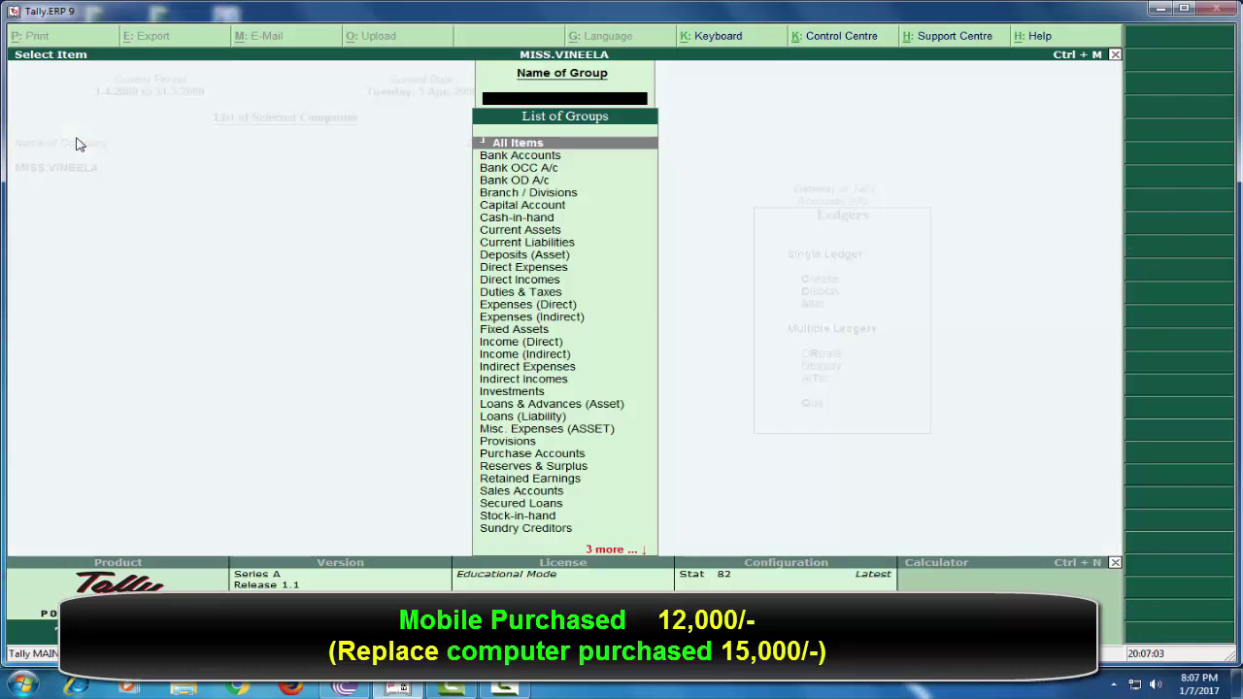
pyautogui.press('Return')
# Step: Rename the COMPUTER ledger as MOBILE in the multiple-ledger alteration list, keeping it under Fixed Assets
pyautogui.press('Down')
pyautogui.press('Down')
pyautogui.press('Down')
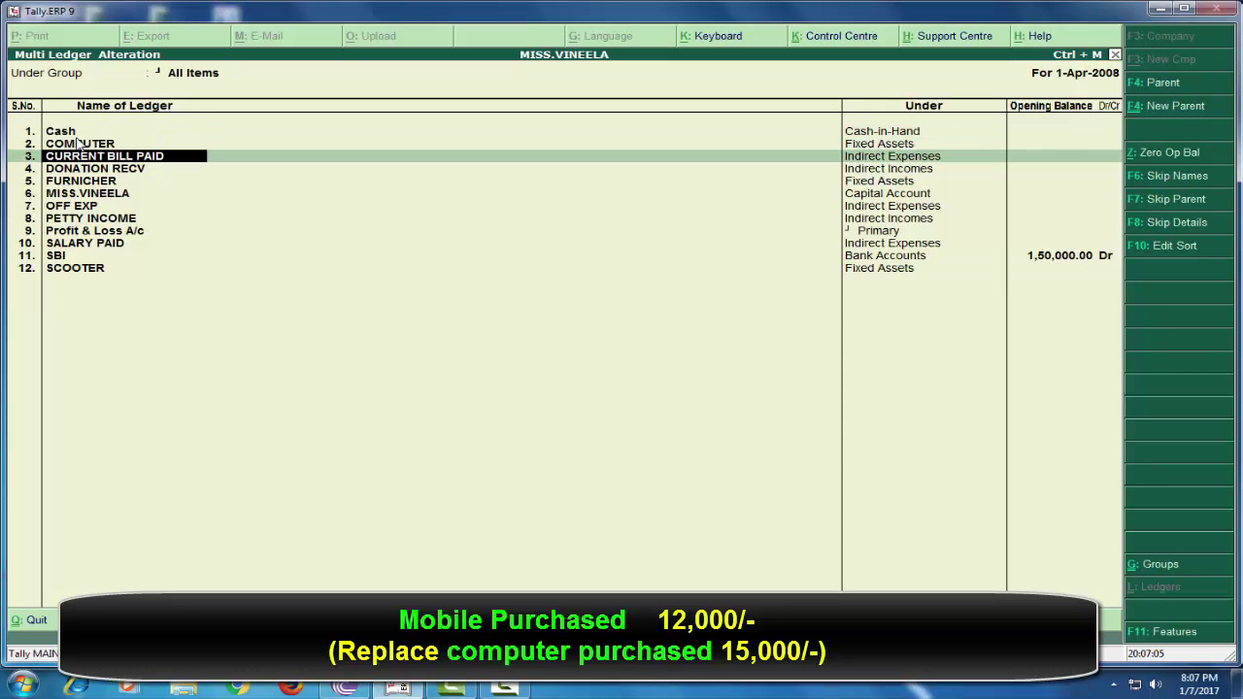
pyautogui.press('Up')
pyautogui.press('Up')
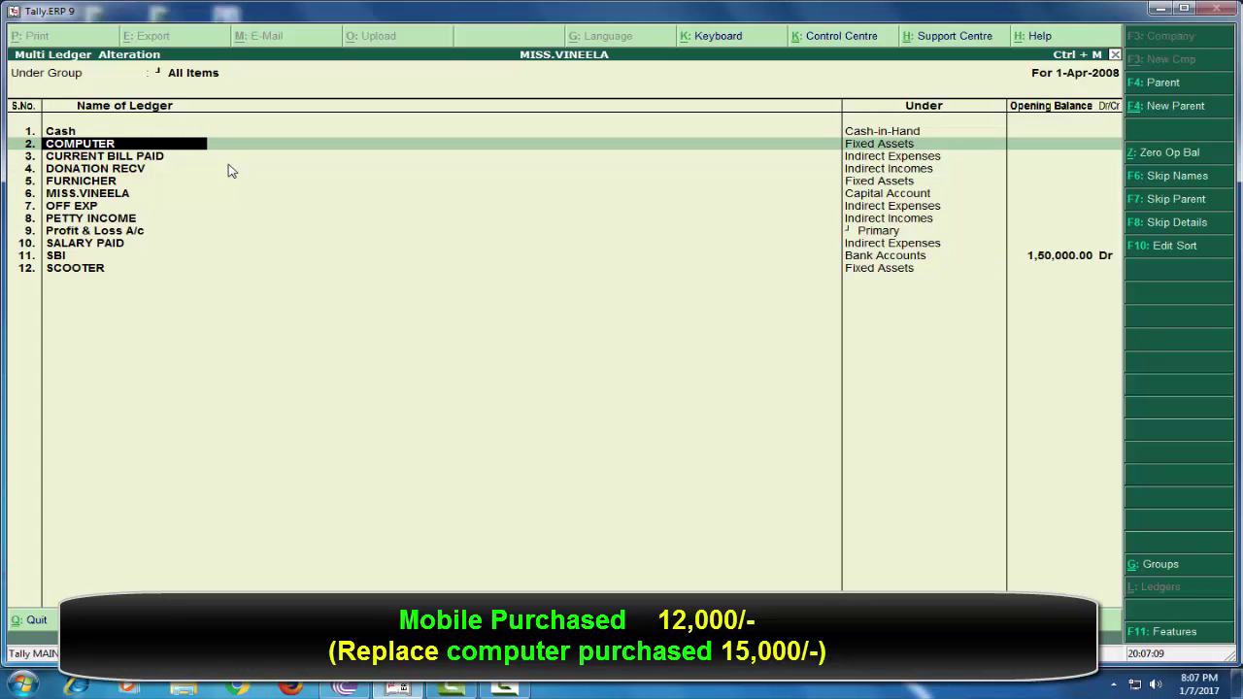
pyautogui.press('Delete')
pyautogui.press('Delete')
pyautogui.press('Delete')
pyautogui.press('Delete')
pyautogui.press('Delete')
pyautogui.press('Delete')
pyautogui.press('Delete')
pyautogui.press('Delete')
pyautogui.write('MOBILE')
pyautogui.press('Return')
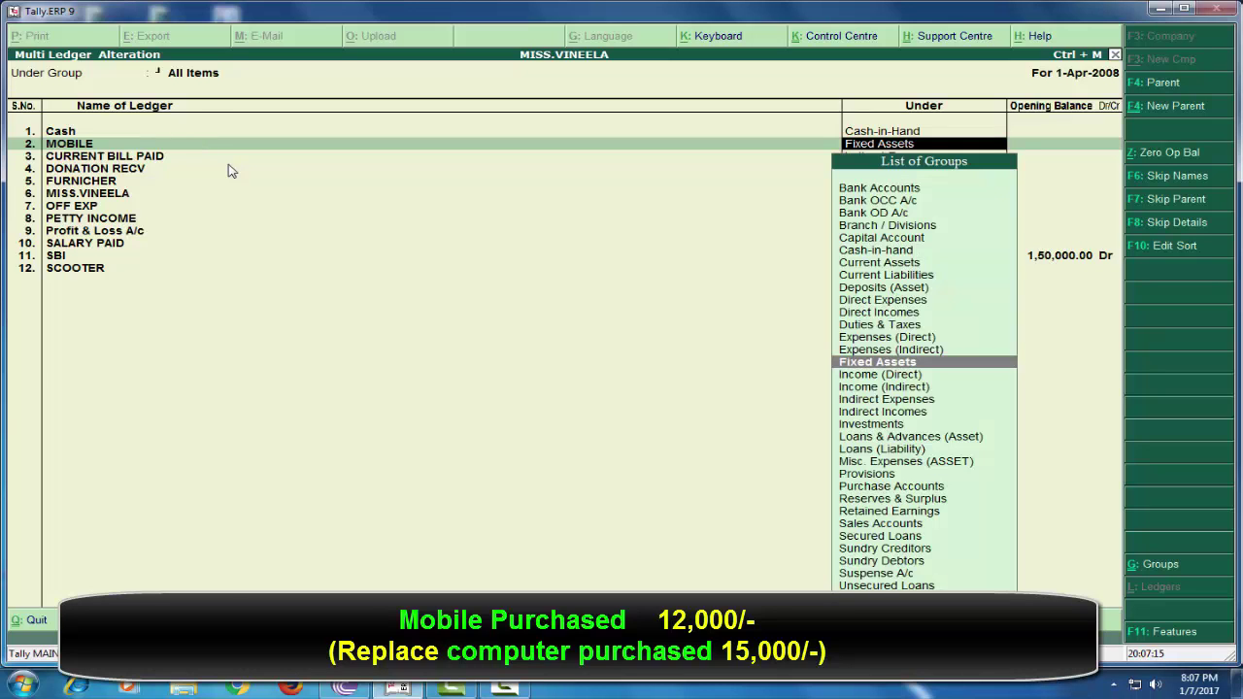
pyautogui.press('Return')
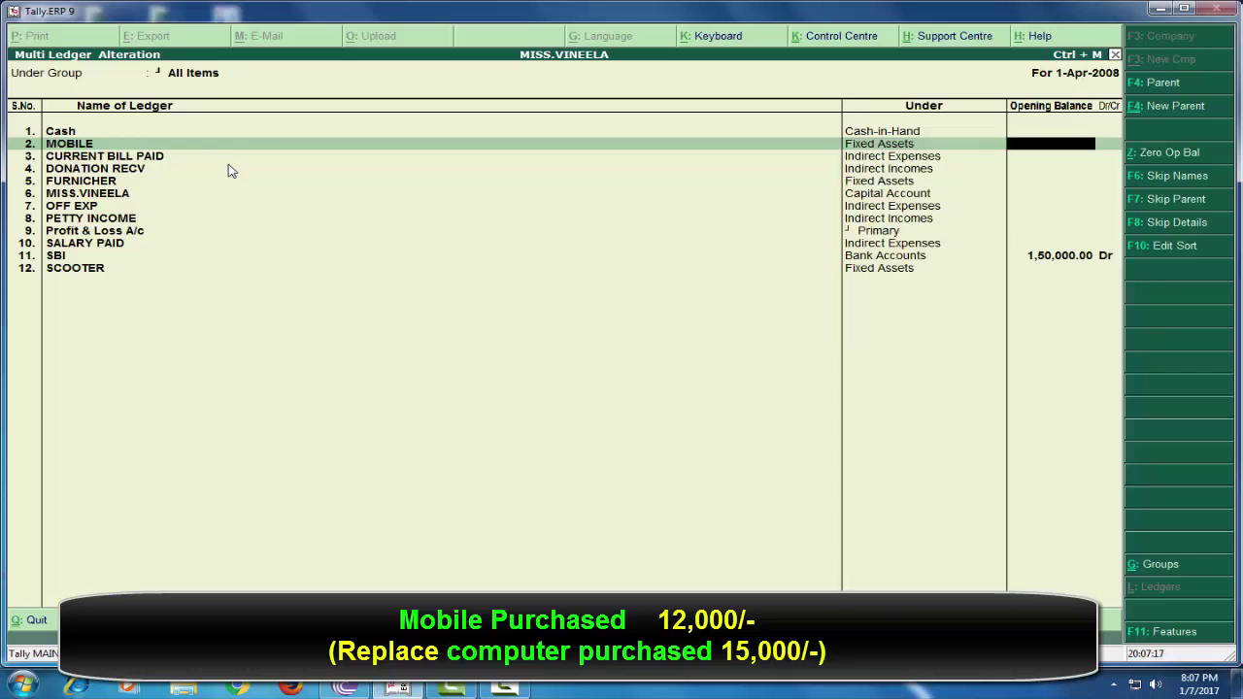
# Step: Go through the remaining ledgers without changing them and save the multiple-ledger alteration
pyautogui.press('Down')
pyautogui.press('Down')
pyautogui.press('Down')
pyautogui.press('Down')
pyautogui.press('Down')
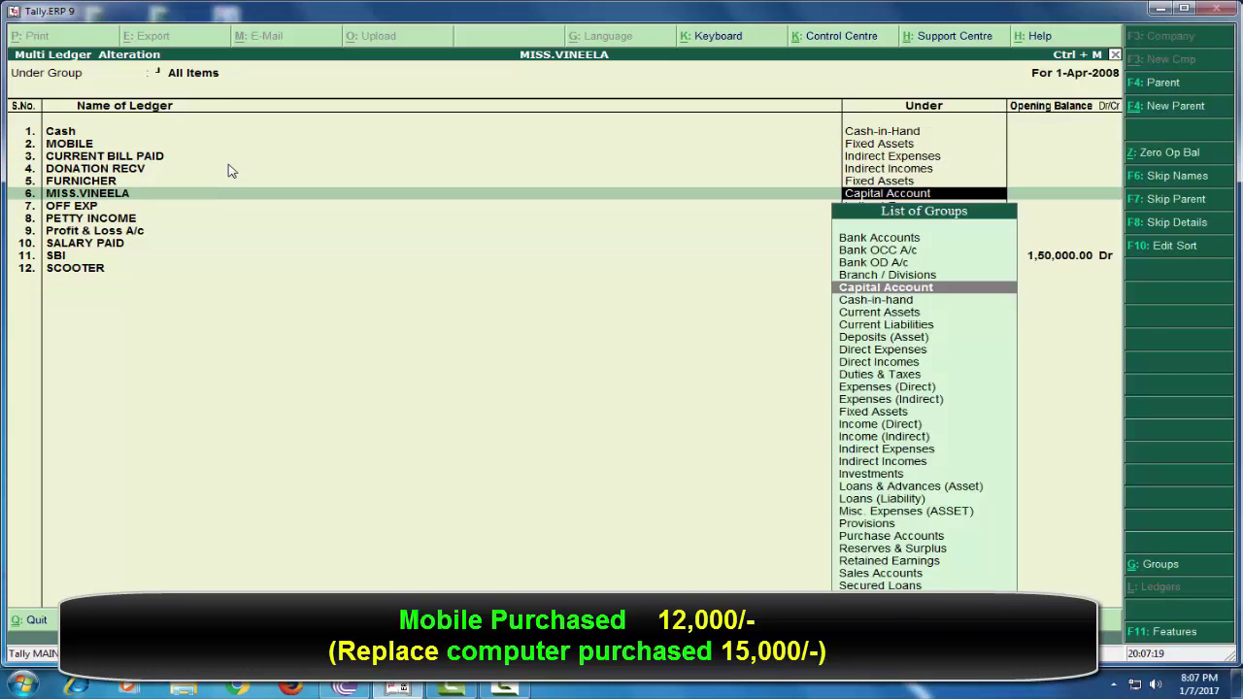
pyautogui.press('Down')
pyautogui.press('Down')
pyautogui.press('Down')
pyautogui.press('Down')
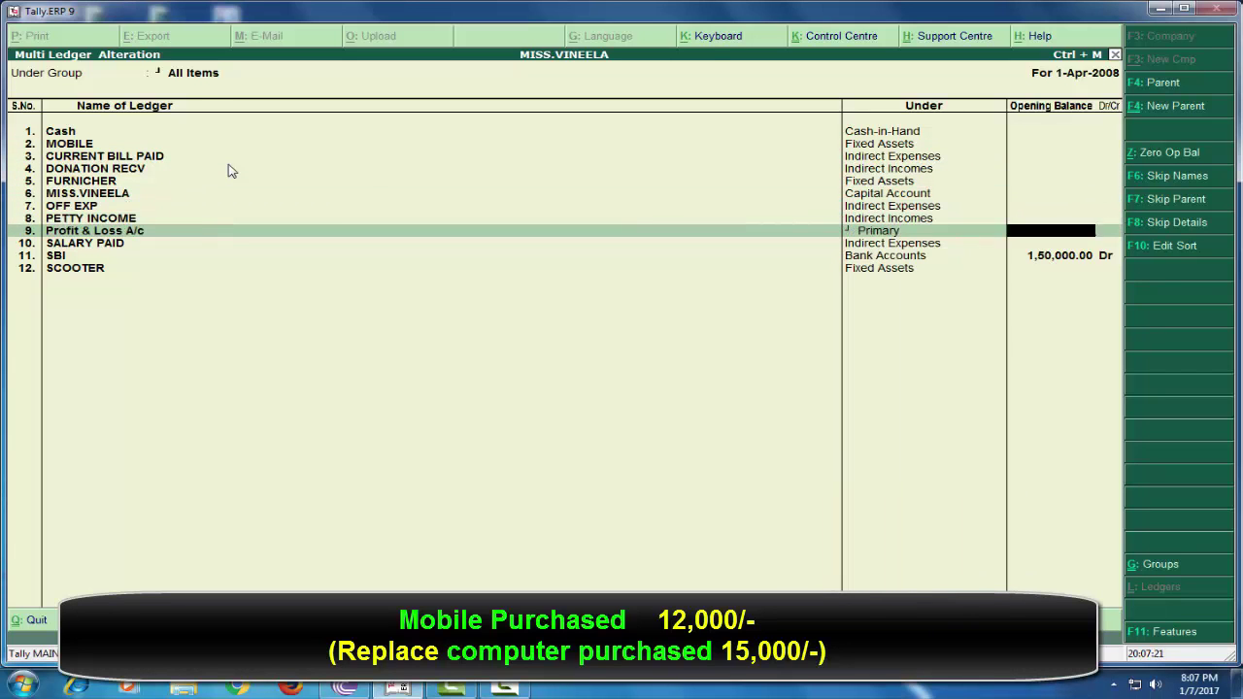
pyautogui.press('Down')
pyautogui.press('Return')
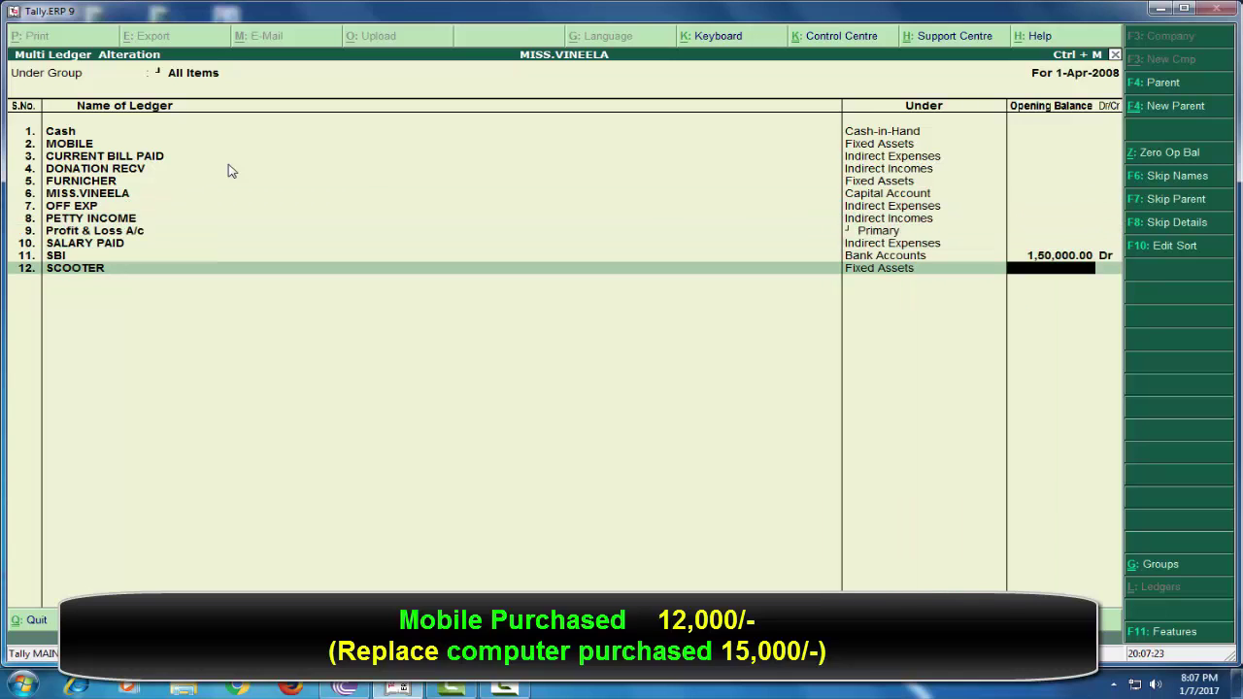
pyautogui.press('Return')
pyautogui.press('Return')
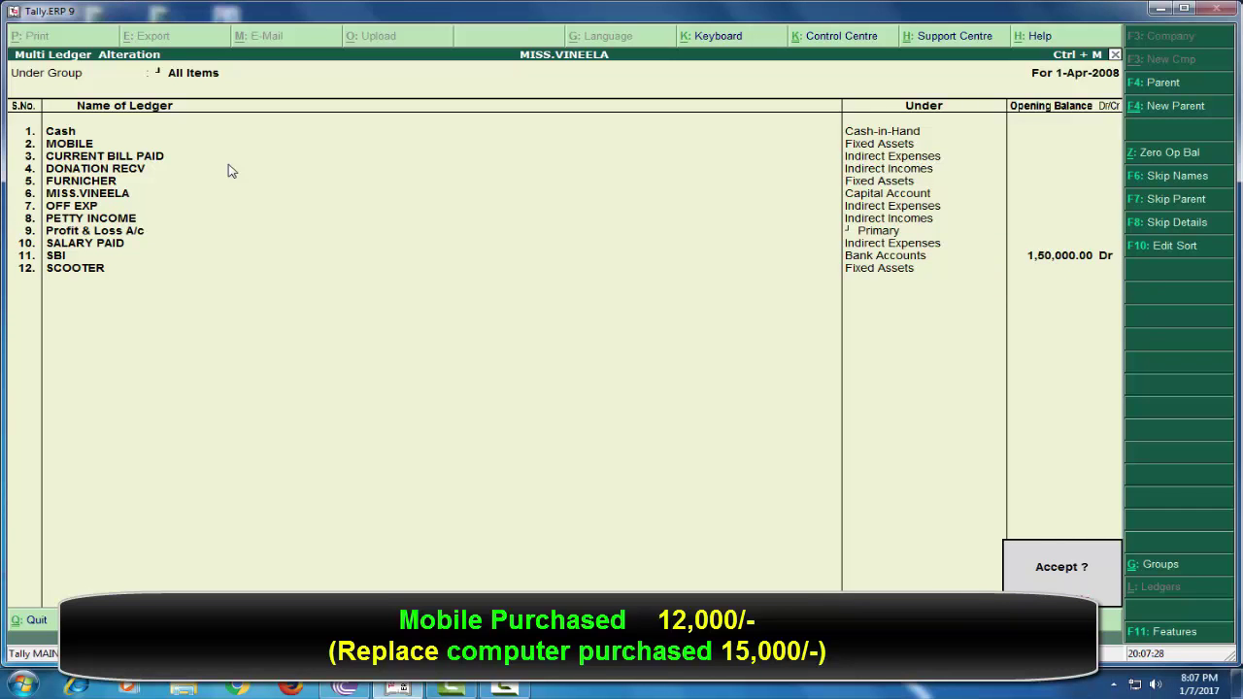
pyautogui.press('Return')
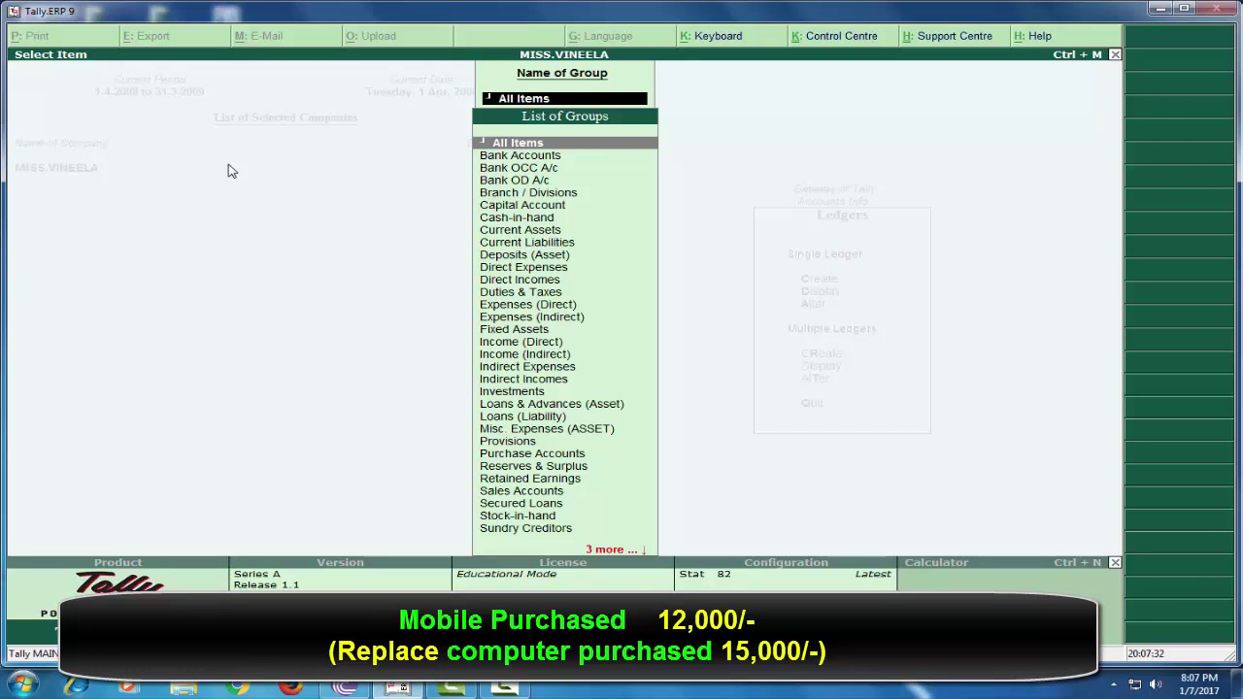
# Step: Return to the Gateway of Tally and open the MOBILE payment voucher from the Day Book for alteration
pyautogui.press('Escape')
pyautogui.press('Escape')
pyautogui.press('Escape')
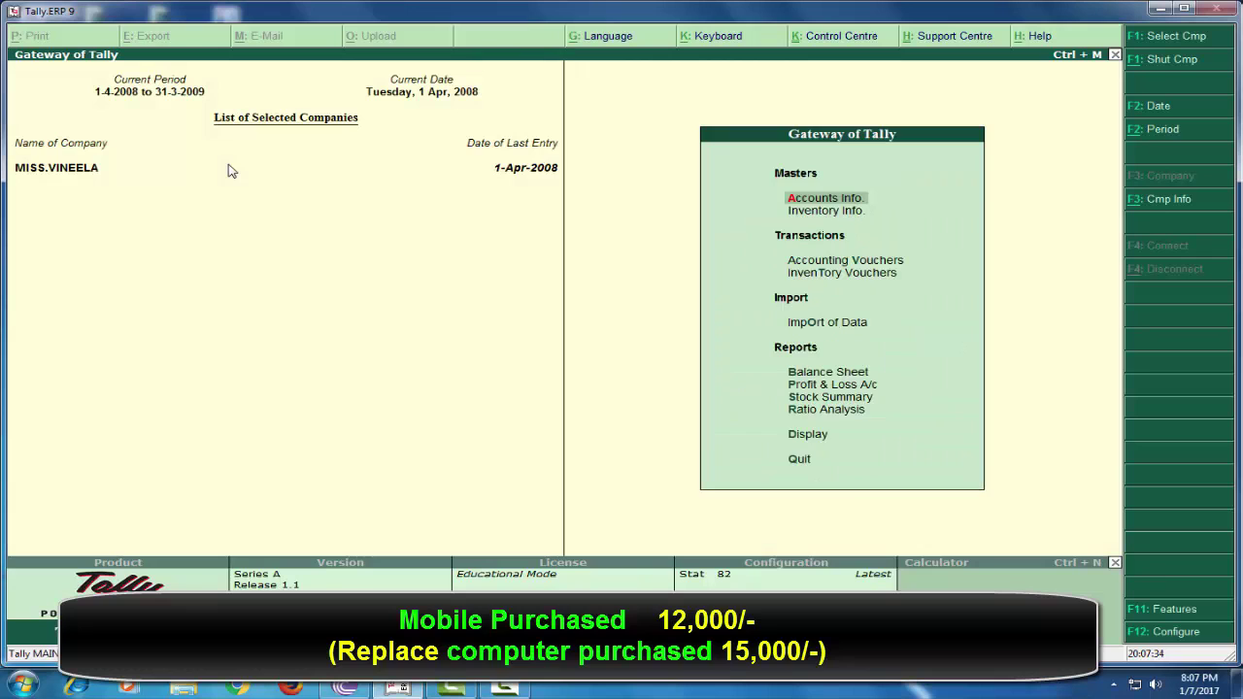
pyautogui.press('d')
pyautogui.press('Down')
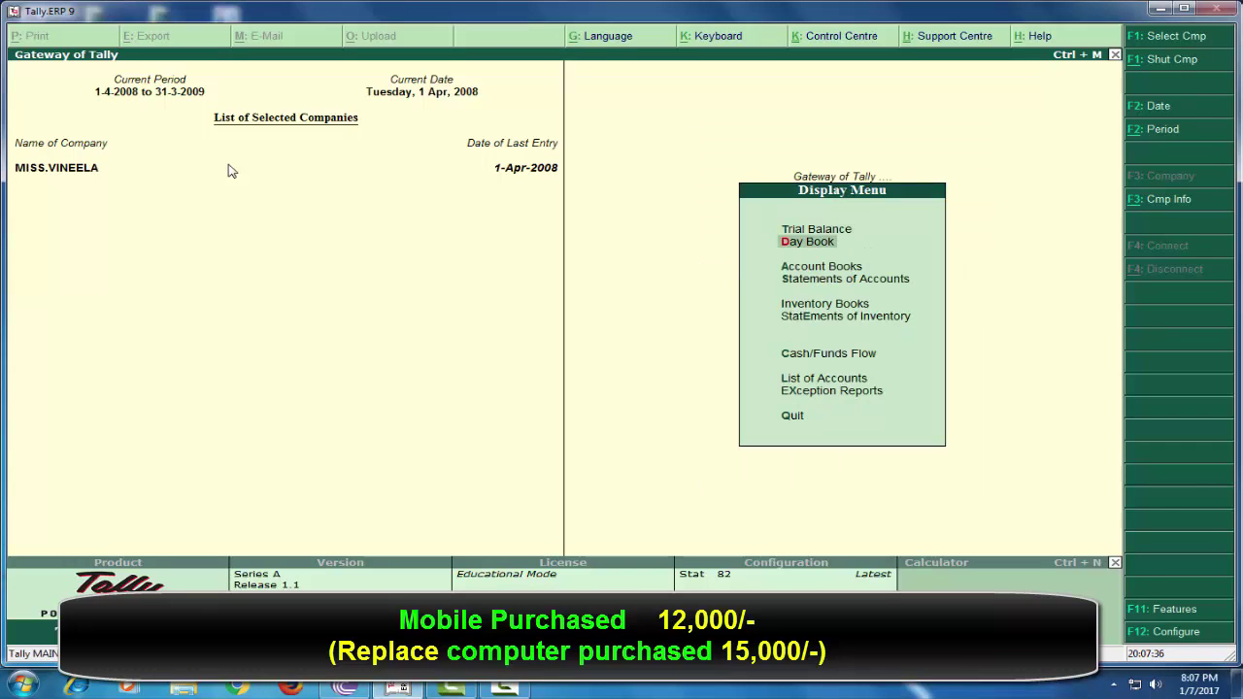
pyautogui.press('Return')
pyautogui.press('Down')
pyautogui.press('Down')
pyautogui.press('Down')
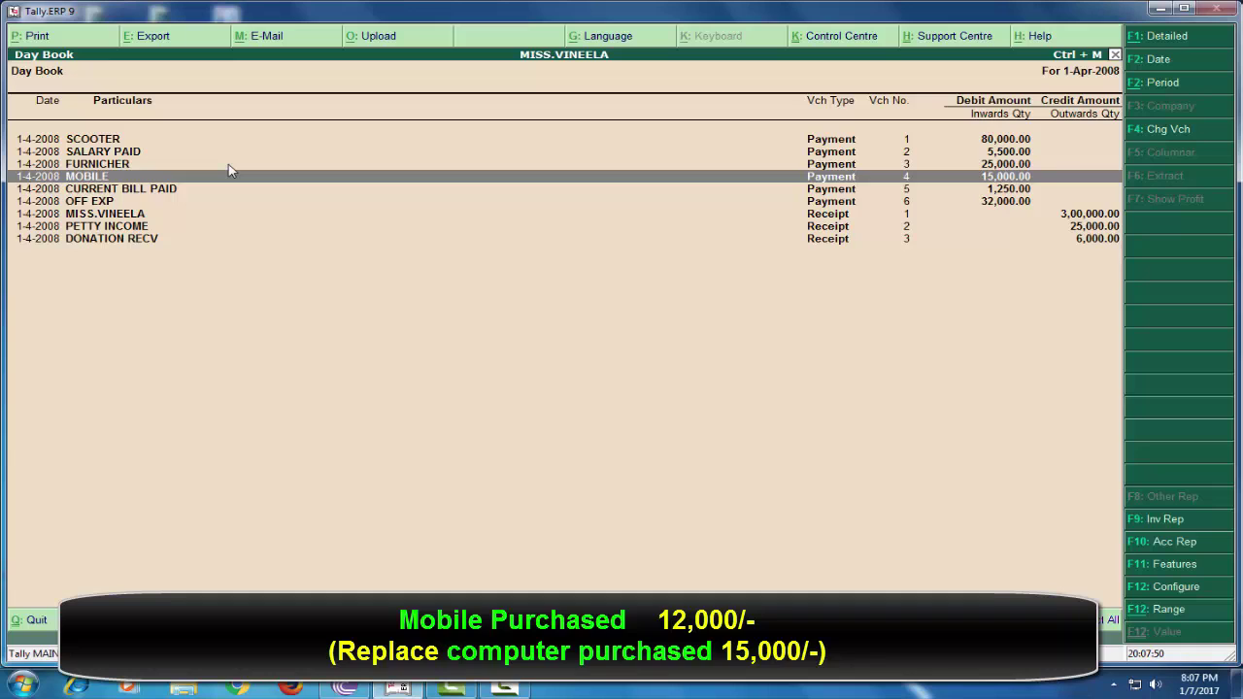
pyautogui.press('Return')
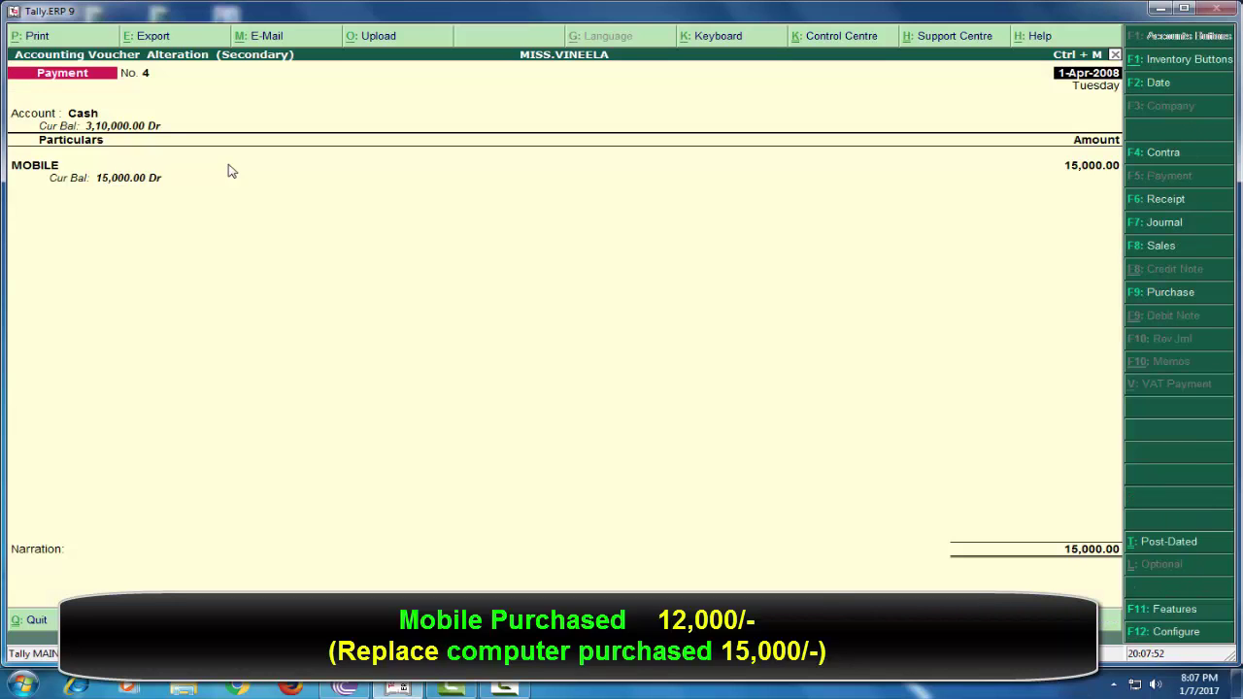
# Step: Set the MOBILE amount to 12,000 and save the altered payment voucher
pyautogui.press('Return')
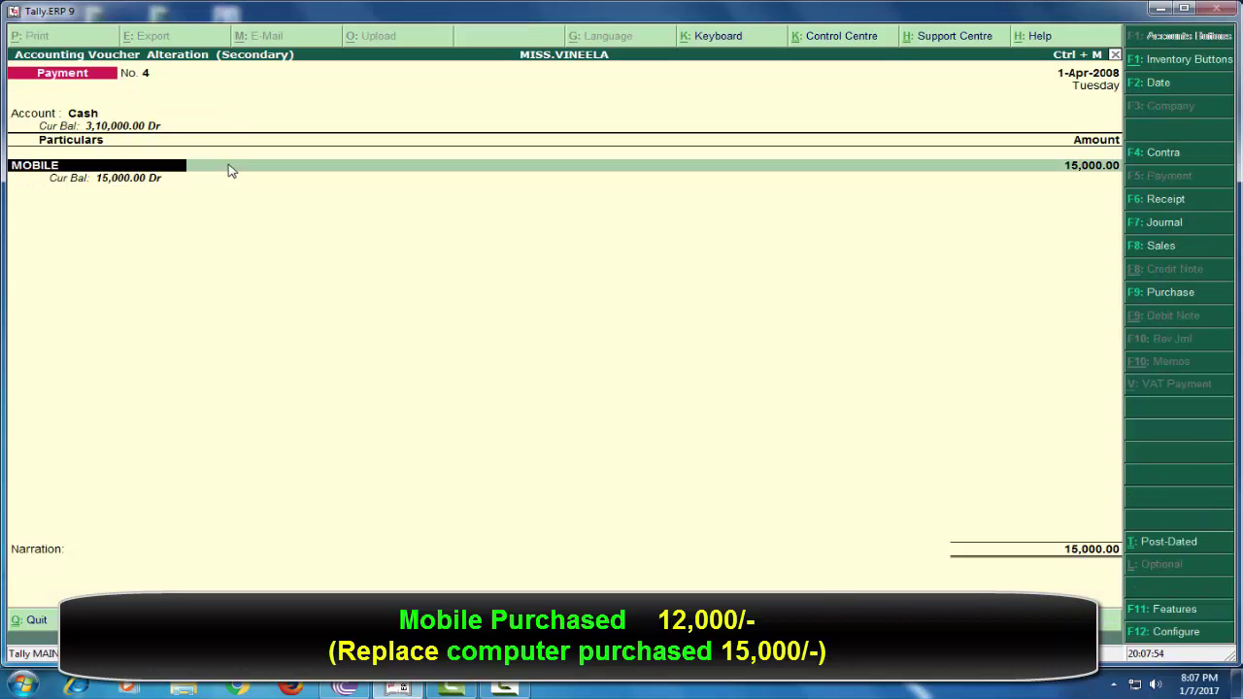
pyautogui.press('Return')
pyautogui.write('1')
pyautogui.write('2,000')
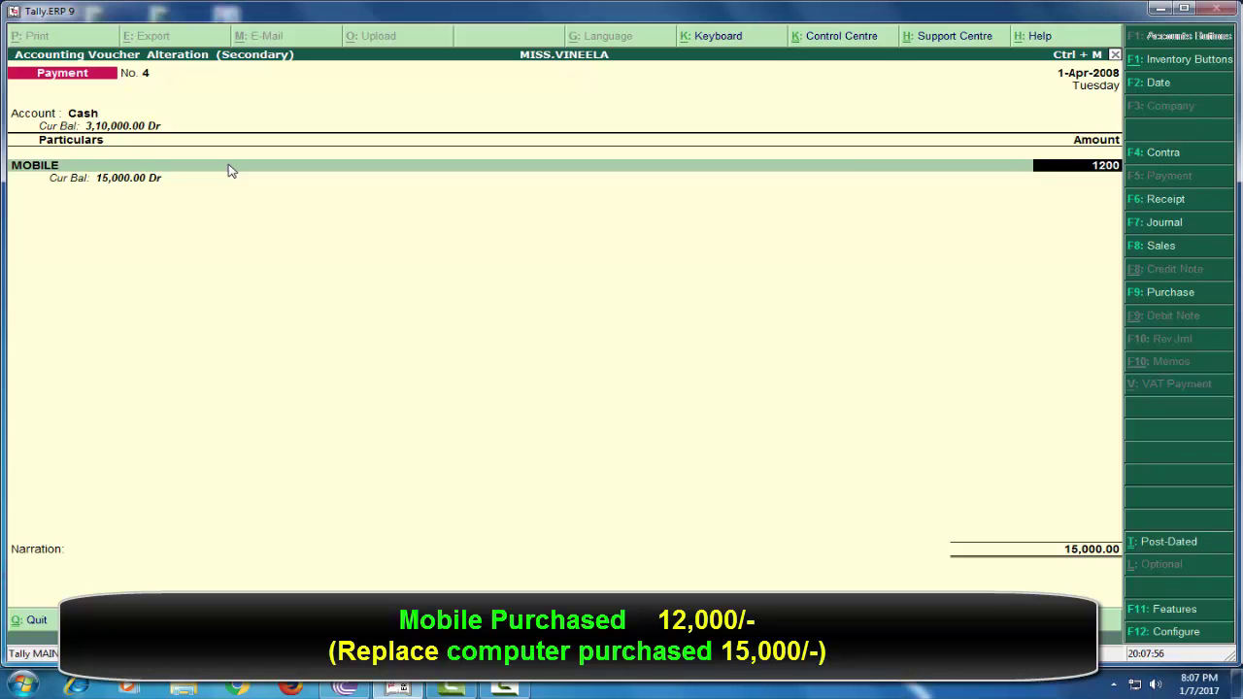
pyautogui.press('Return')
pyautogui.press('Return')
pyautogui.press('Return')
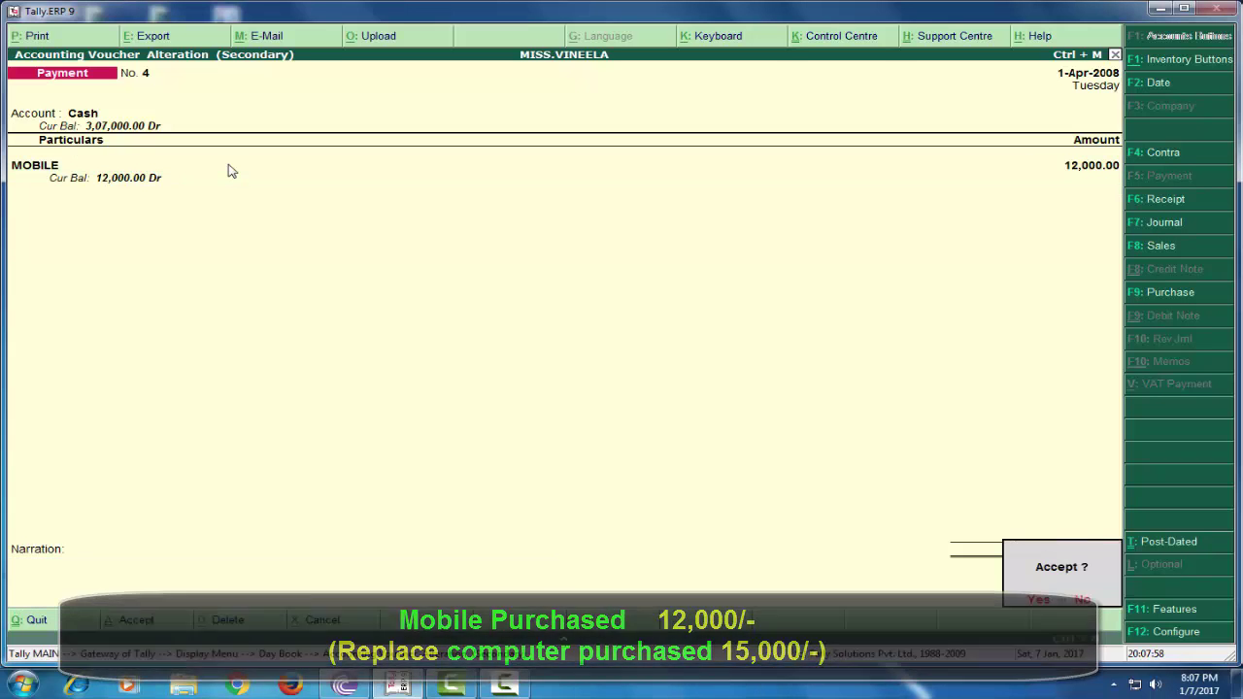
pyautogui.press('Return')
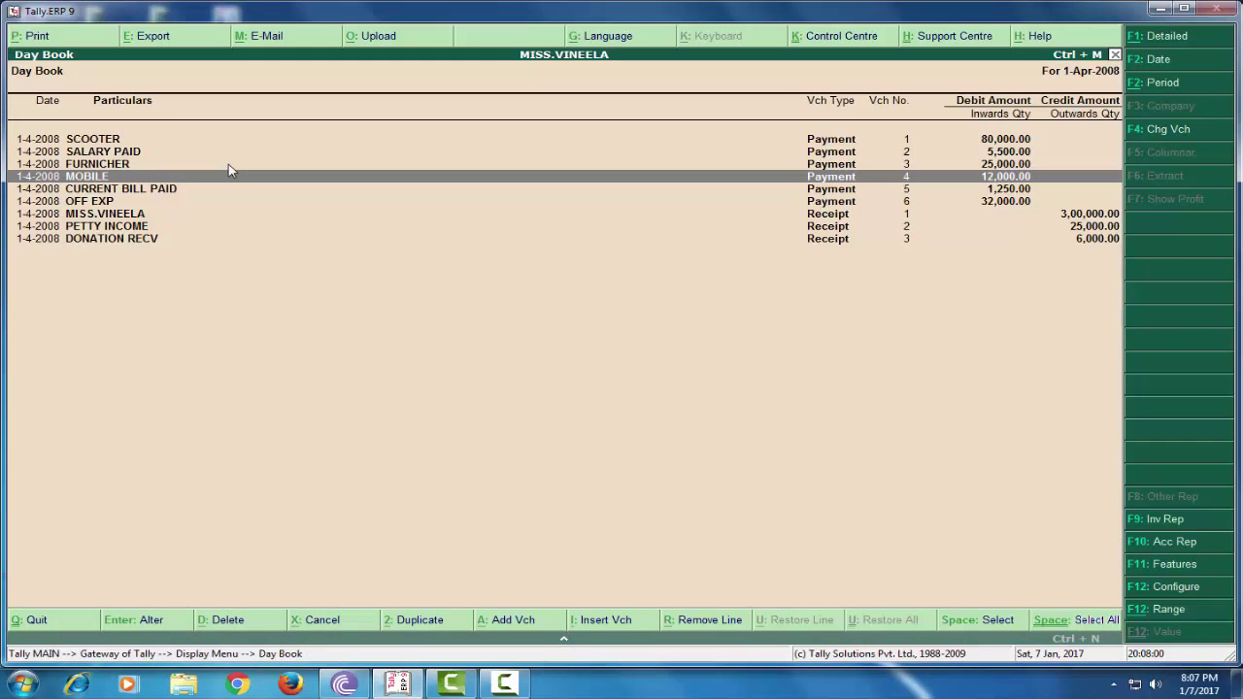
# Step: Leave the Day Book and open the Balance Sheet to review the corrected accounts
pyautogui.press('Escape')
pyautogui.press('Escape')
pyautogui.press('b')
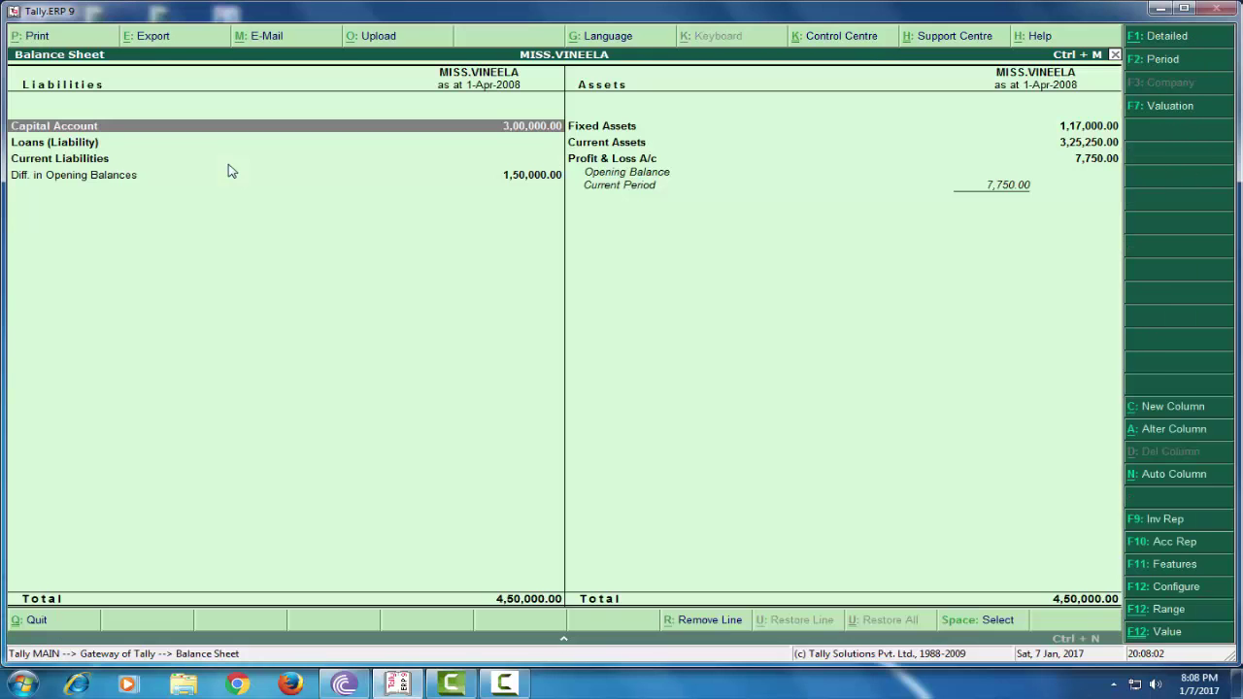